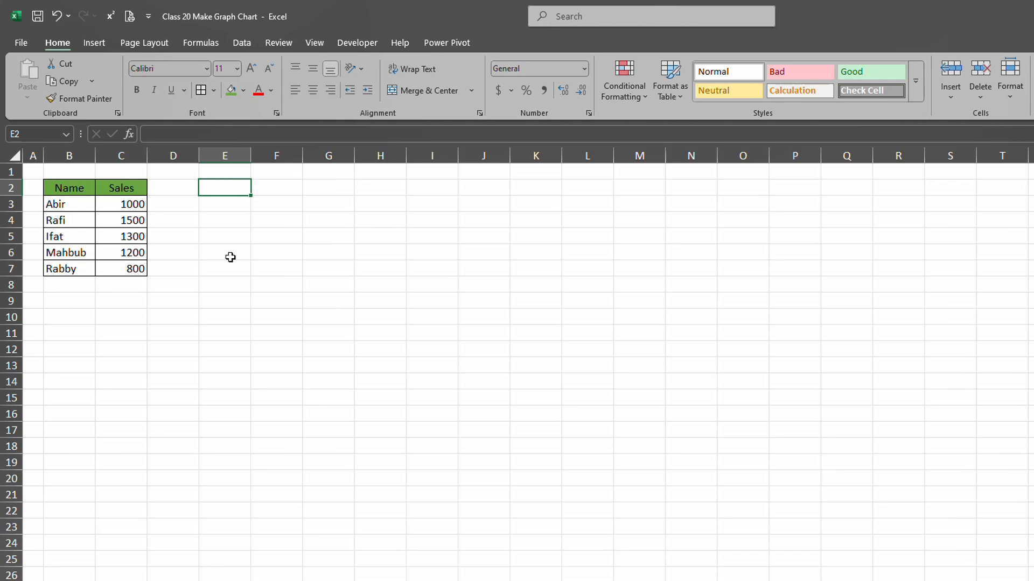
# Step: Insert a 2-D clustered column chart from the table in B2:C7 and place it beside the table
pyautogui.click(231, 283)
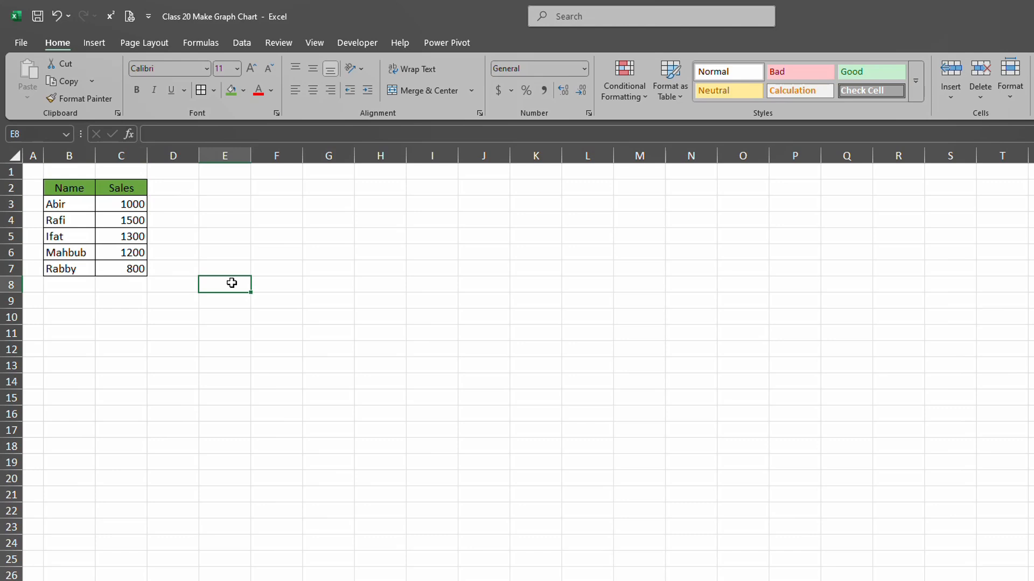
pyautogui.moveTo(76, 189); pyautogui.dragTo(125, 269)
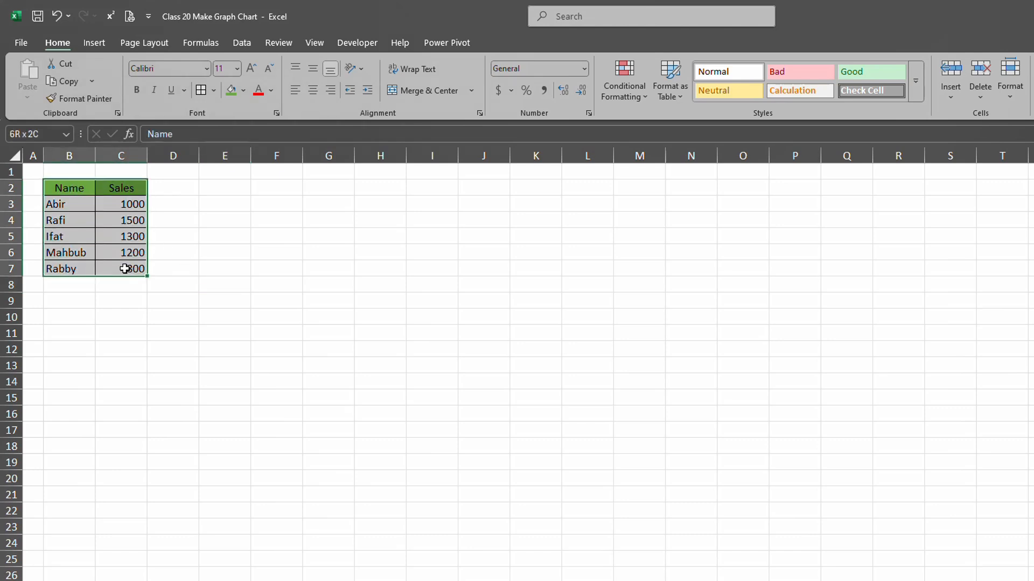
pyautogui.click(93, 44)
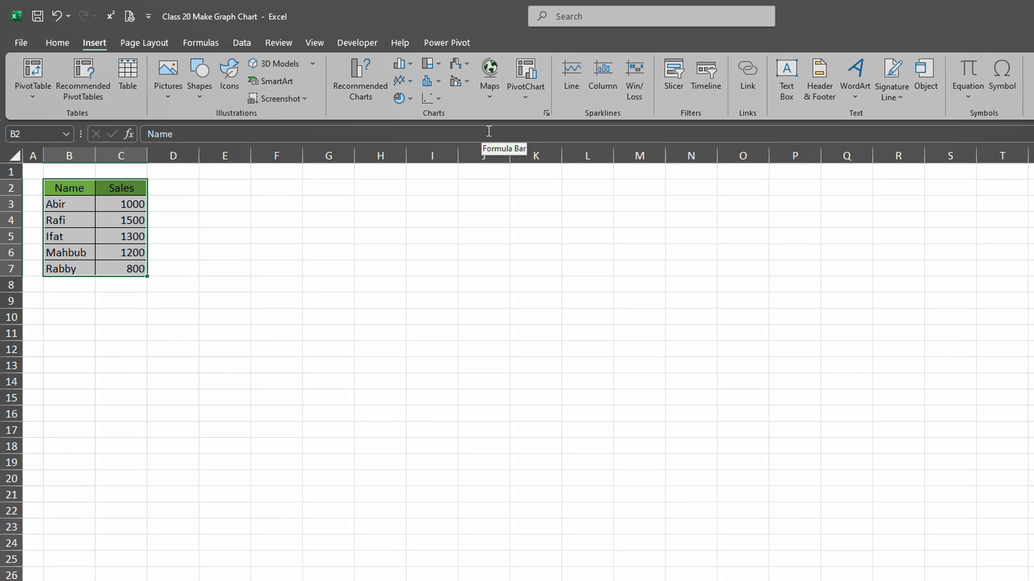
pyautogui.click(408, 66)
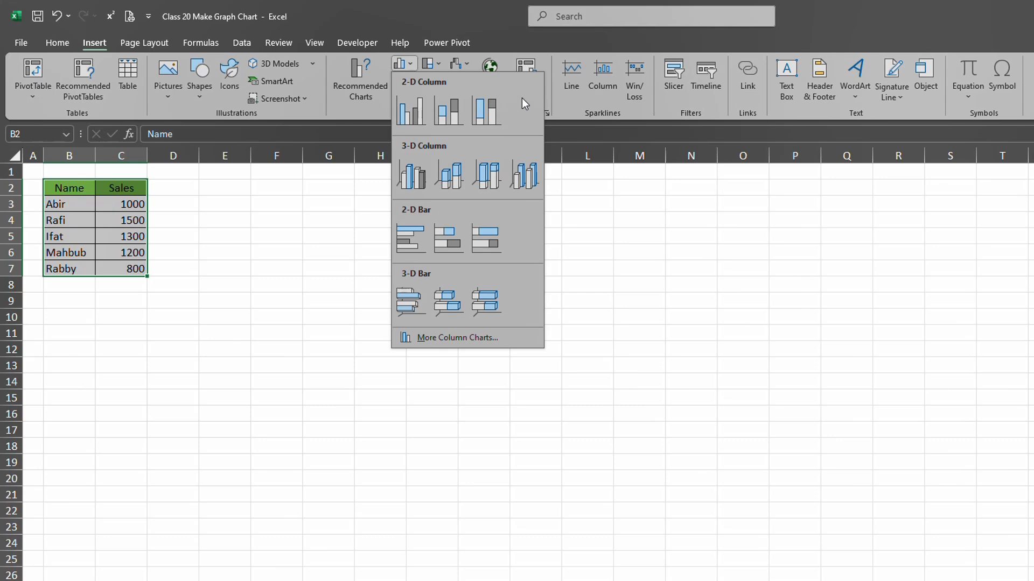
pyautogui.click(415, 113)
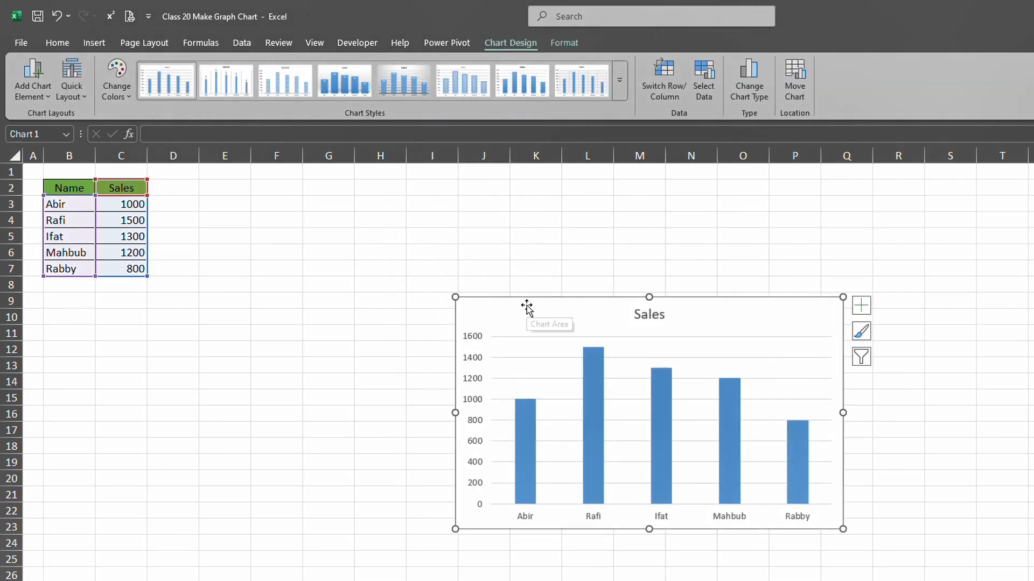
pyautogui.moveTo(523, 308); pyautogui.dragTo(261, 192)
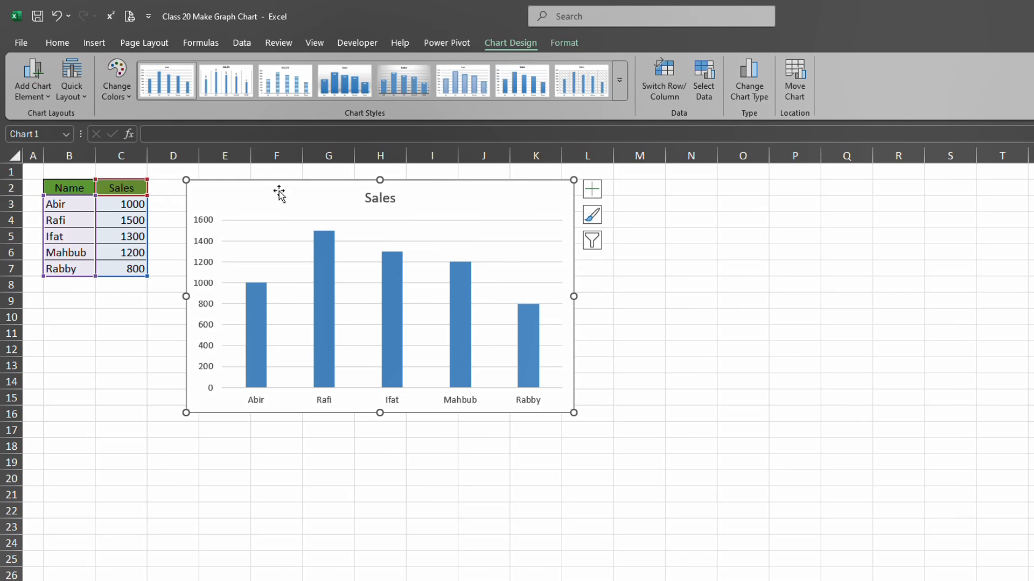
# Step: Delete the Sales column chart and select the empty cell F2
pyautogui.press('Delete')
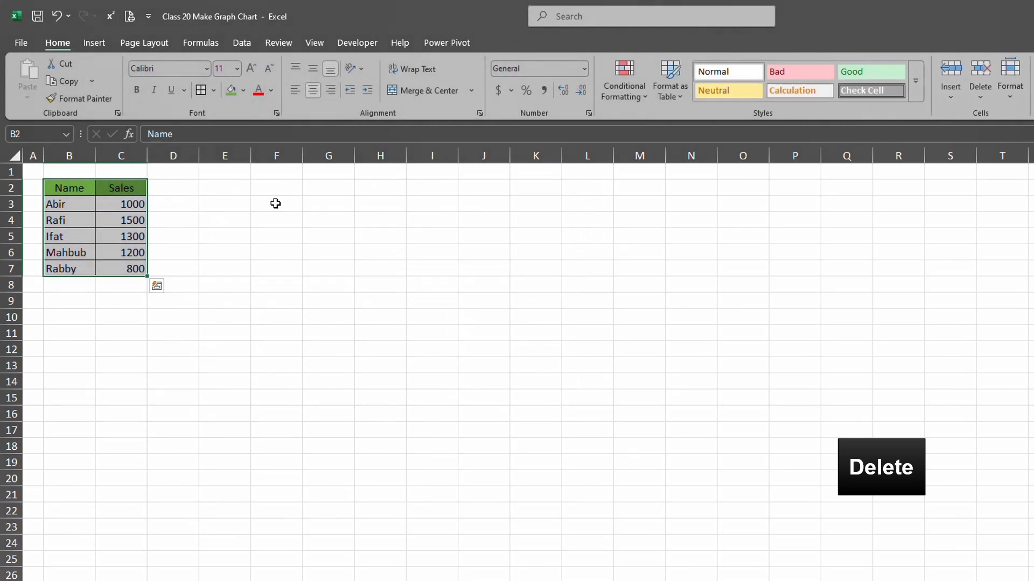
pyautogui.click(276, 207)
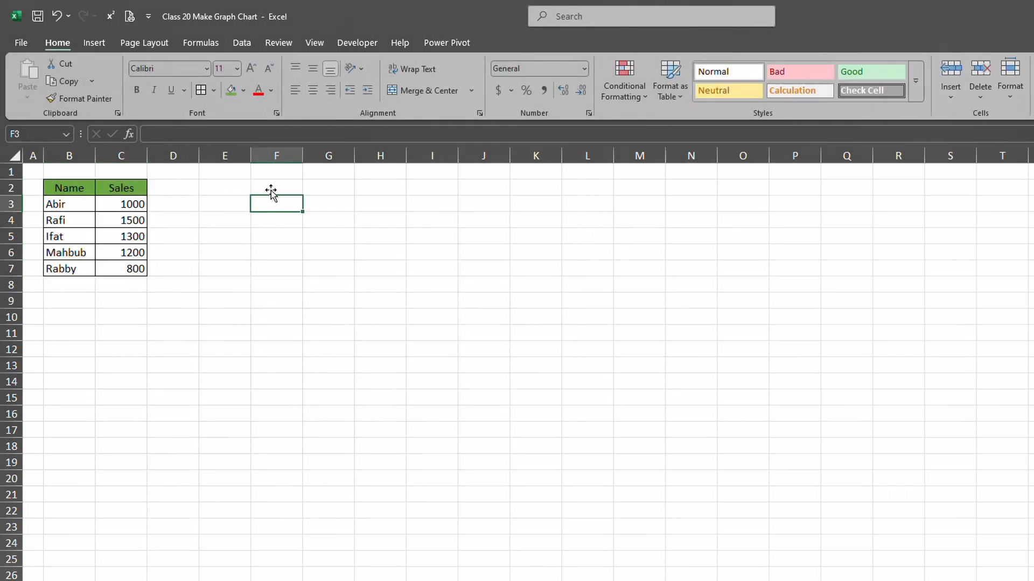
pyautogui.click(270, 191)
# Step: Insert a blank 2-D clustered column chart and place it at column E, level with the table header
pyautogui.click(96, 44)
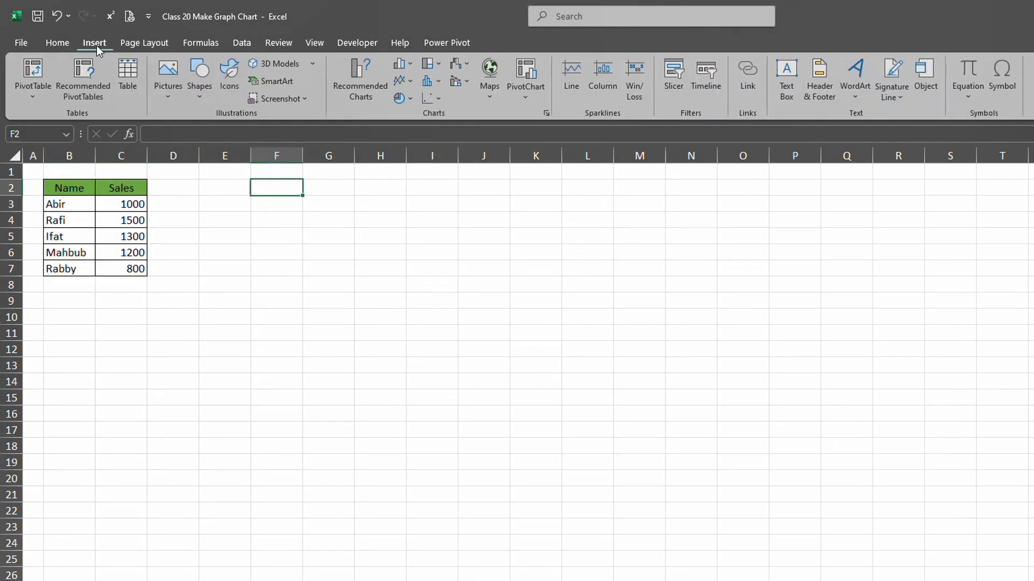
pyautogui.click(414, 67)
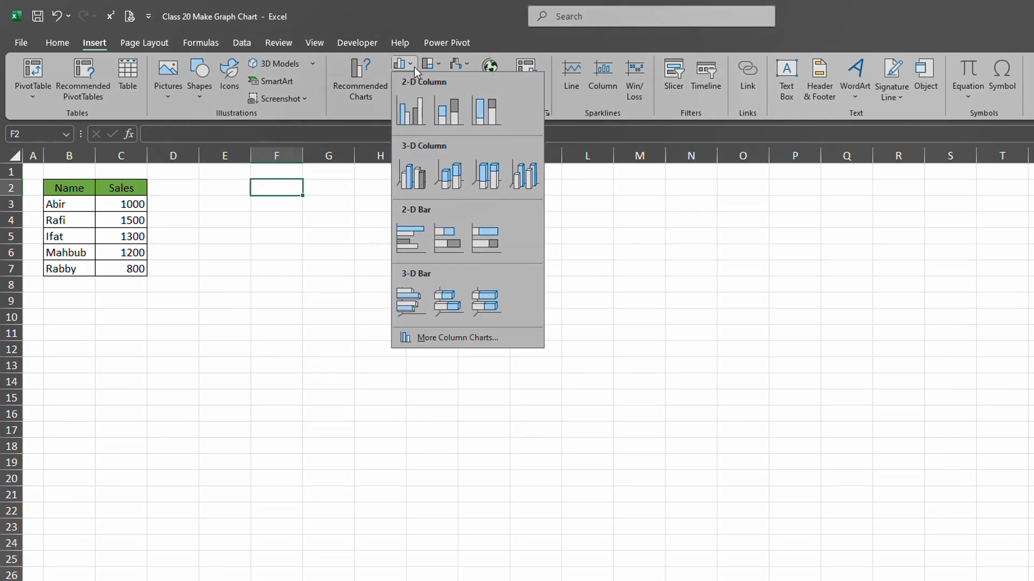
pyautogui.click(409, 122)
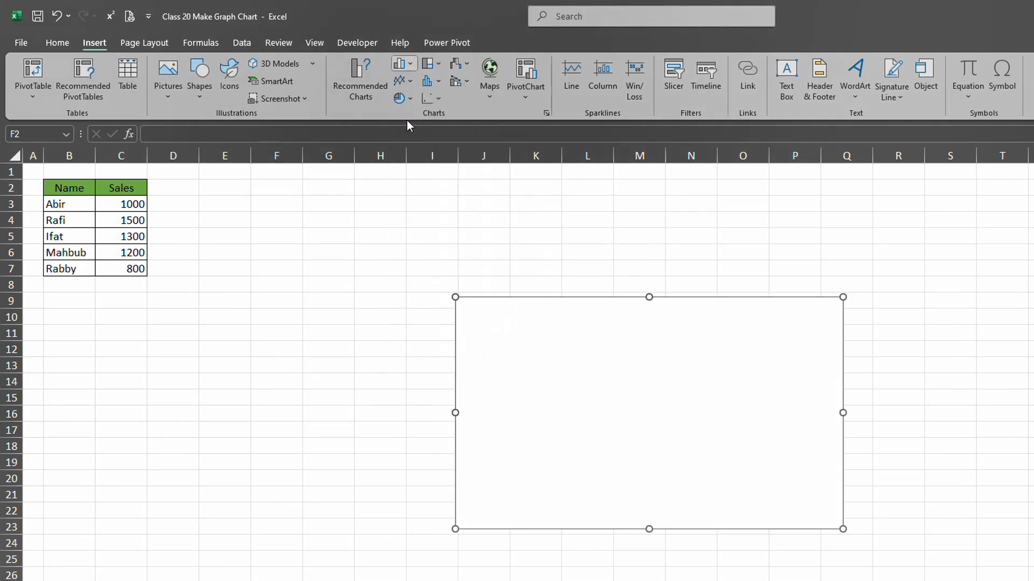
pyautogui.moveTo(492, 301); pyautogui.dragTo(245, 185)
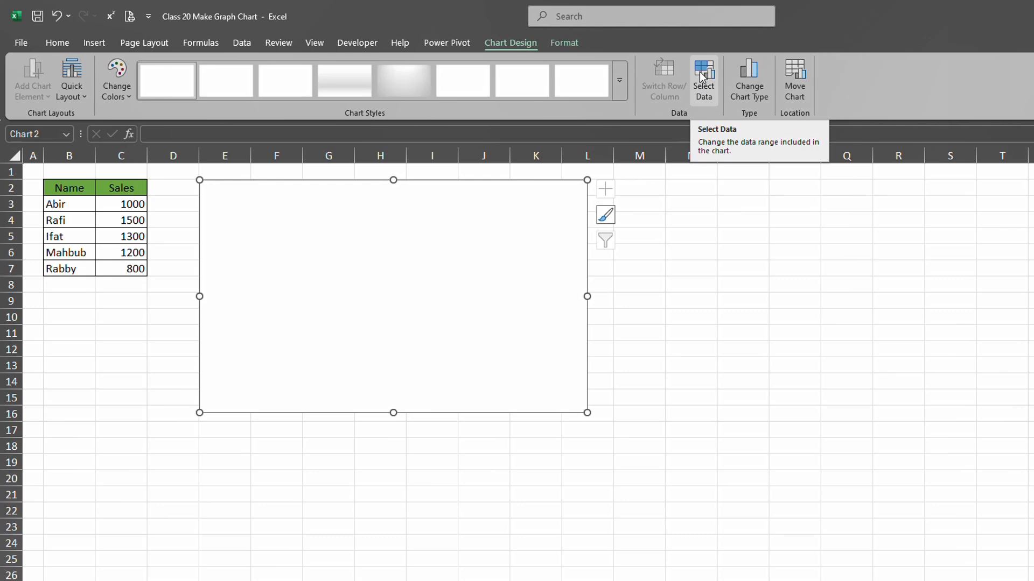
# Step: Add a data series to the blank chart, taking its name from cell C2
pyautogui.rightClick(423, 205)
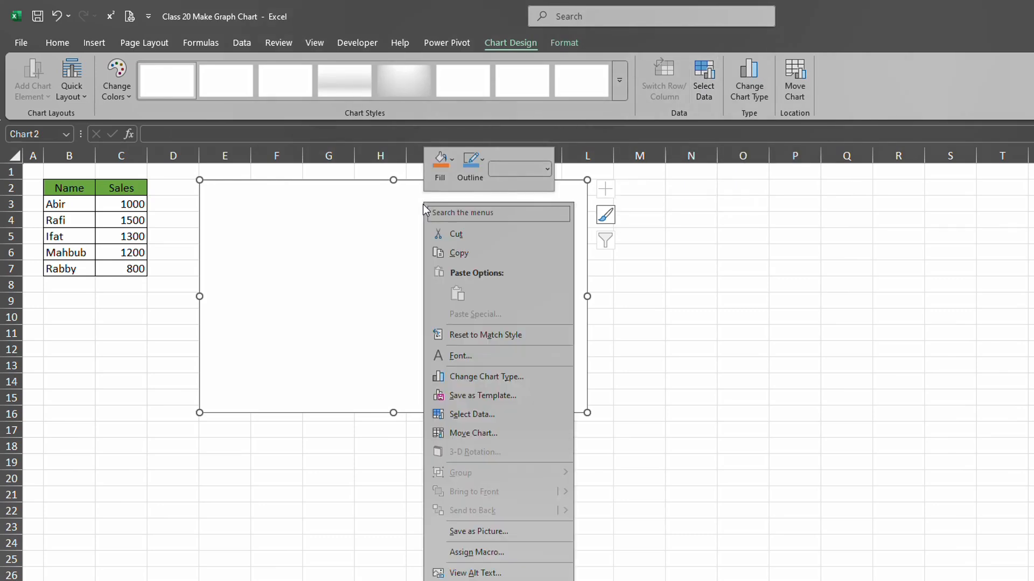
pyautogui.click(477, 415)
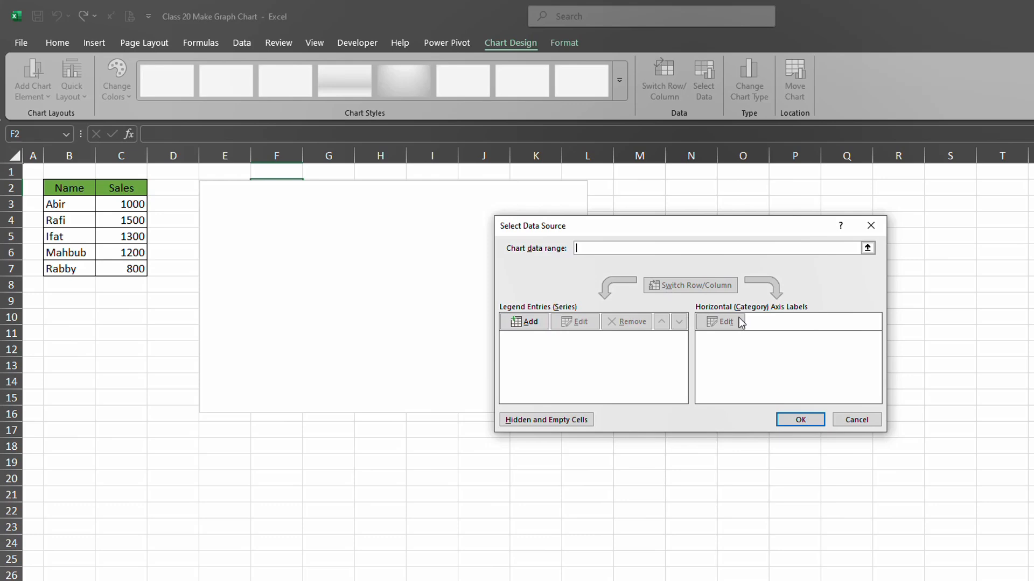
pyautogui.click(529, 324)
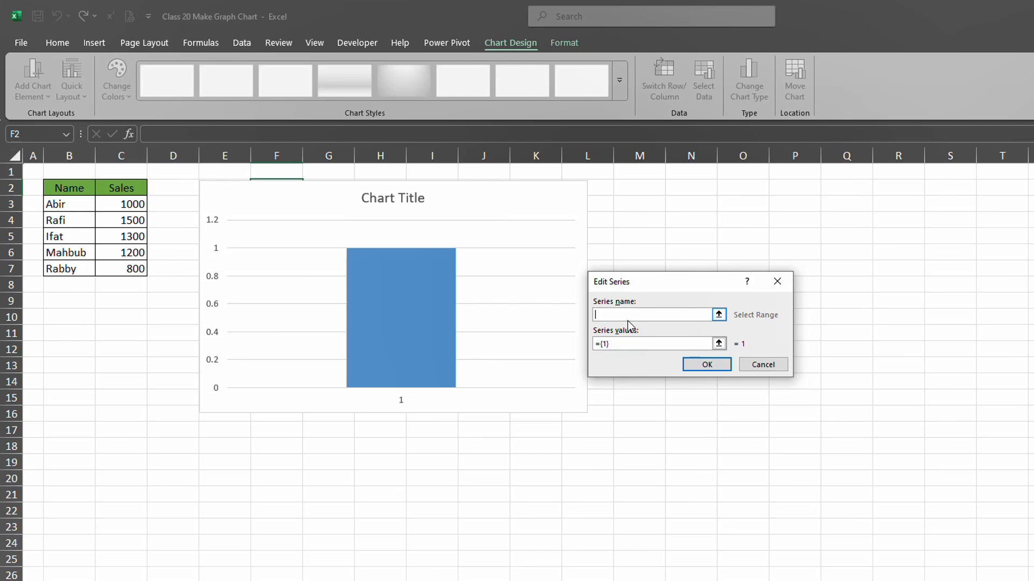
pyautogui.click(128, 186)
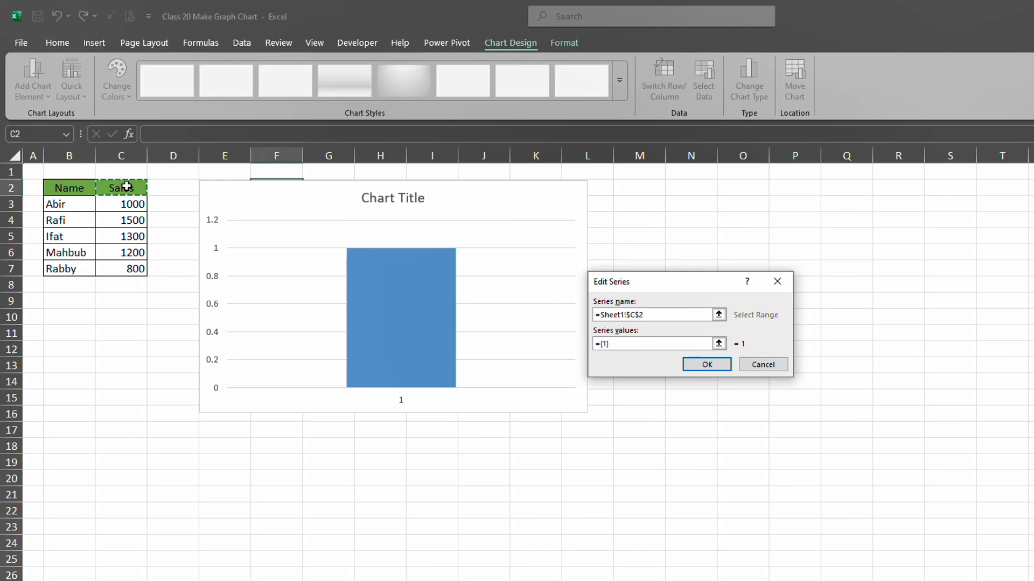
# Step: Set the new series' values to C3:C7 in place of the default and confirm the series
pyautogui.click(658, 346)
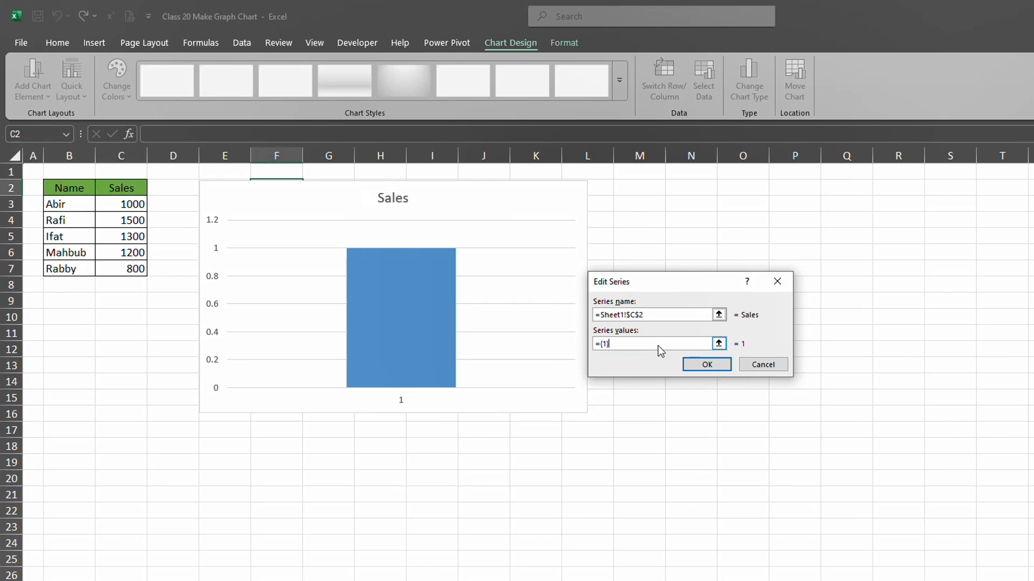
pyautogui.press('BackSpace')
pyautogui.press('BackSpace')
pyautogui.press('BackSpace')
pyautogui.moveTo(131, 203); pyautogui.dragTo(132, 267)
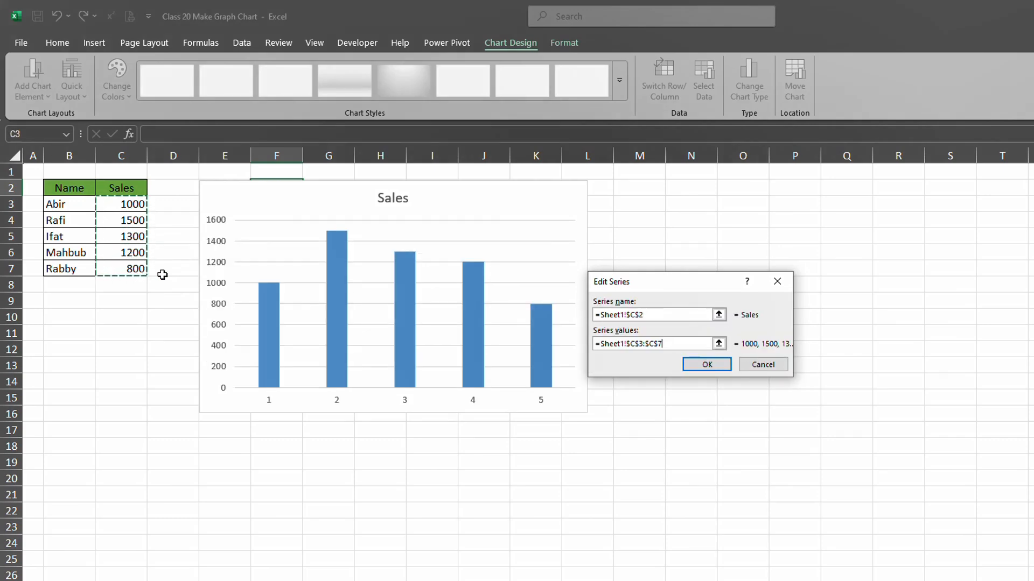
pyautogui.click(695, 365)
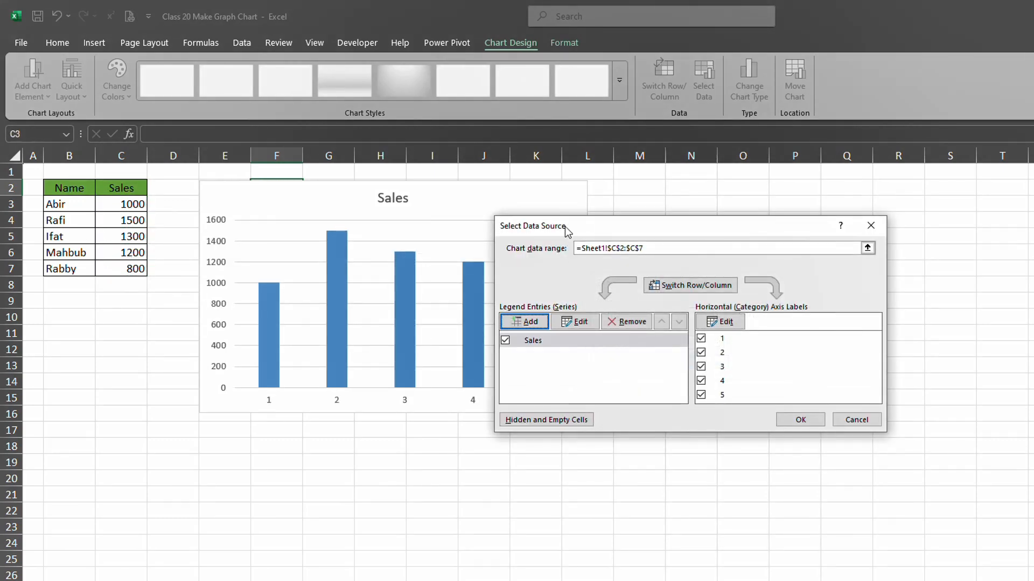
# Step: Set the chart's horizontal axis label range to B3:B7, moving the data source dialog clear of the chart
pyautogui.moveTo(564, 226); pyautogui.dragTo(701, 221)
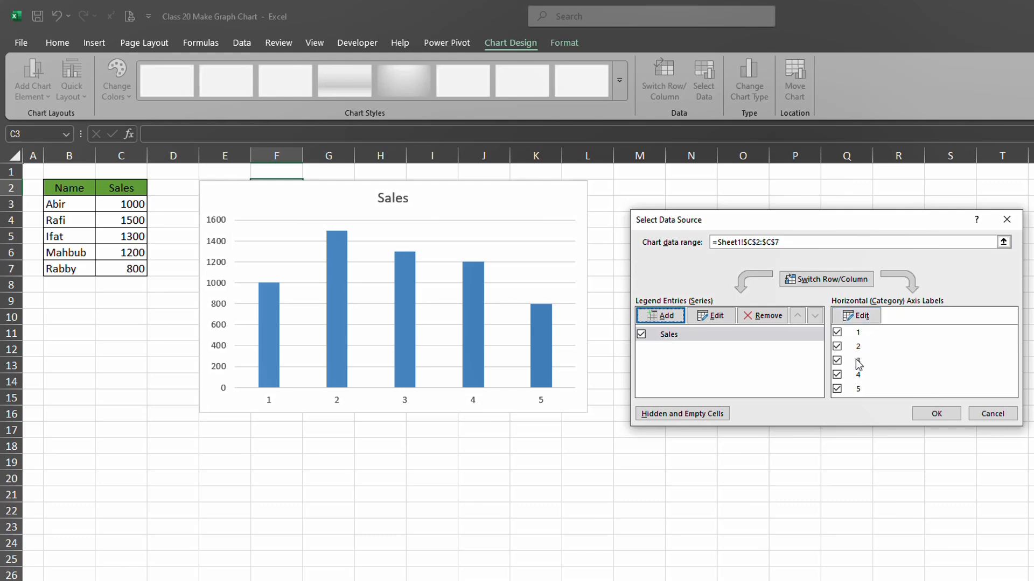
pyautogui.click(856, 322)
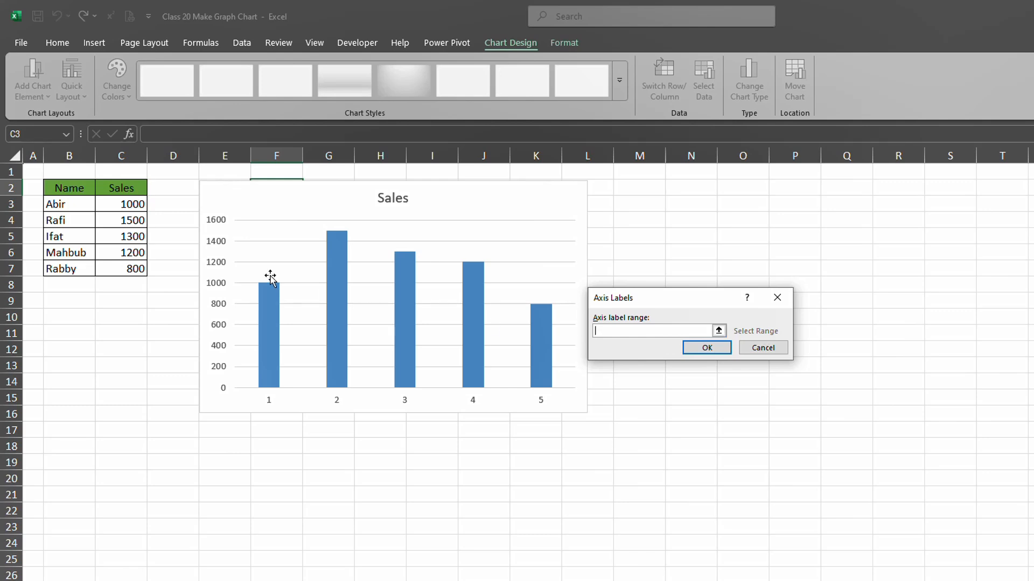
pyautogui.moveTo(79, 202); pyautogui.dragTo(76, 269)
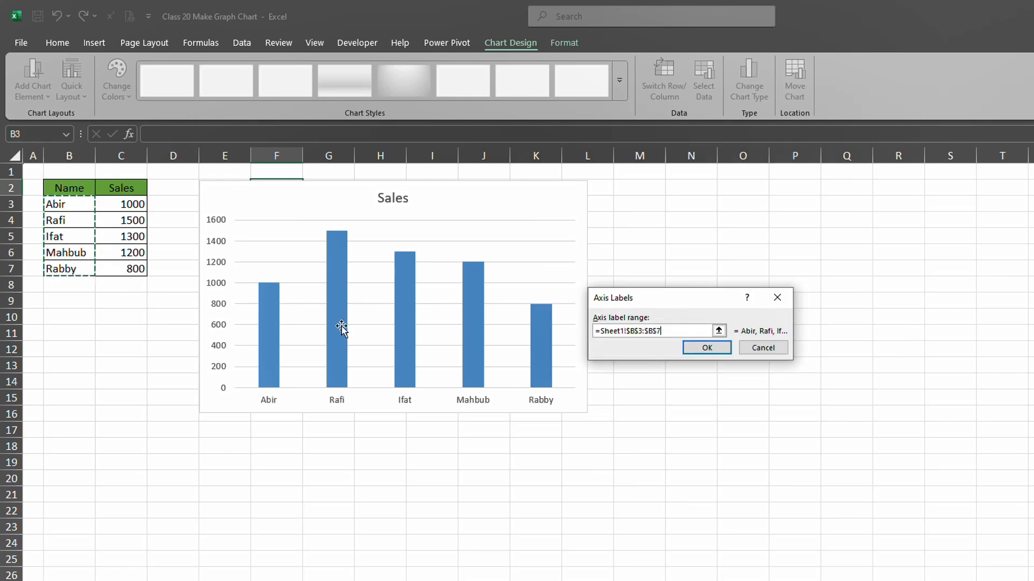
pyautogui.click(702, 349)
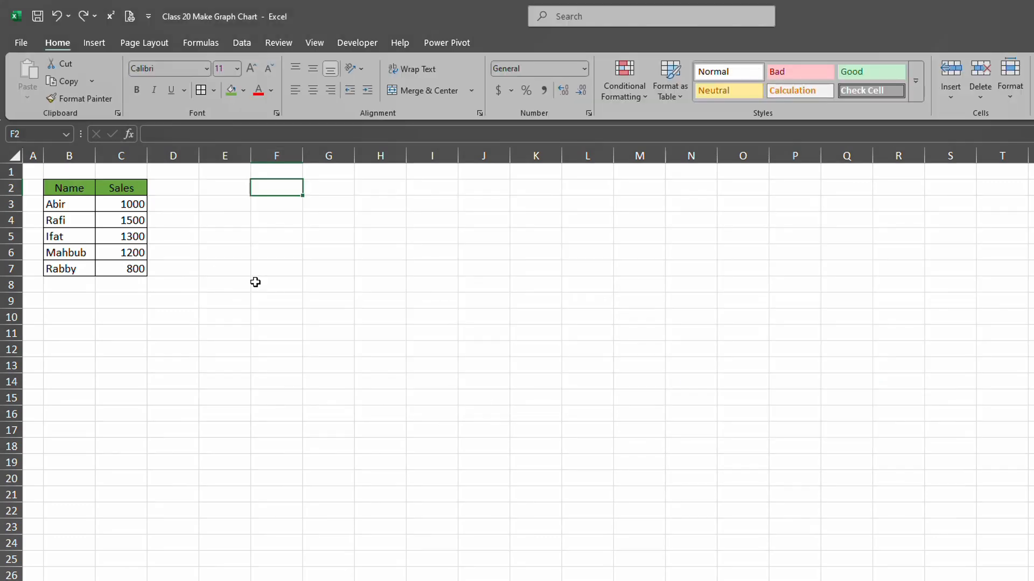
# Step: With the empty cell E3 selected, insert a blank 2-D clustered column chart and place it near column F, beside the table
pyautogui.click(254, 281)
pyautogui.click(226, 196)
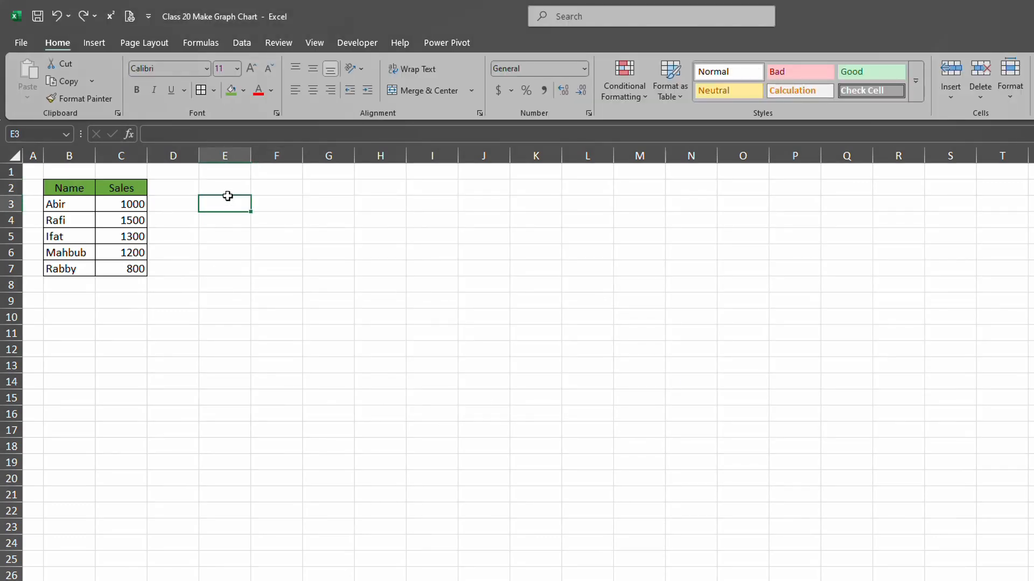
pyautogui.click(95, 42)
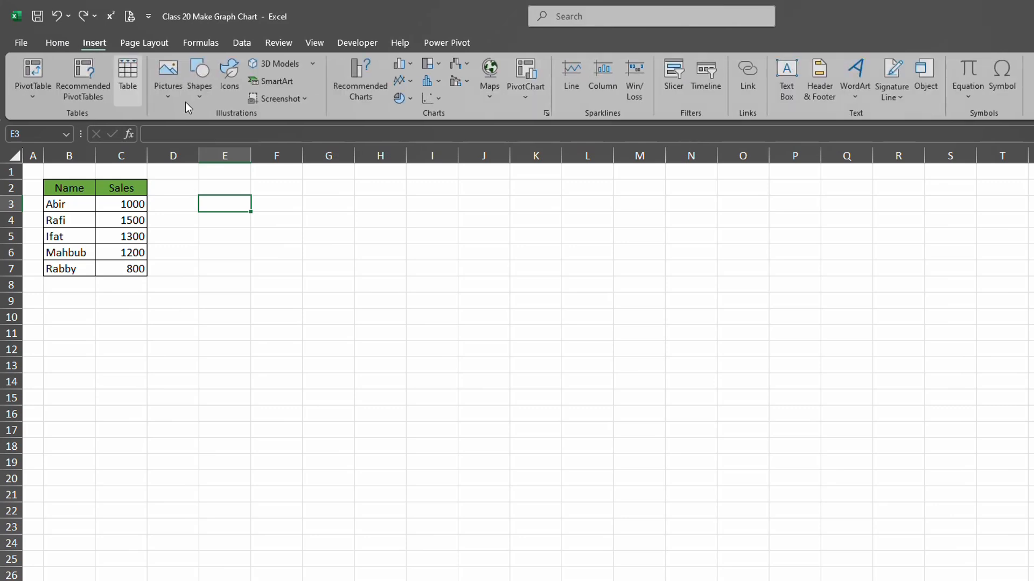
pyautogui.click(414, 65)
pyautogui.click(406, 114)
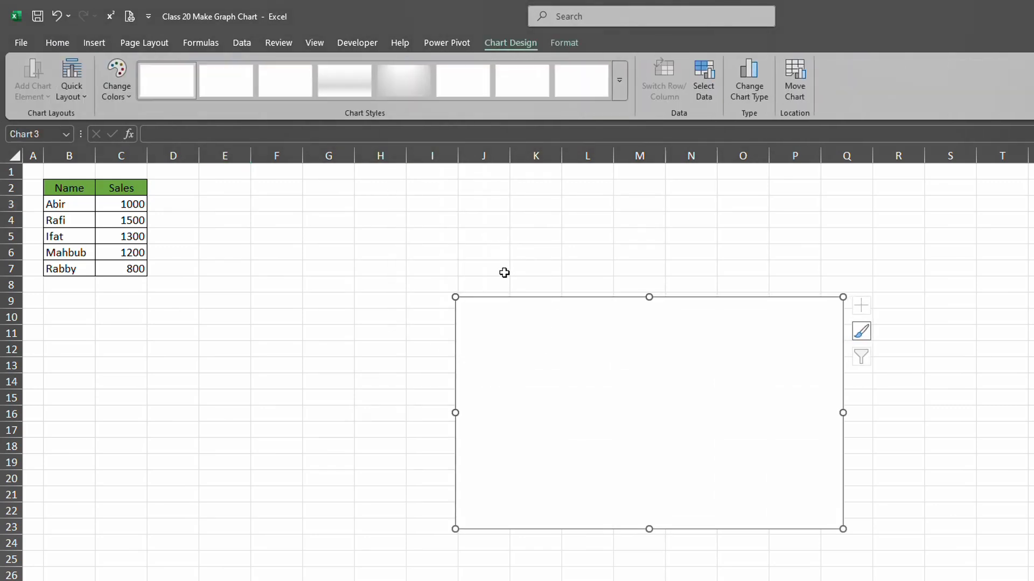
pyautogui.moveTo(556, 308); pyautogui.dragTo(366, 189)
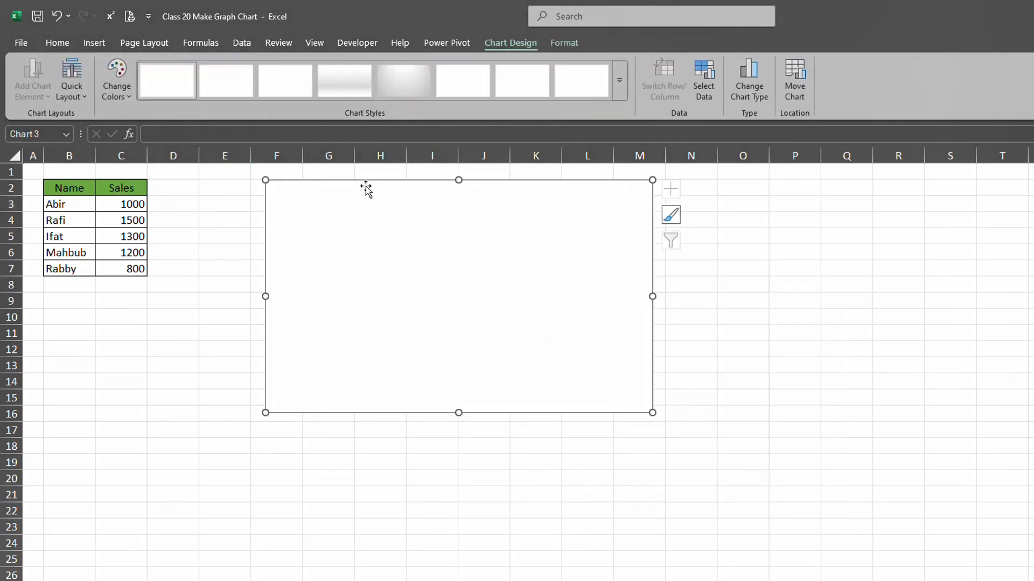
# Step: Set the blank chart's whole data range to B2:C7 and apply it
pyautogui.click(703, 80)
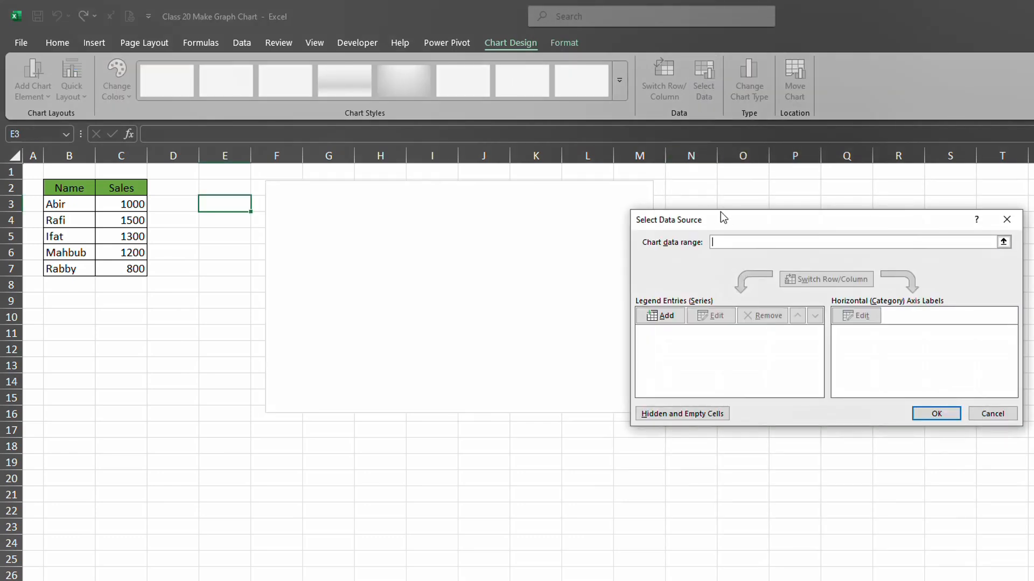
pyautogui.moveTo(723, 217); pyautogui.dragTo(726, 194)
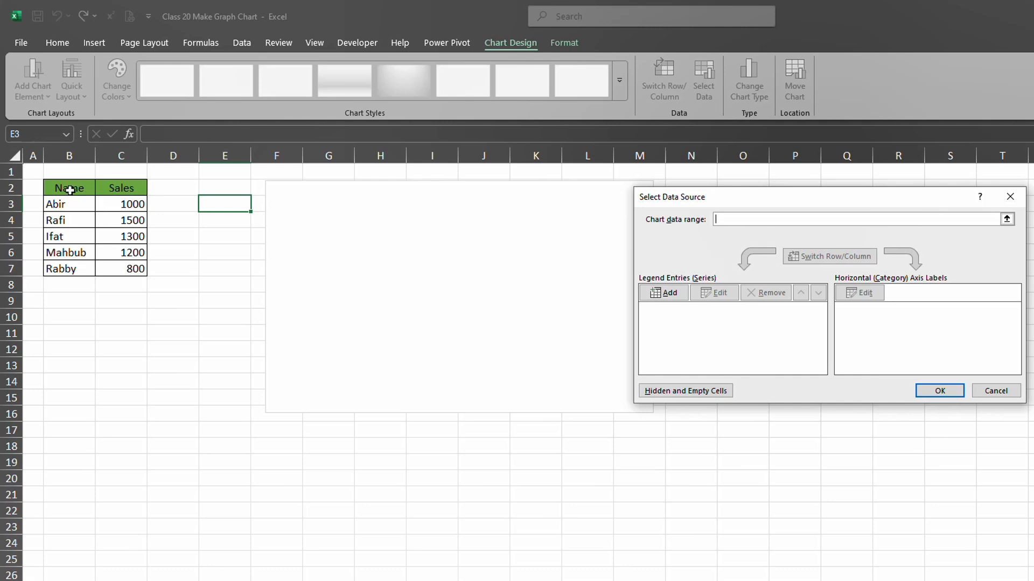
pyautogui.moveTo(71, 189); pyautogui.dragTo(136, 270)
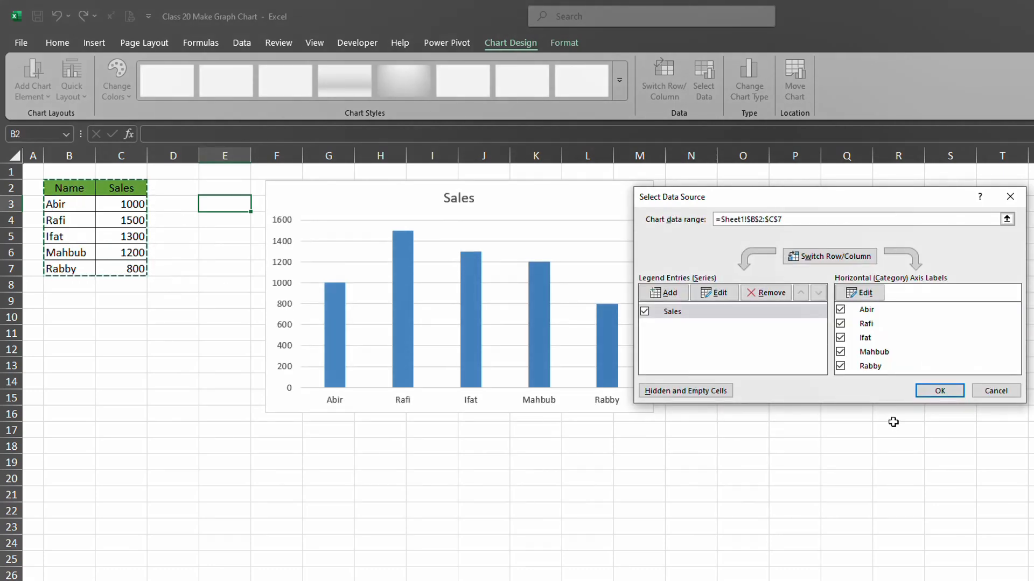
pyautogui.click(938, 391)
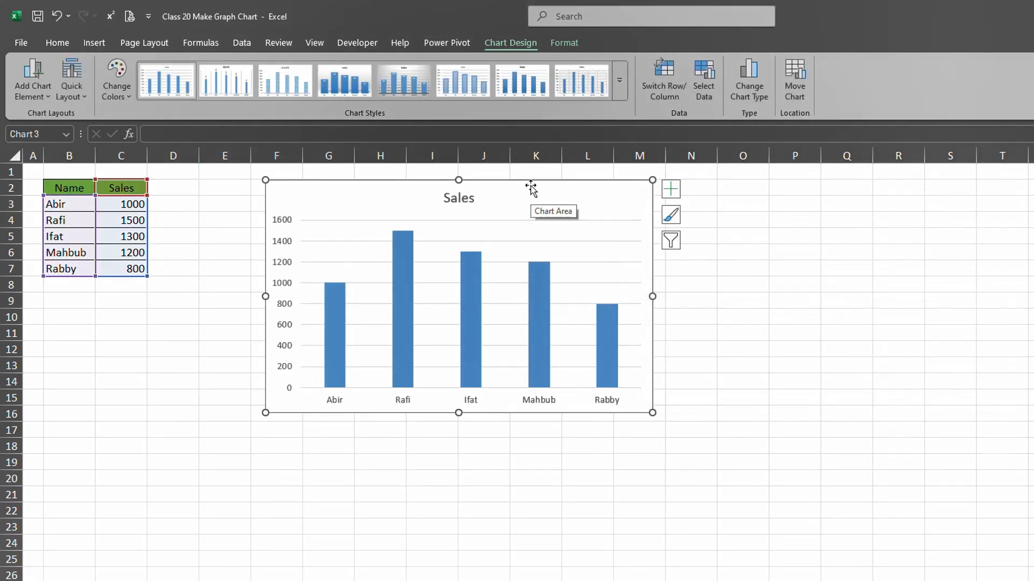
# Step: Shift the Sales chart over to column E and delete it from the sheet
pyautogui.moveTo(531, 187); pyautogui.dragTo(466, 187)
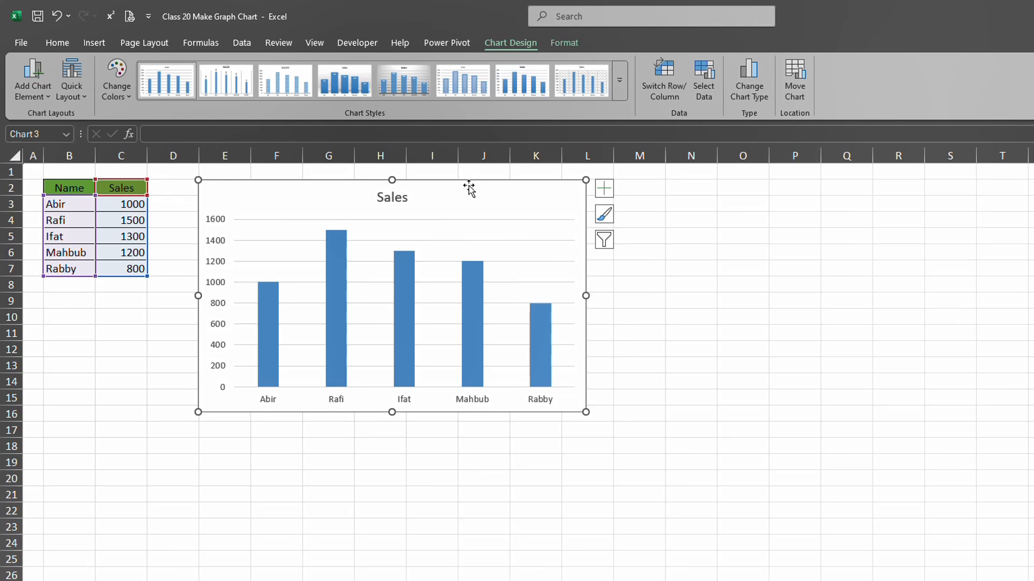
pyautogui.press('Delete')
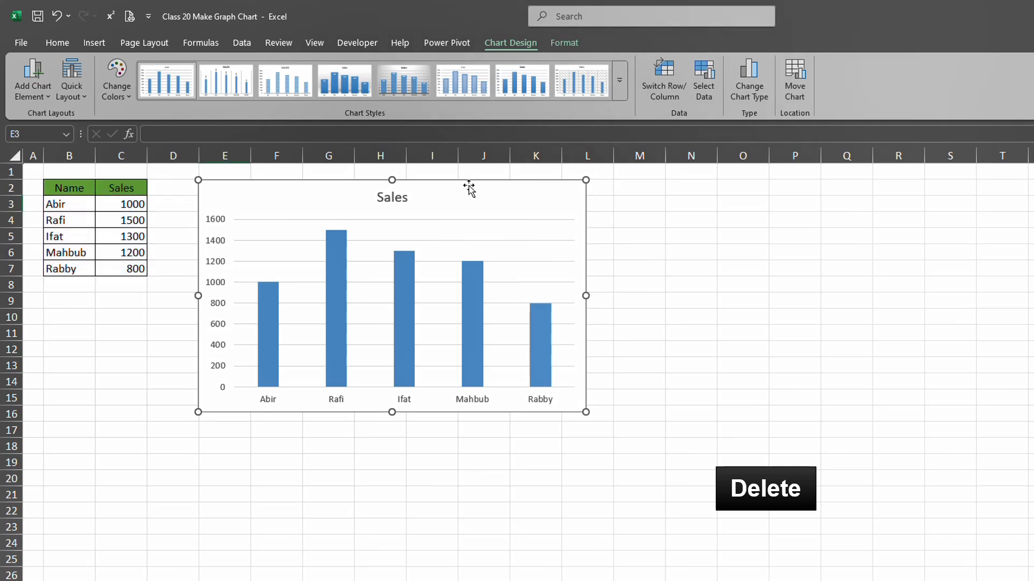
pyautogui.click(326, 363)
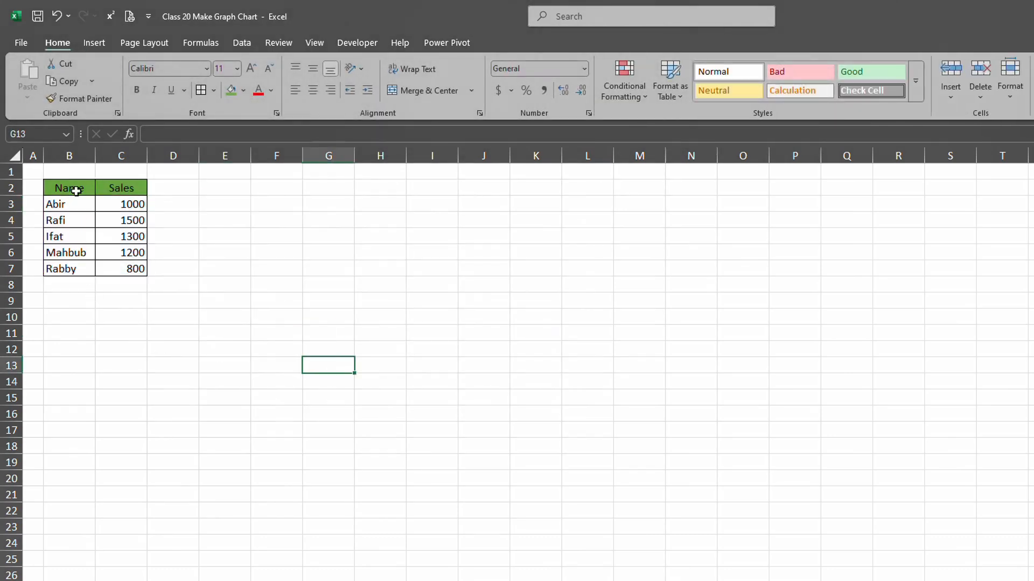
# Step: Create a default column chart from B2:C7 and place it at column E, beside the table
pyautogui.moveTo(78, 188); pyautogui.dragTo(125, 269)
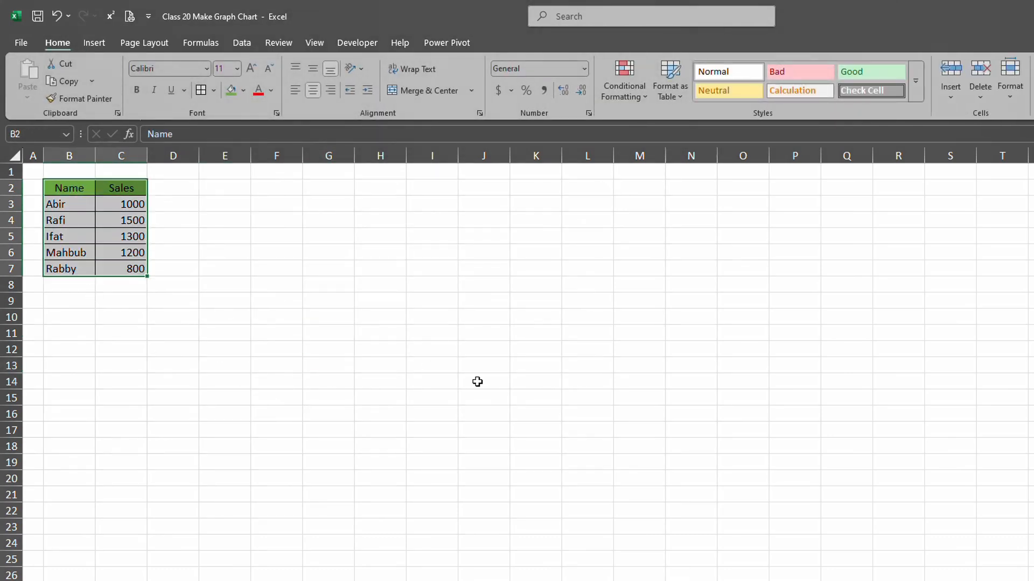
pyautogui.hotkey('alt', 'F1')
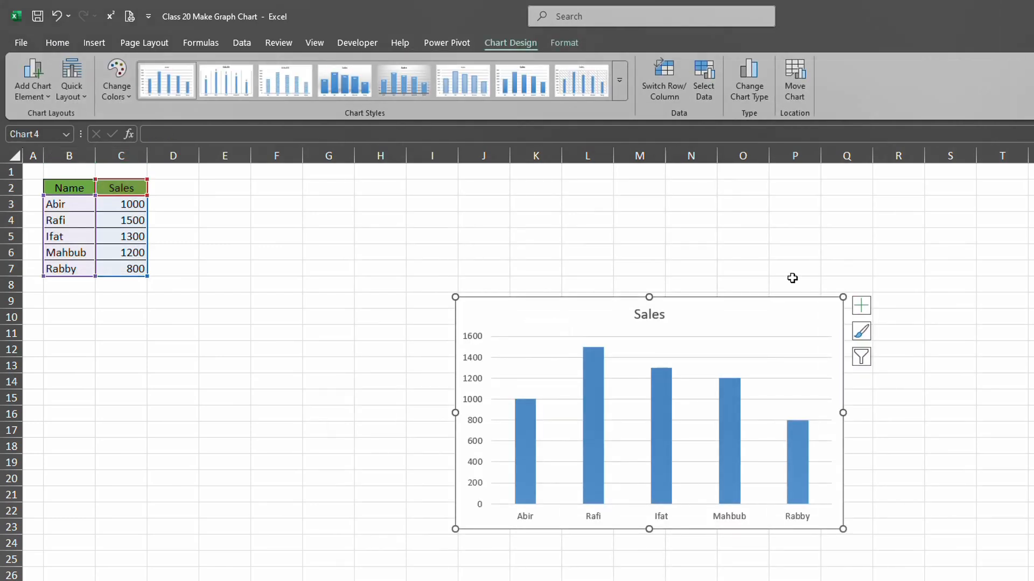
pyautogui.moveTo(573, 306); pyautogui.dragTo(349, 197)
pyautogui.press('Escape')
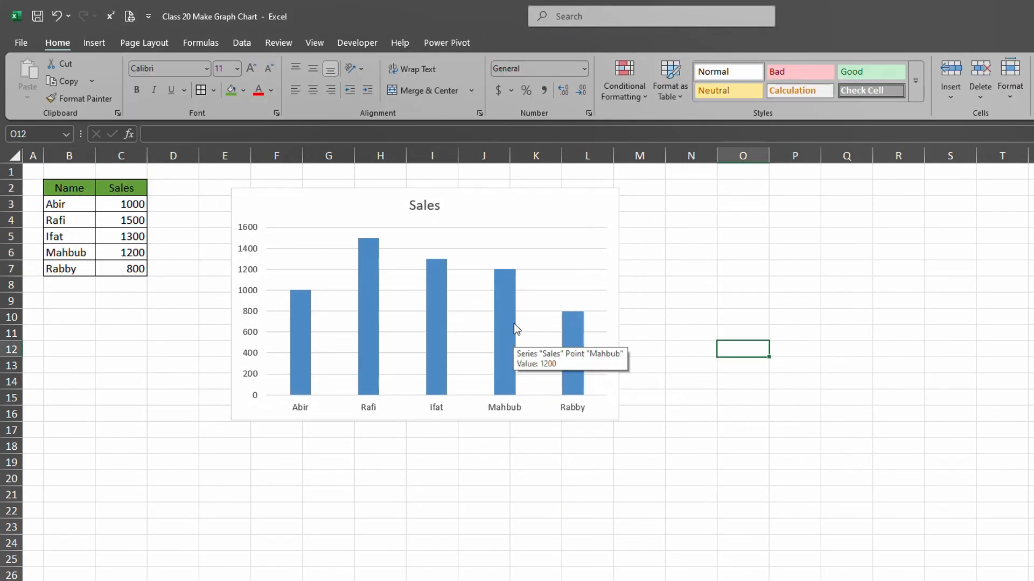
# Step: Rename the Sales header in C2 to Actual and add a Budget header in D2
pyautogui.click(595, 192)
pyautogui.moveTo(171, 187); pyautogui.dragTo(172, 271)
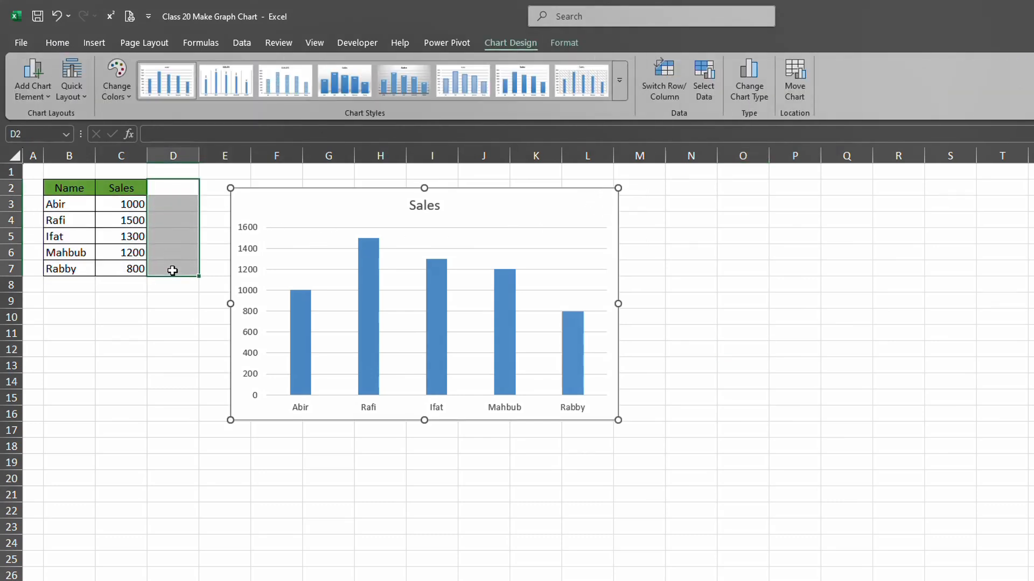
pyautogui.click(133, 190)
pyautogui.moveTo(373, 245)
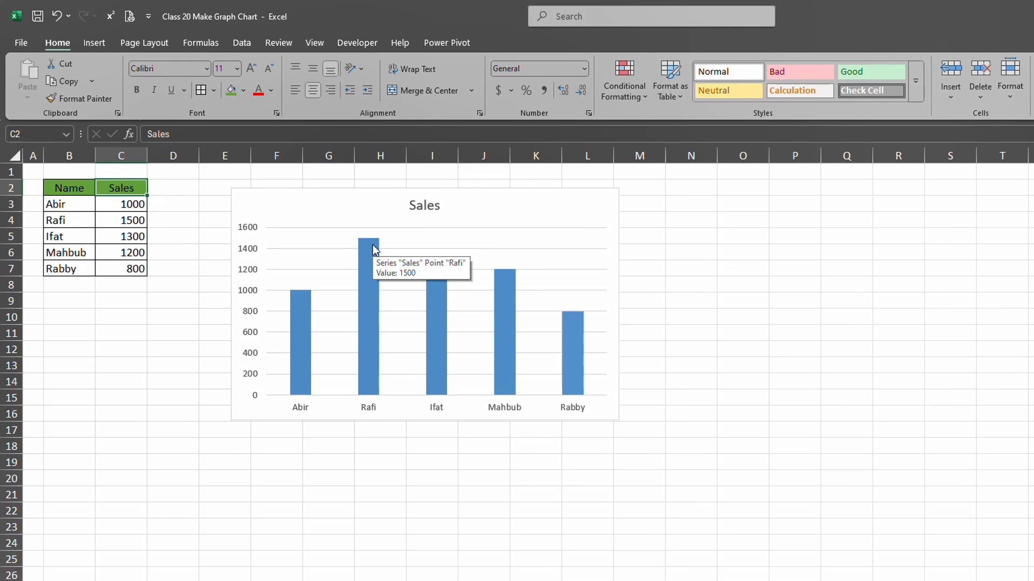
pyautogui.write('Actual')
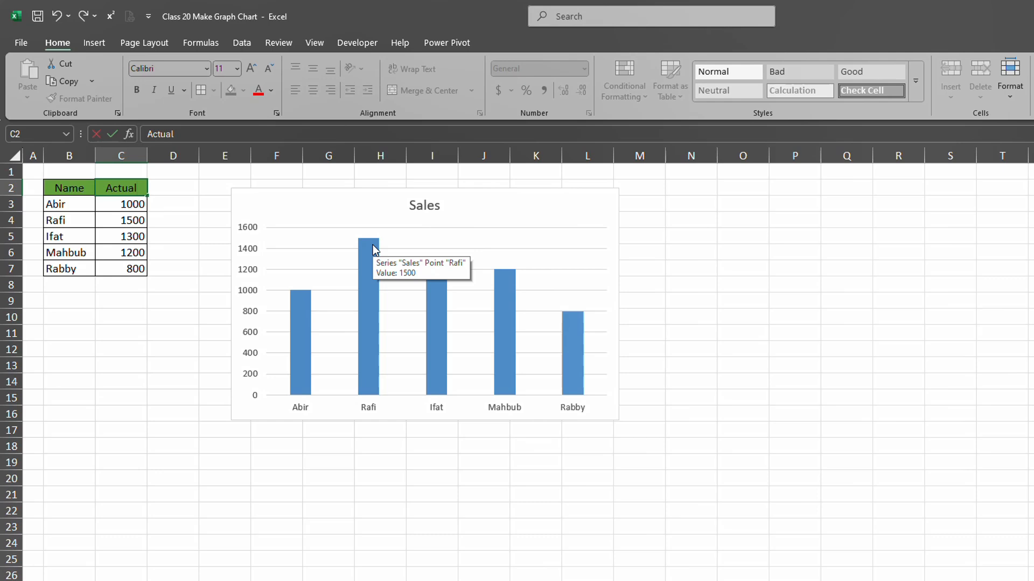
pyautogui.press('Tab')
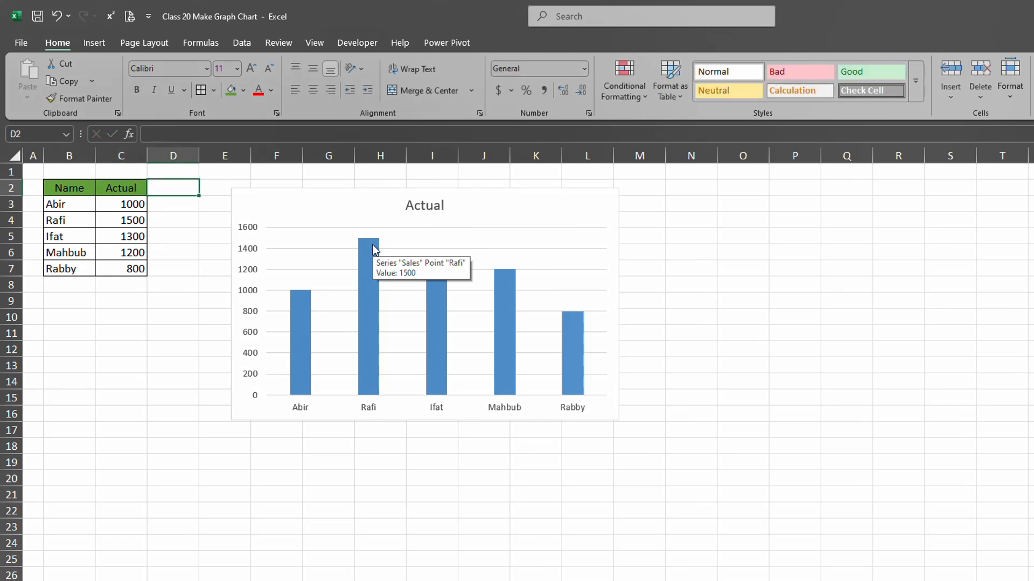
pyautogui.write('Budget')
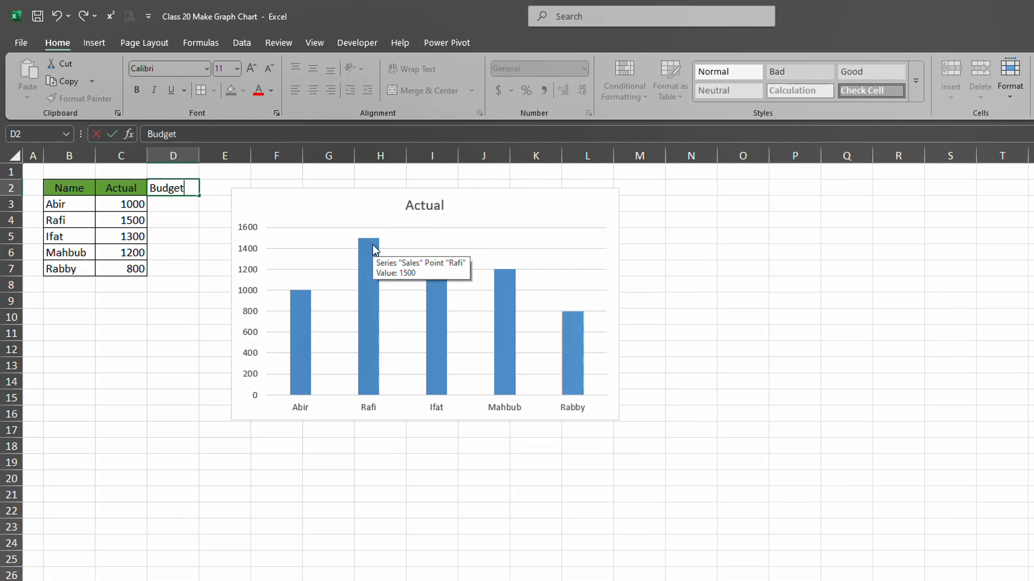
pyautogui.press('Return')
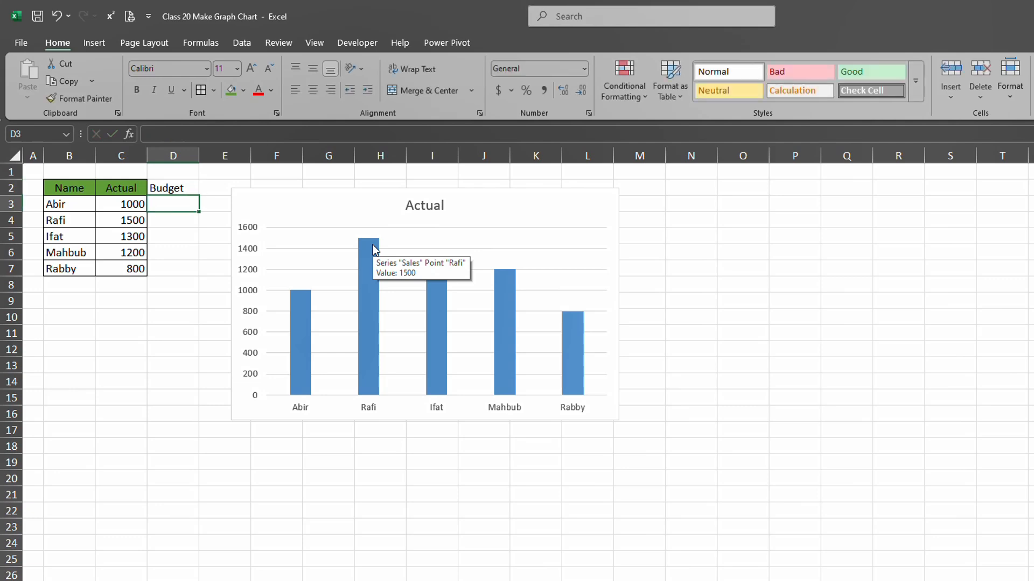
# Step: Calculate the budget in D3 with the formula =C3*1.1 and fill it down to D7
pyautogui.write('=')
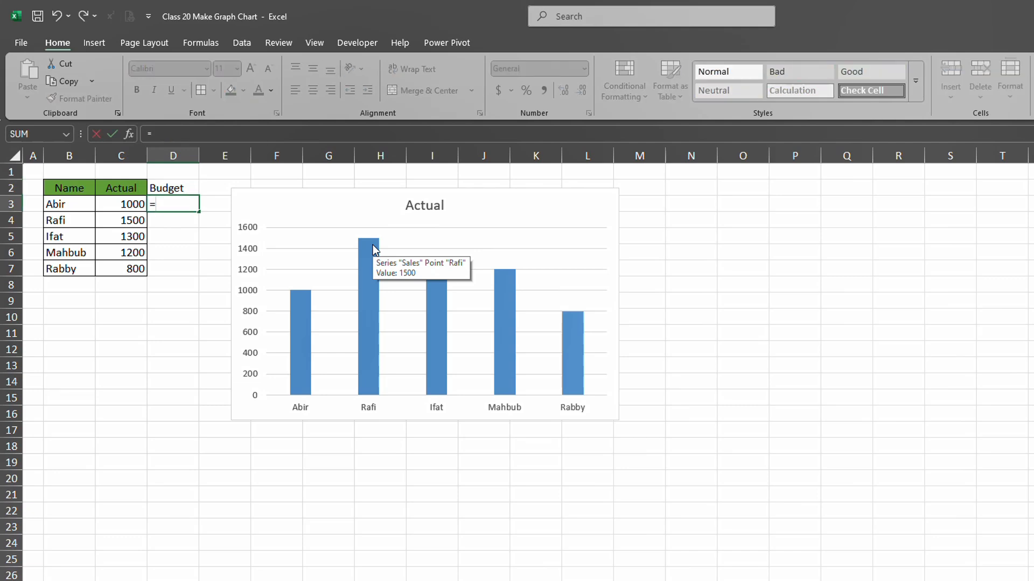
pyautogui.press('Left')
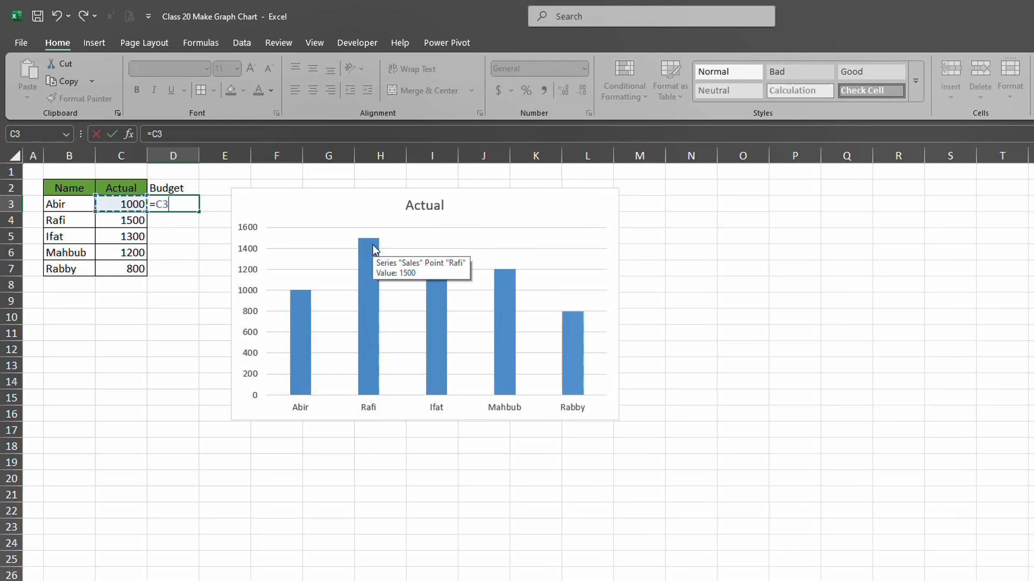
pyautogui.write('*1.1')
pyautogui.press('Return')
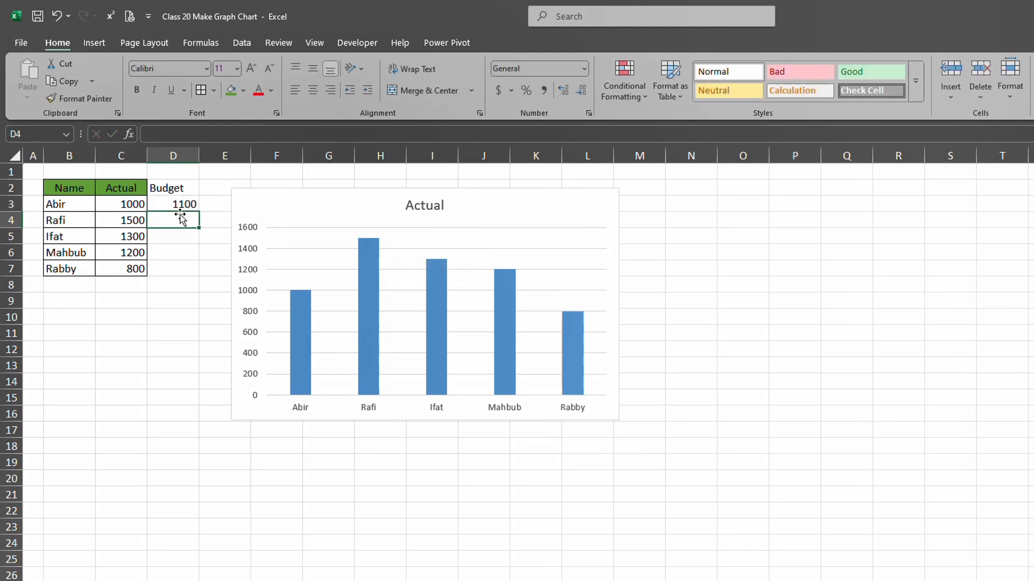
pyautogui.click(174, 202)
pyautogui.moveTo(198, 212); pyautogui.dragTo(191, 272)
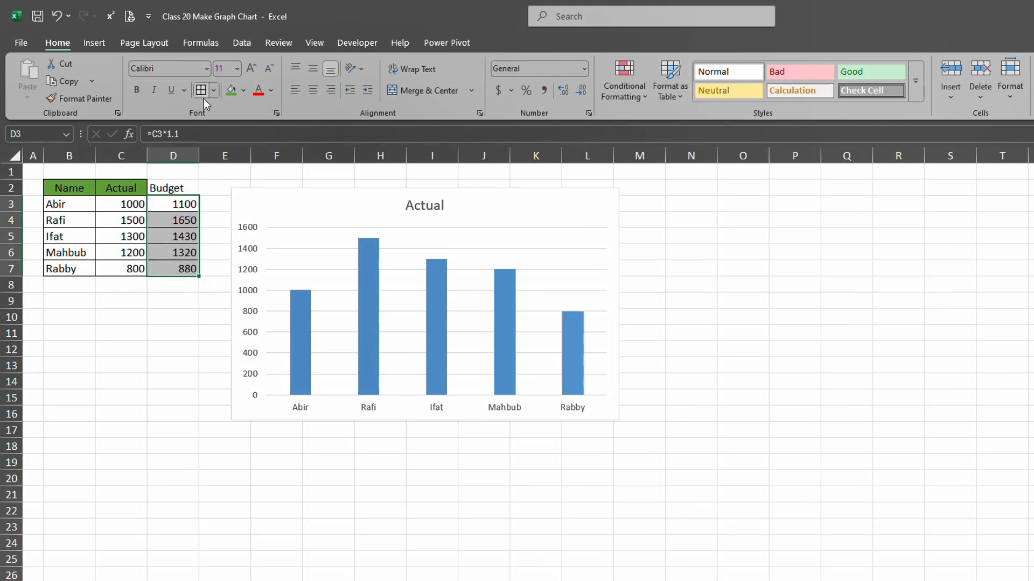
# Step: Copy the Actual header's formatting onto the Budget header in D2
pyautogui.click(141, 189)
pyautogui.click(76, 99)
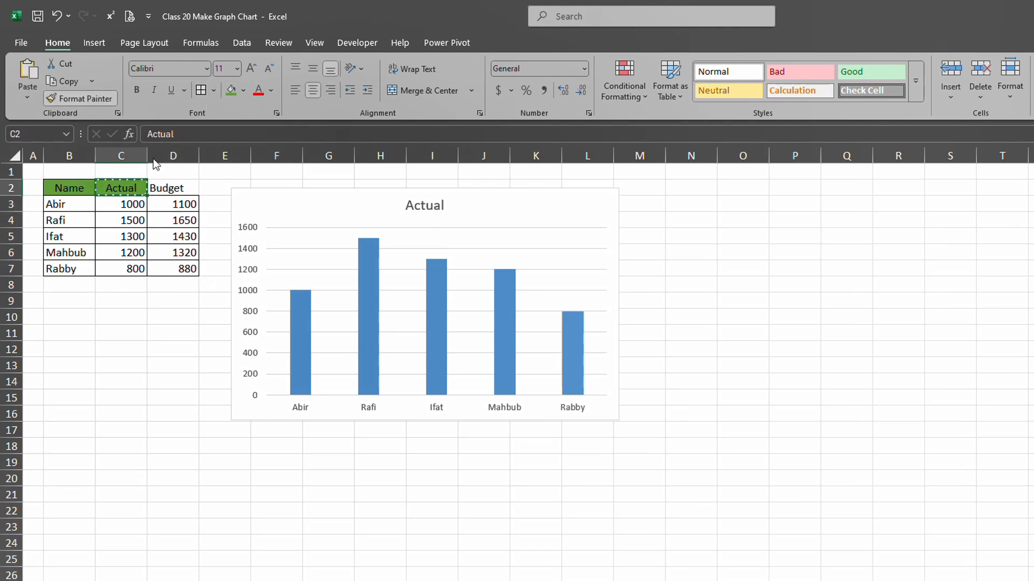
pyautogui.click(173, 188)
pyautogui.click(172, 346)
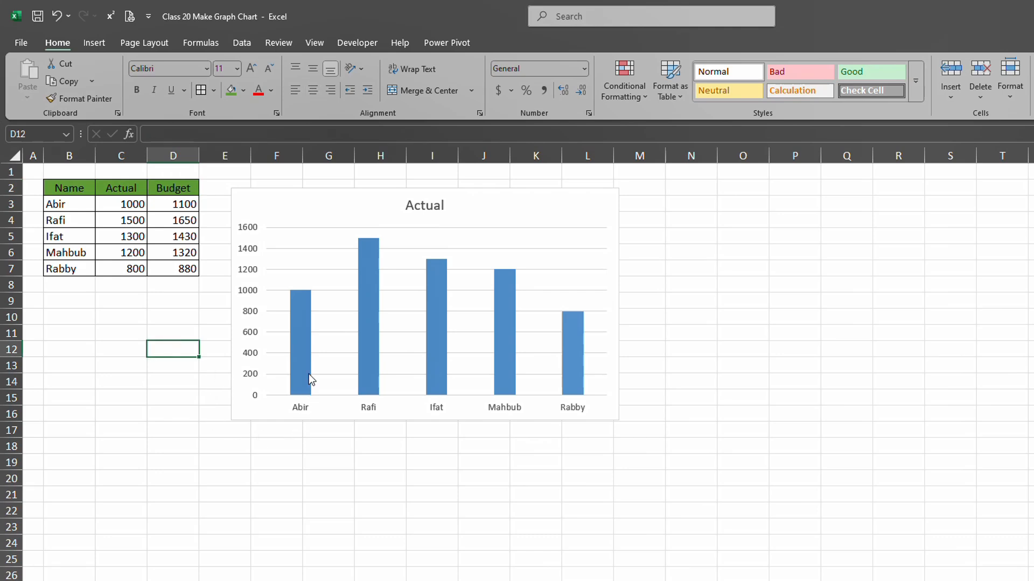
# Step: Extend the chart's highlighted source range on the sheet to include the Budget column, and undo the extension
pyautogui.moveTo(299, 365)
pyautogui.click(132, 191)
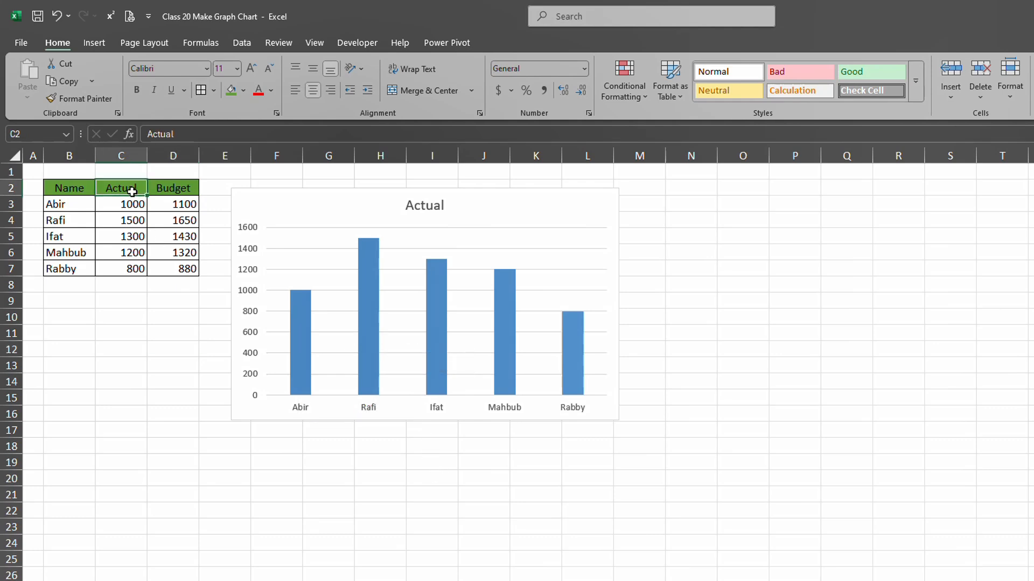
pyautogui.click(418, 203)
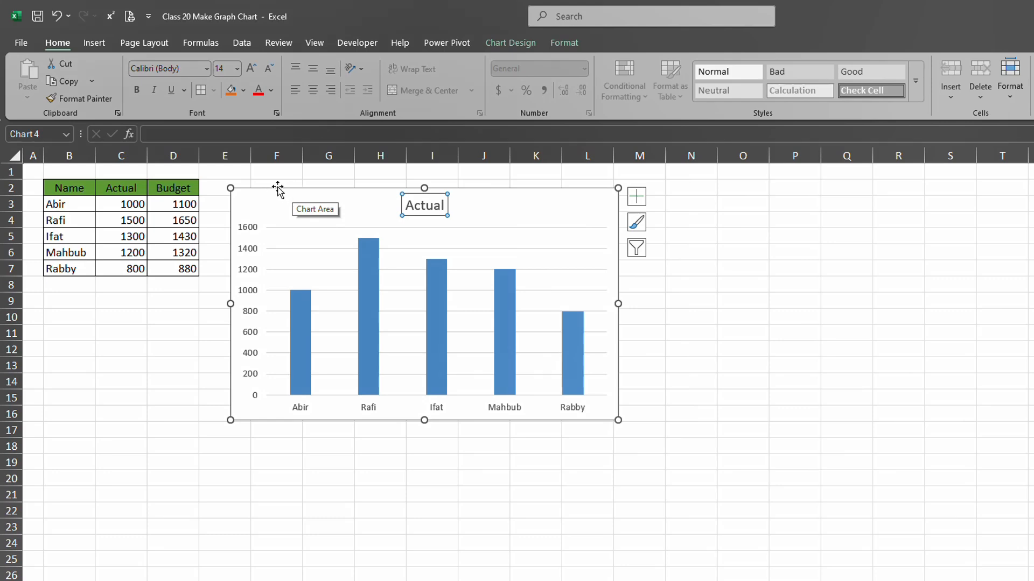
pyautogui.click(296, 191)
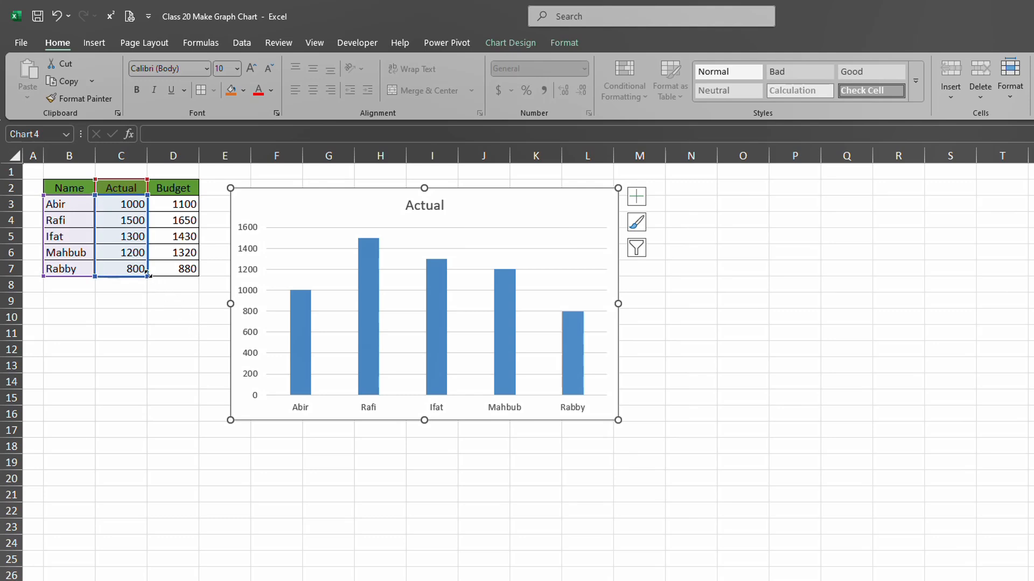
pyautogui.moveTo(147, 276); pyautogui.dragTo(199, 275)
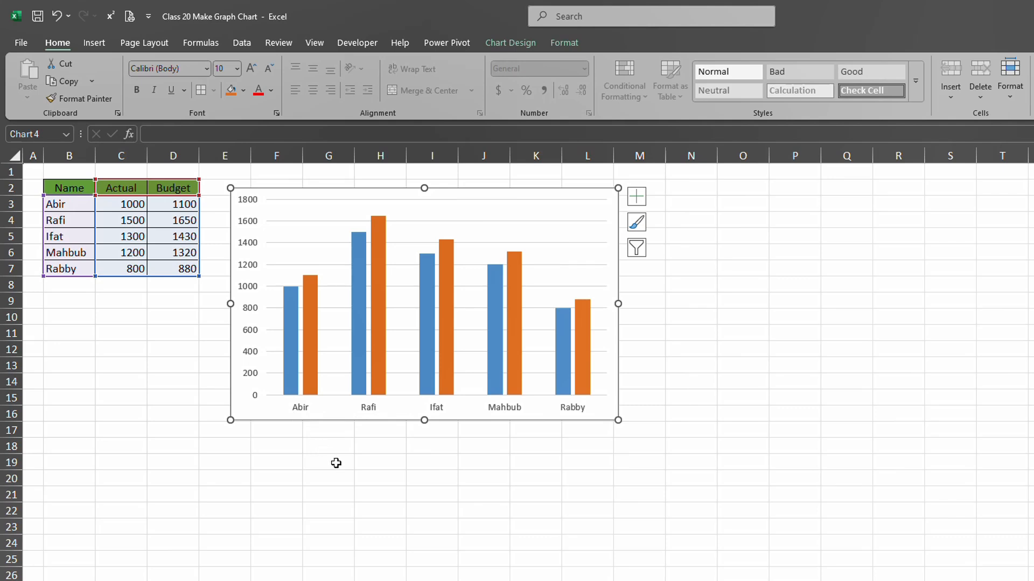
pyautogui.hotkey('ctrl', 'z')
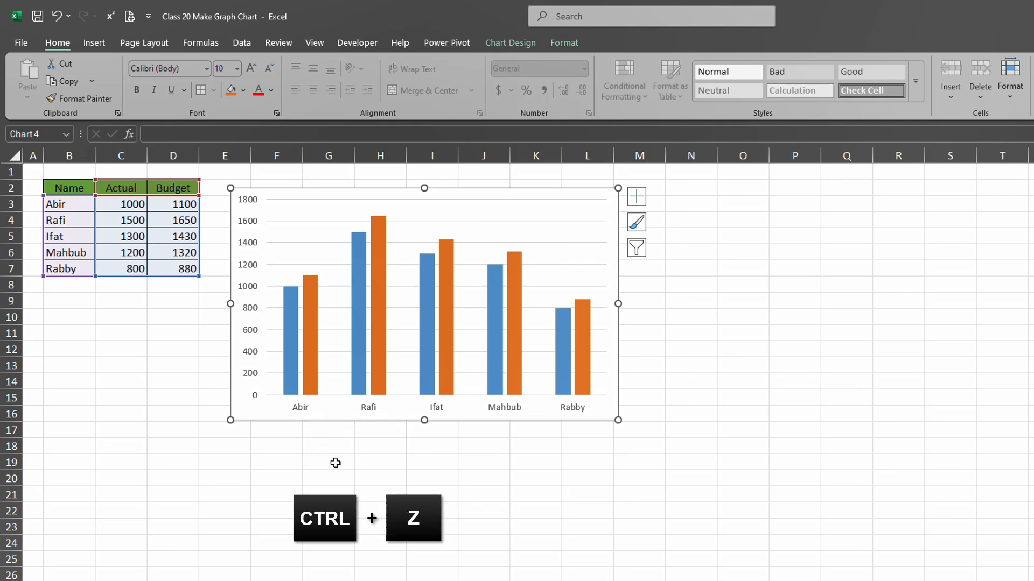
pyautogui.hotkey('ctrl', 'z')
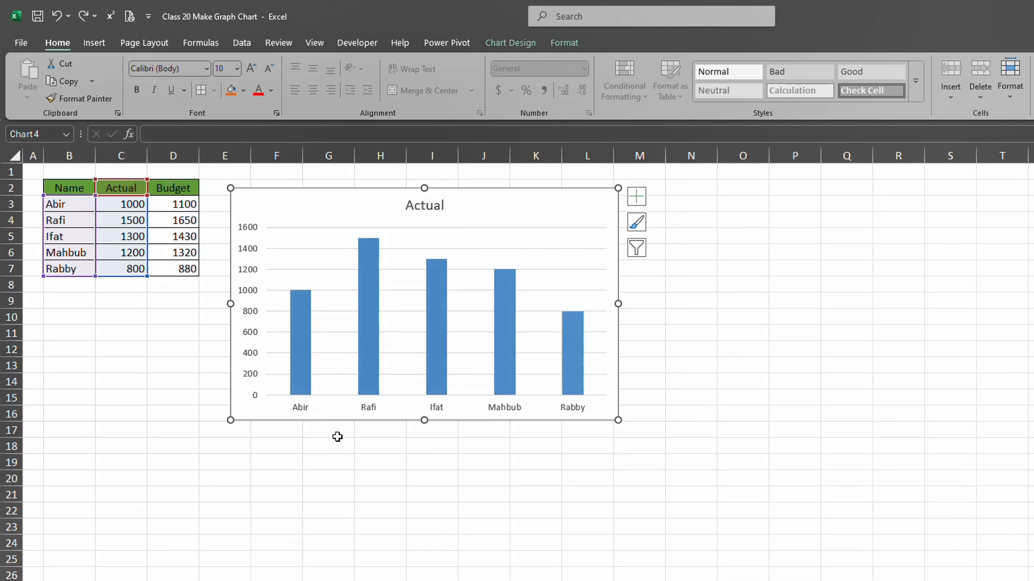
# Step: Add a second series to the chart's data source, with its name from D2 and its values from D3:D7
pyautogui.rightClick(268, 416)
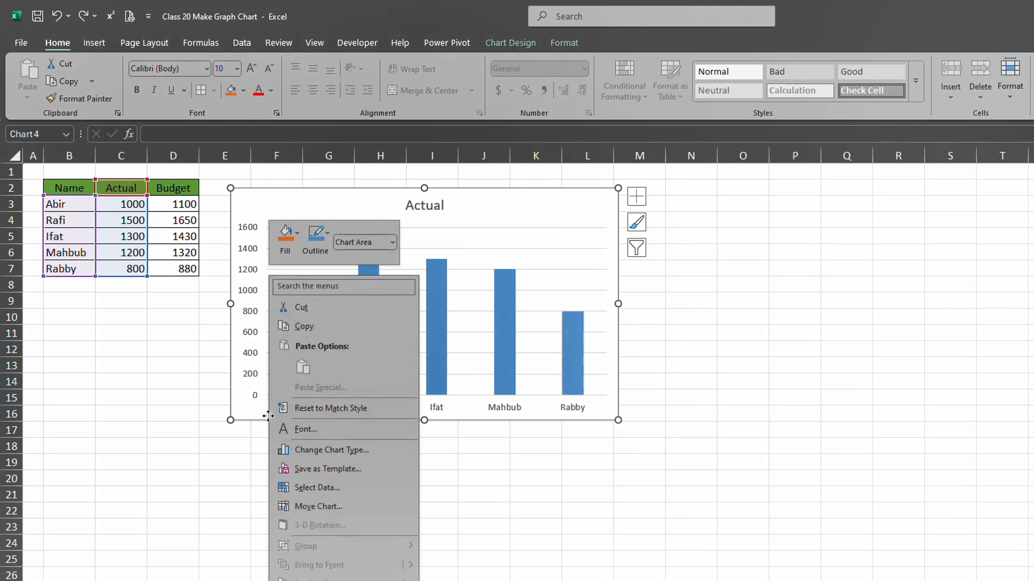
pyautogui.click(332, 489)
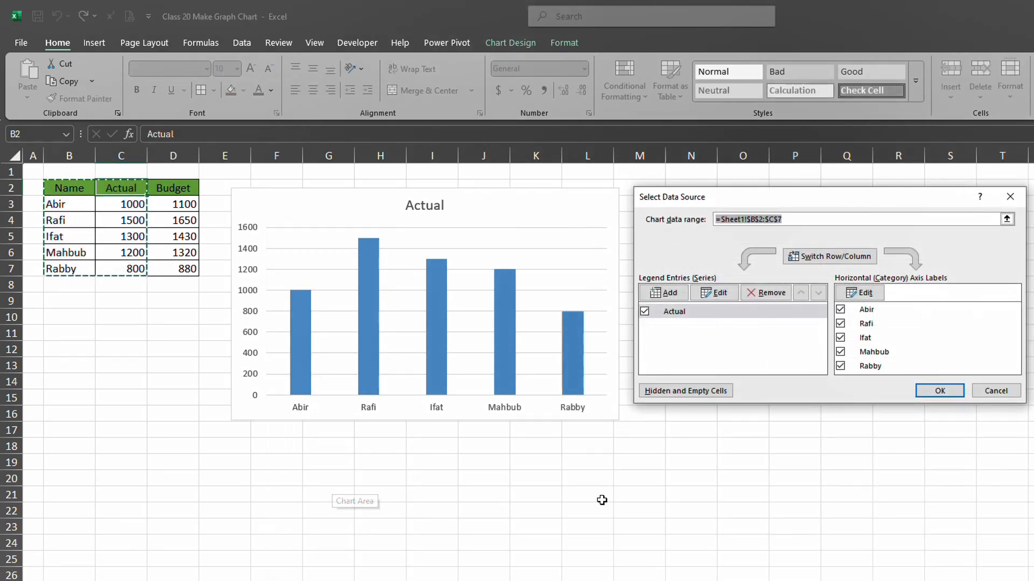
pyautogui.click(670, 294)
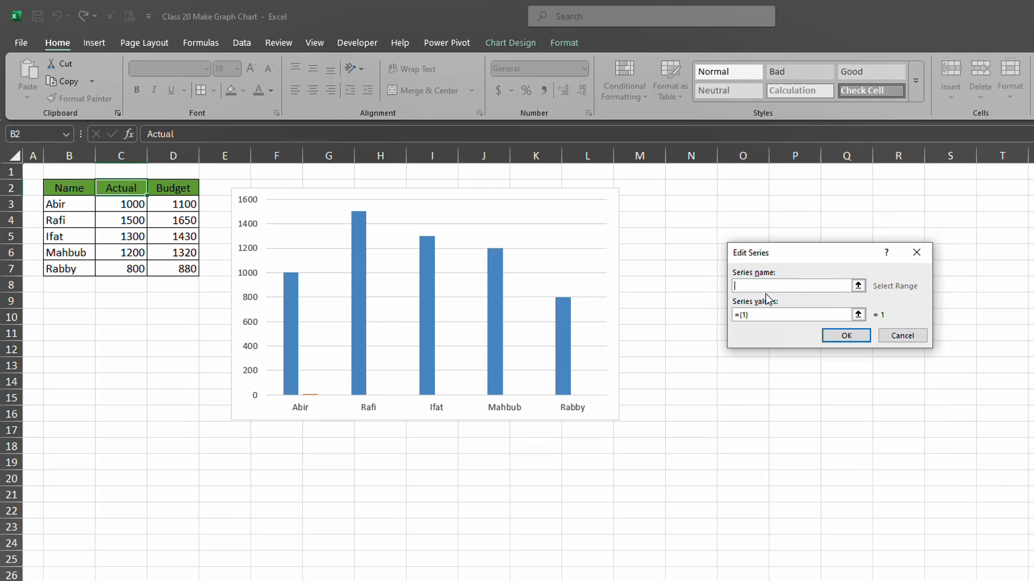
pyautogui.click(187, 189)
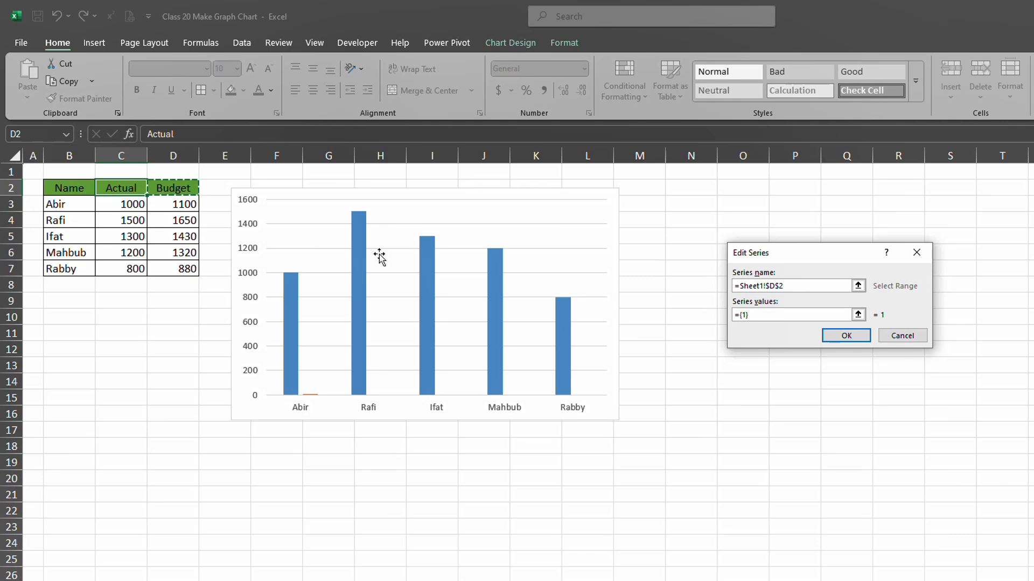
pyautogui.click(736, 316)
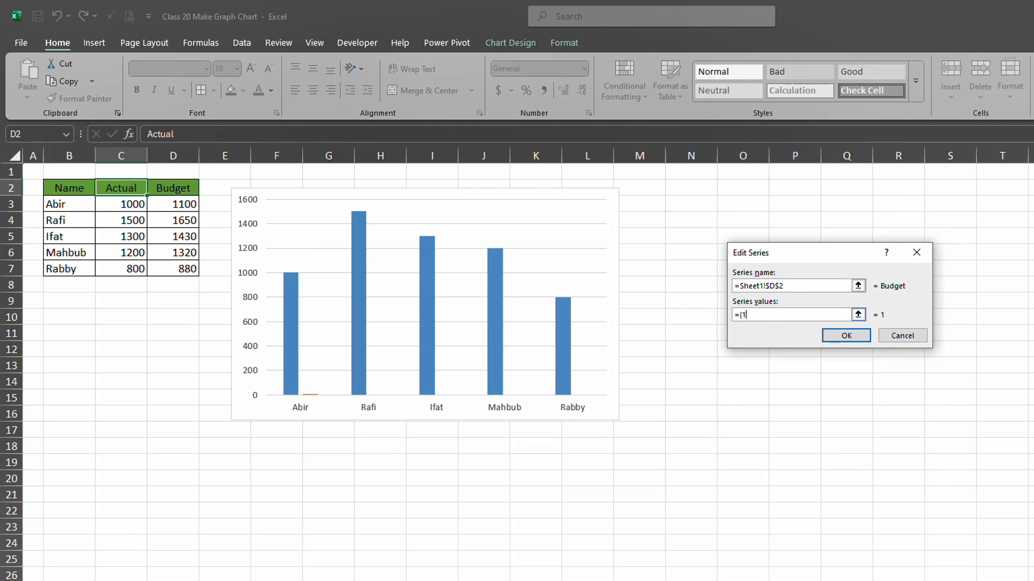
pyautogui.press('BackSpace')
pyautogui.press('BackSpace')
pyautogui.press('BackSpace')
pyautogui.moveTo(184, 205); pyautogui.dragTo(188, 269)
pyautogui.click(846, 336)
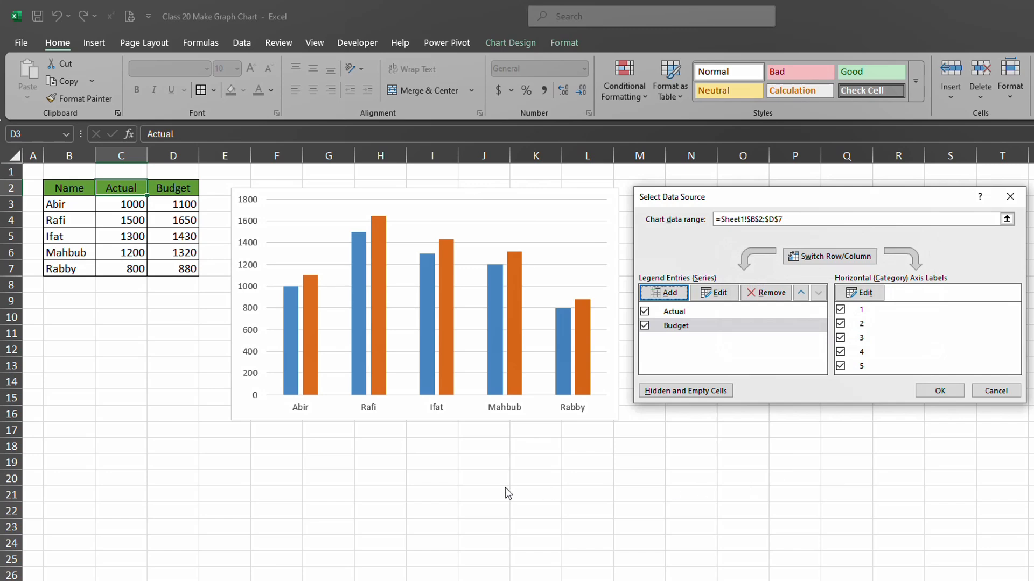
pyautogui.click(941, 391)
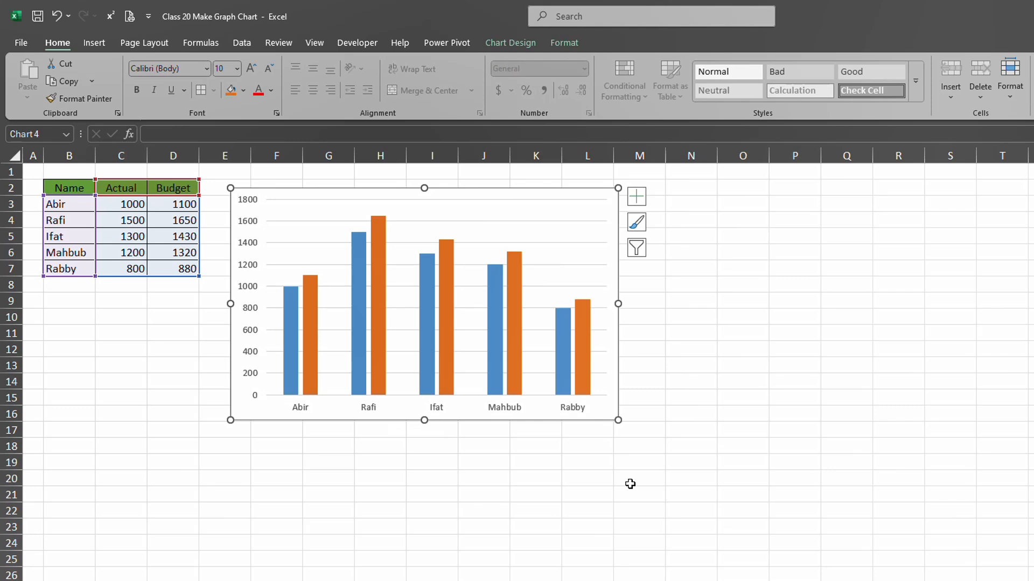
# Step: Show data labels on both the Actual and Budget columns of the chart
pyautogui.click(295, 318)
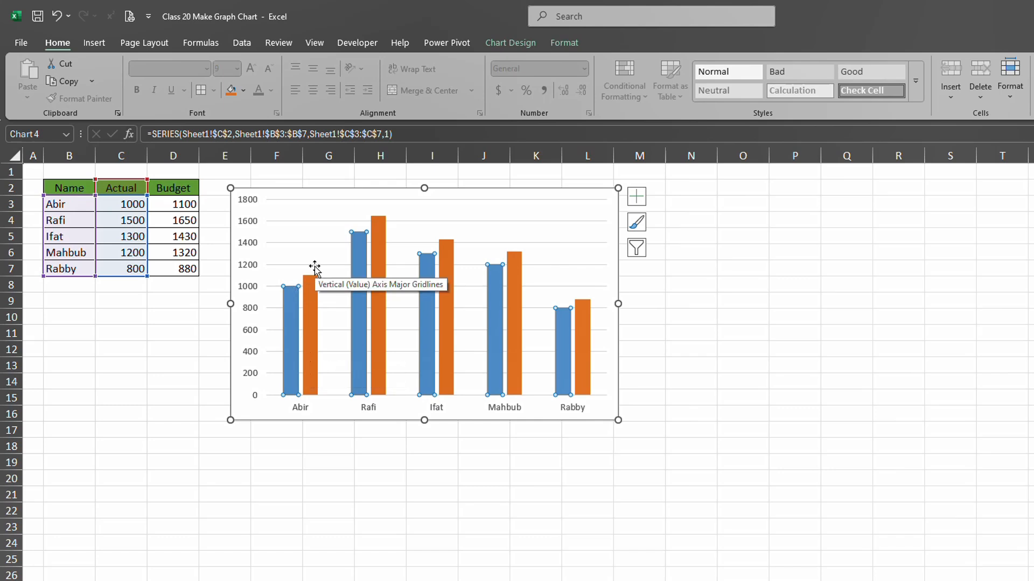
pyautogui.click(321, 195)
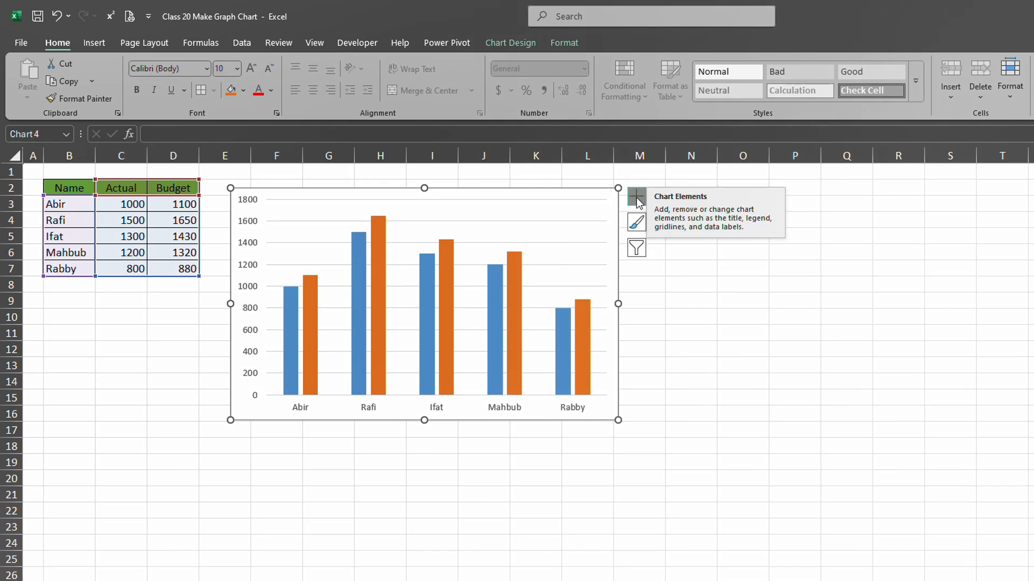
pyautogui.click(637, 199)
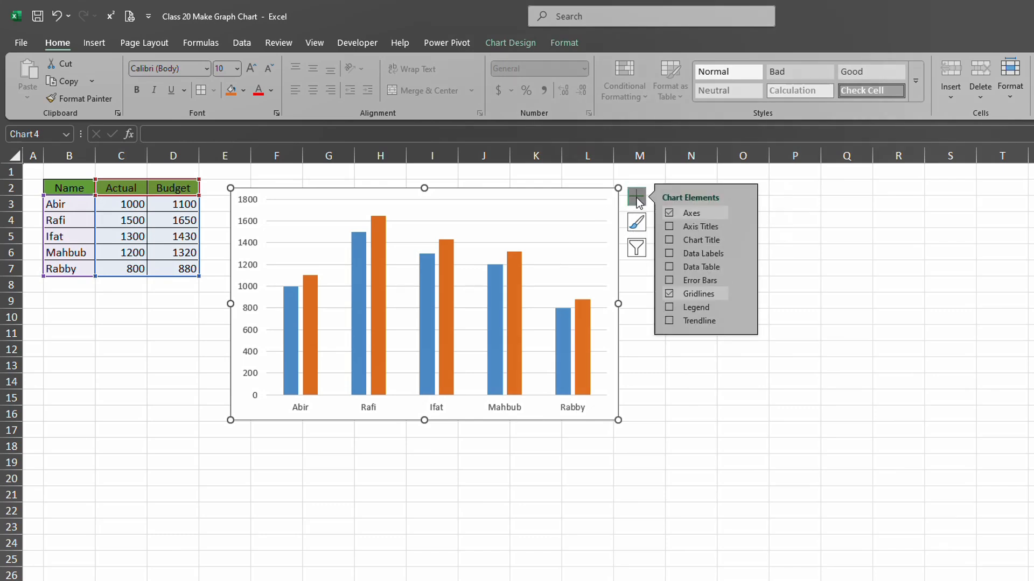
pyautogui.click(669, 254)
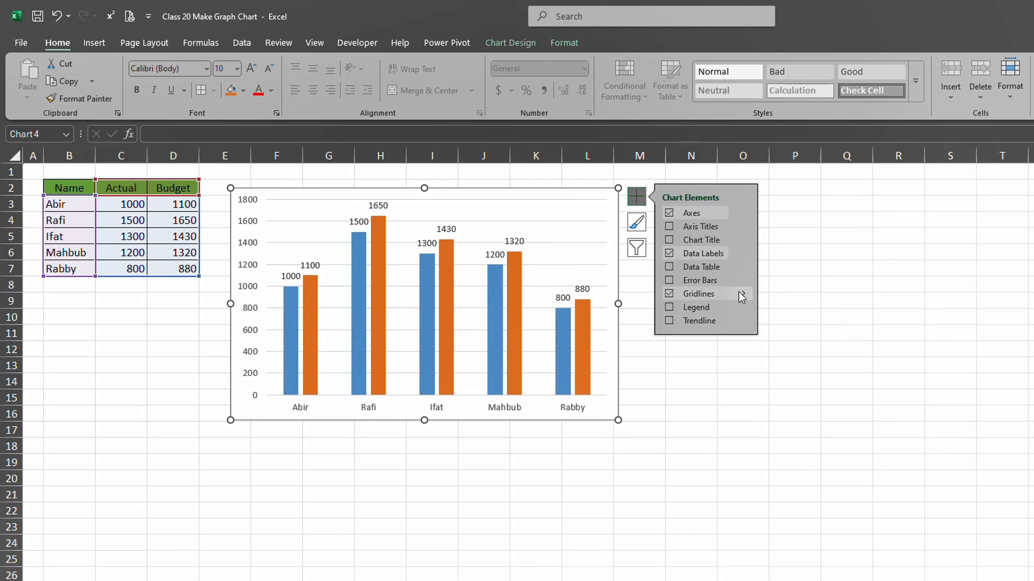
# Step: Set the data labels' position to Inside End and add a data table to the chart
pyautogui.click(746, 253)
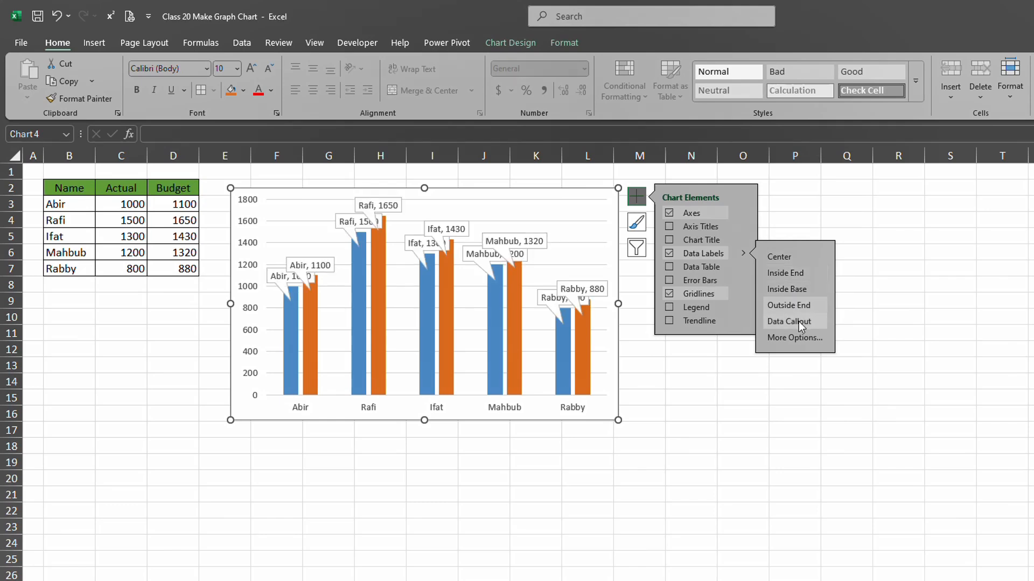
pyautogui.click(792, 274)
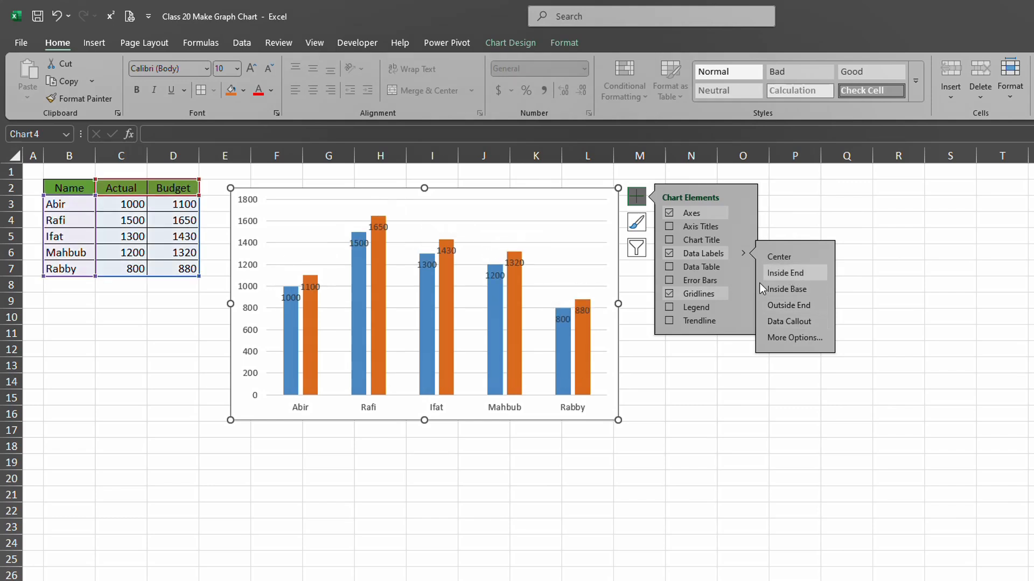
pyautogui.click(668, 267)
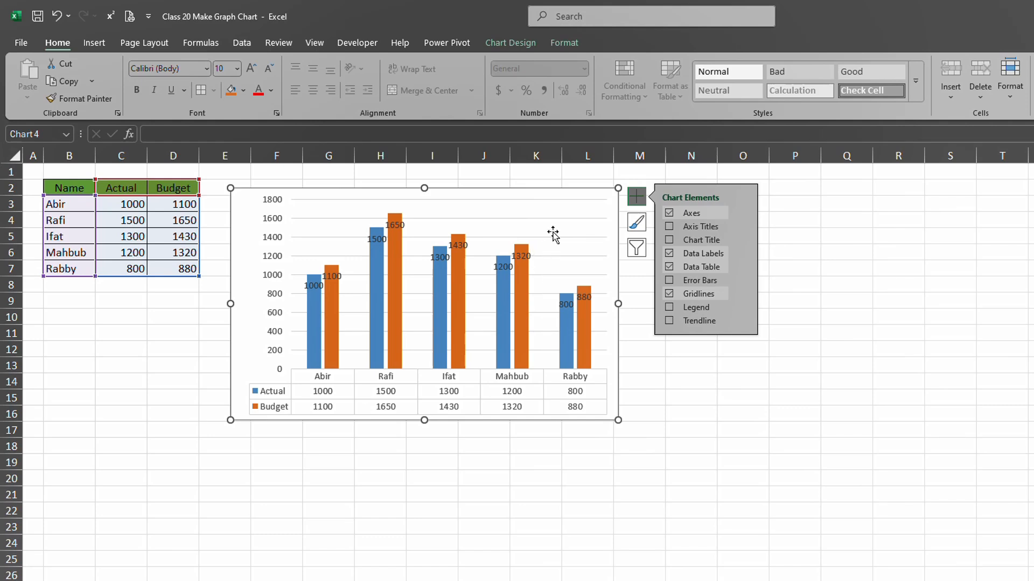
# Step: Remove the gridlines from the chart and shift the chart slightly on the sheet
pyautogui.click(573, 218)
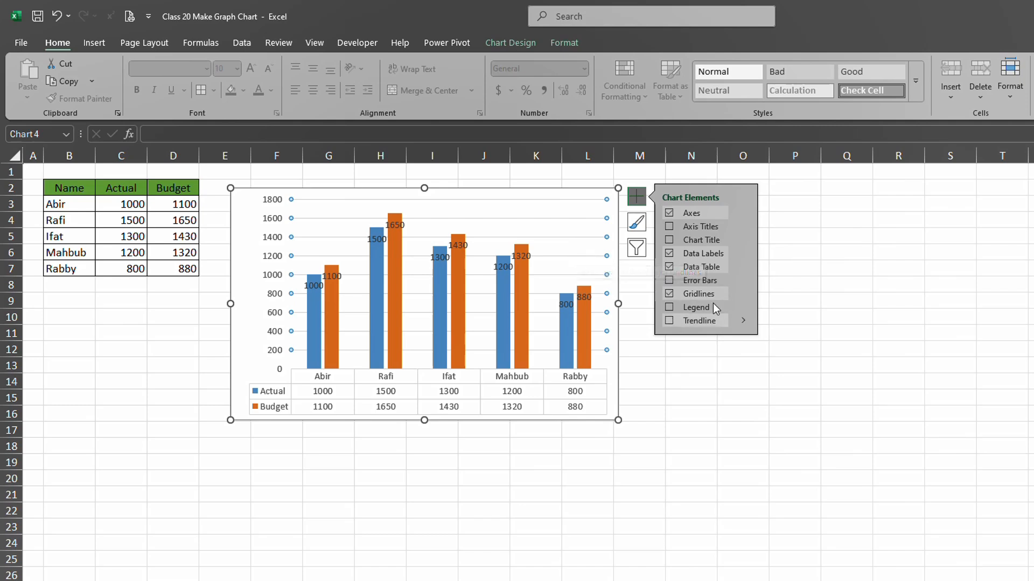
pyautogui.click(669, 294)
pyautogui.click(669, 294)
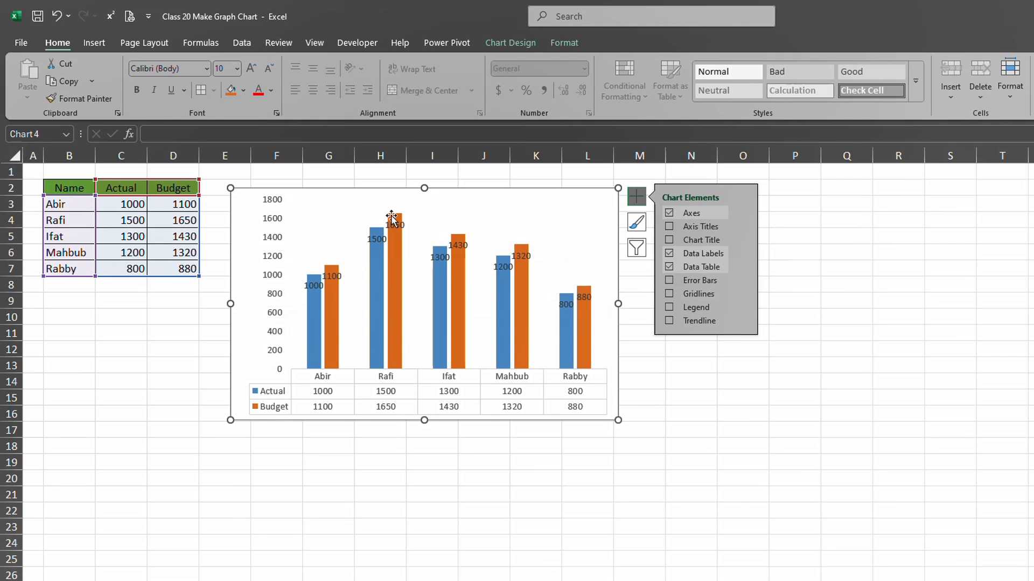
pyautogui.moveTo(409, 192); pyautogui.dragTo(403, 199)
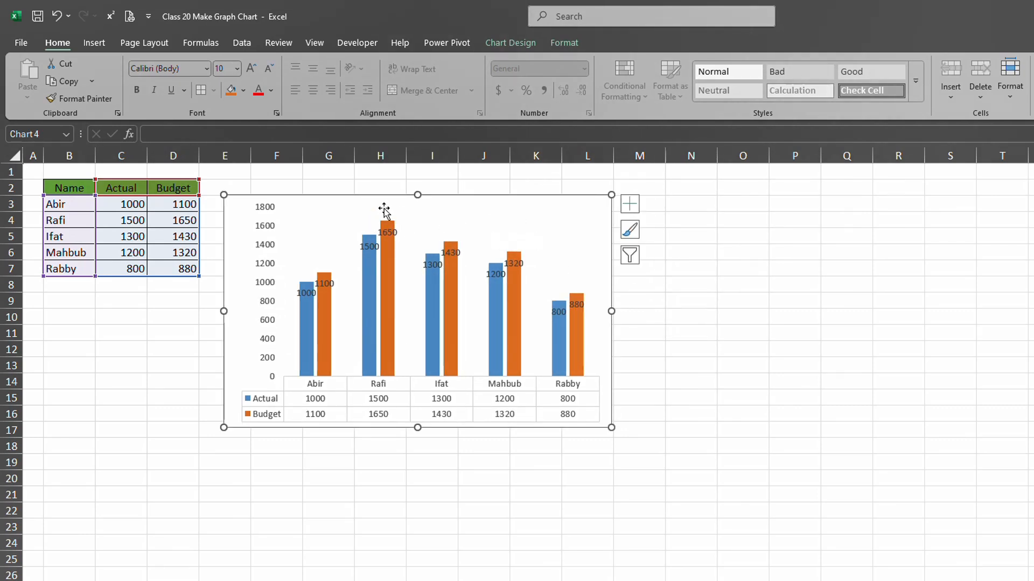
# Step: Add a chart title and change its text to "Sales Data"
pyautogui.click(629, 208)
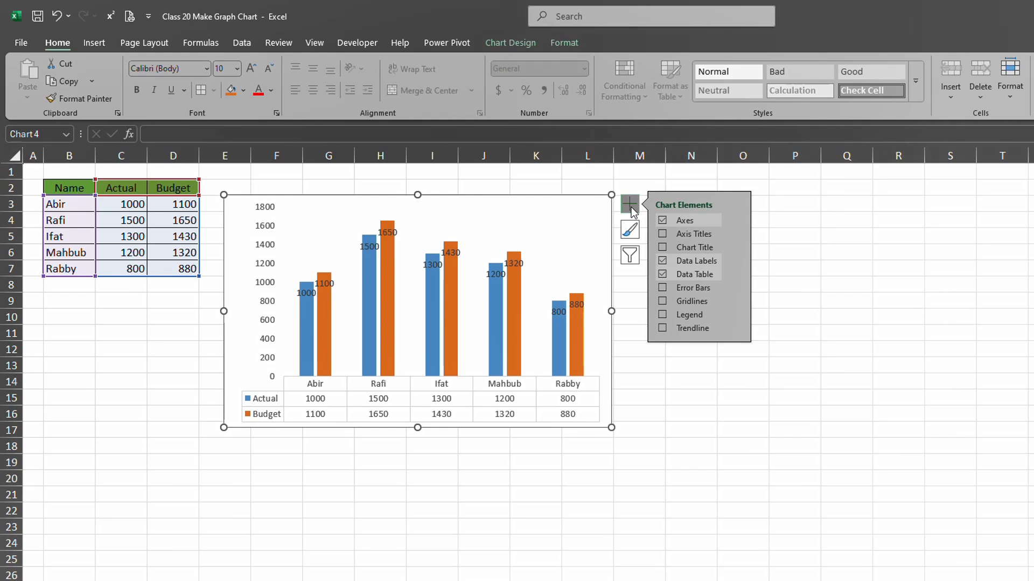
pyautogui.click(662, 247)
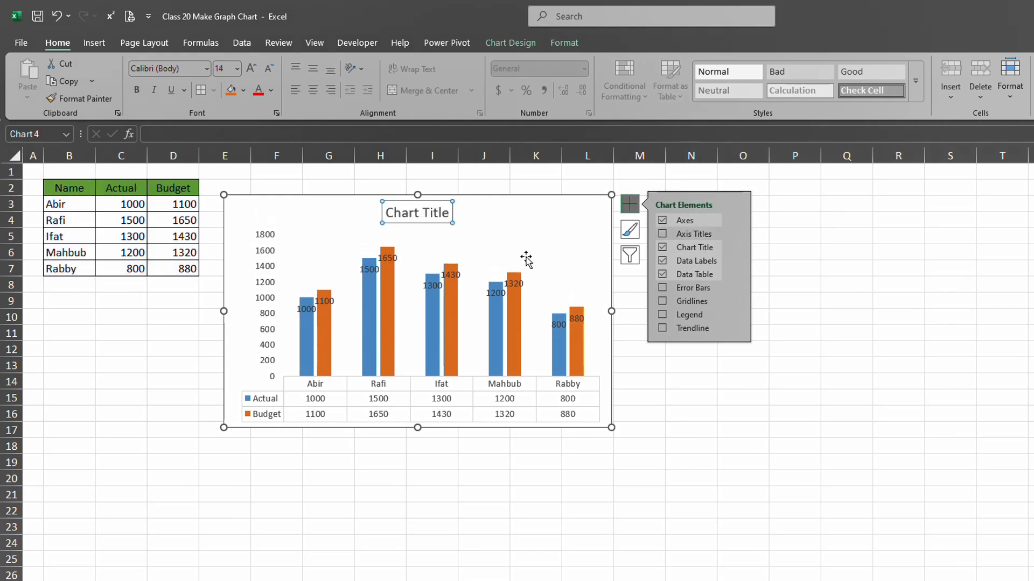
pyautogui.click(404, 212)
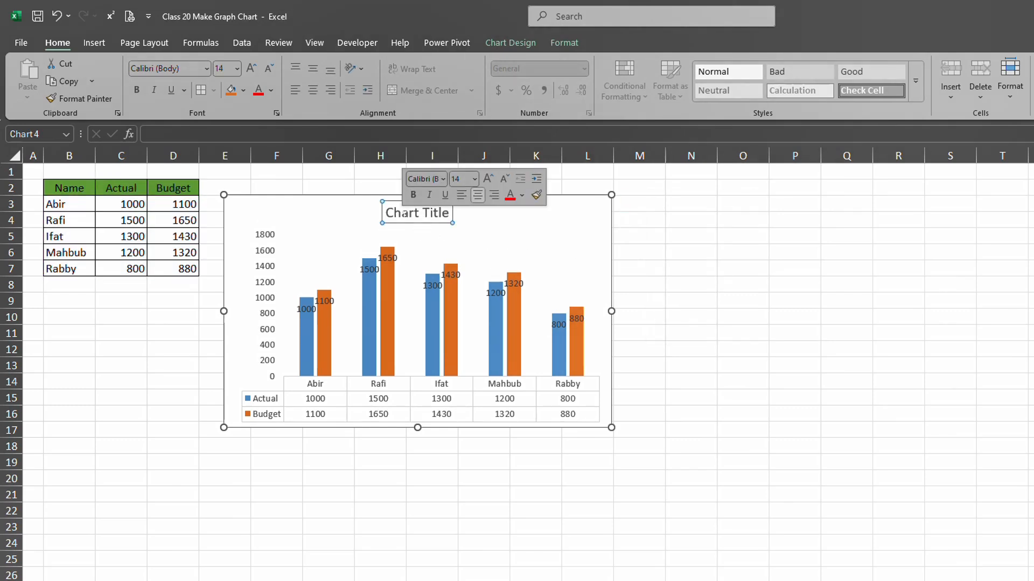
pyautogui.click(388, 213)
pyautogui.moveTo(385, 214); pyautogui.dragTo(438, 214)
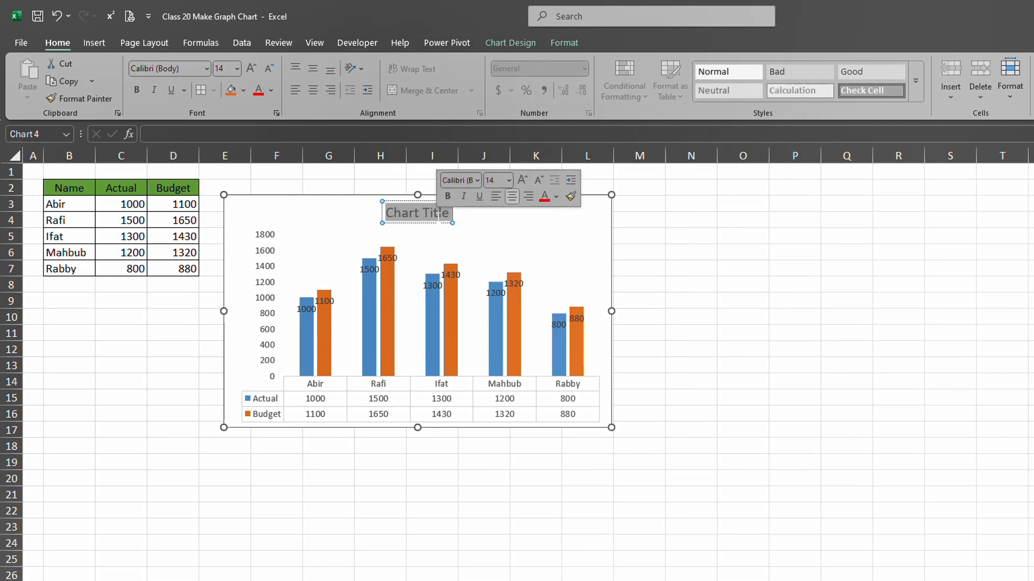
pyautogui.write('Sales Data')
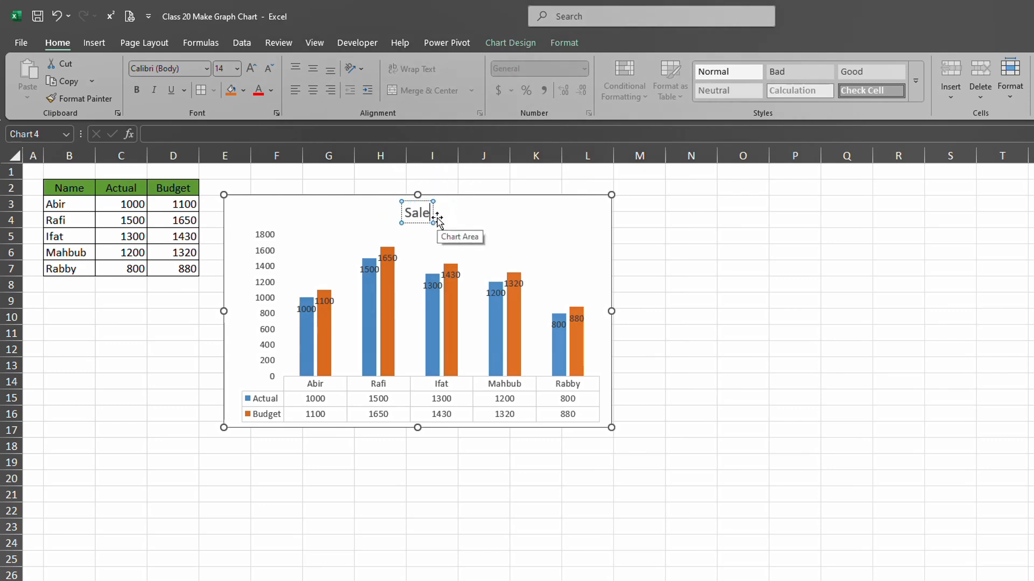
pyautogui.click(735, 297)
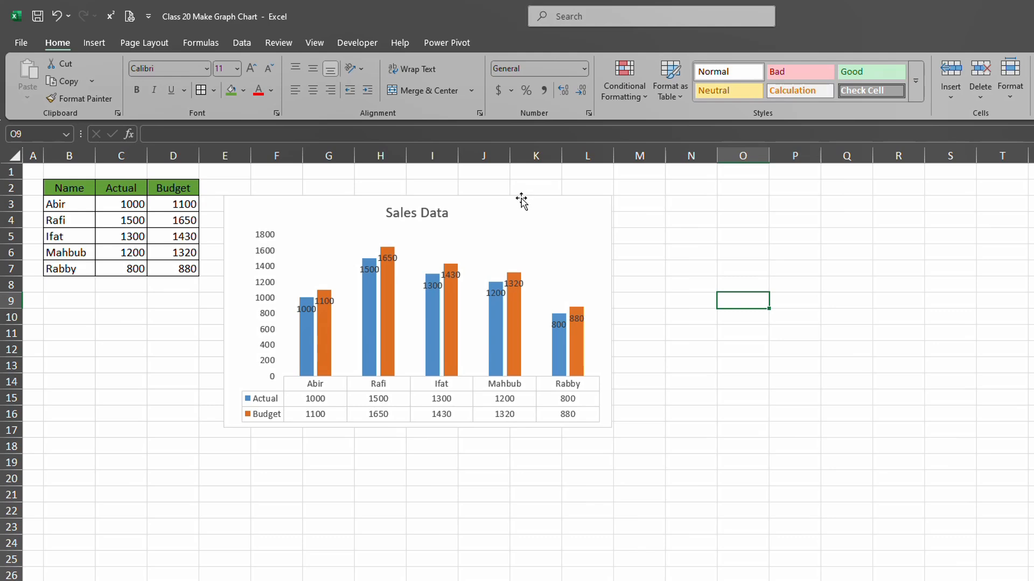
# Step: Give the chart title a grey shape fill from the theme colors and set it to No Outline
pyautogui.click(428, 218)
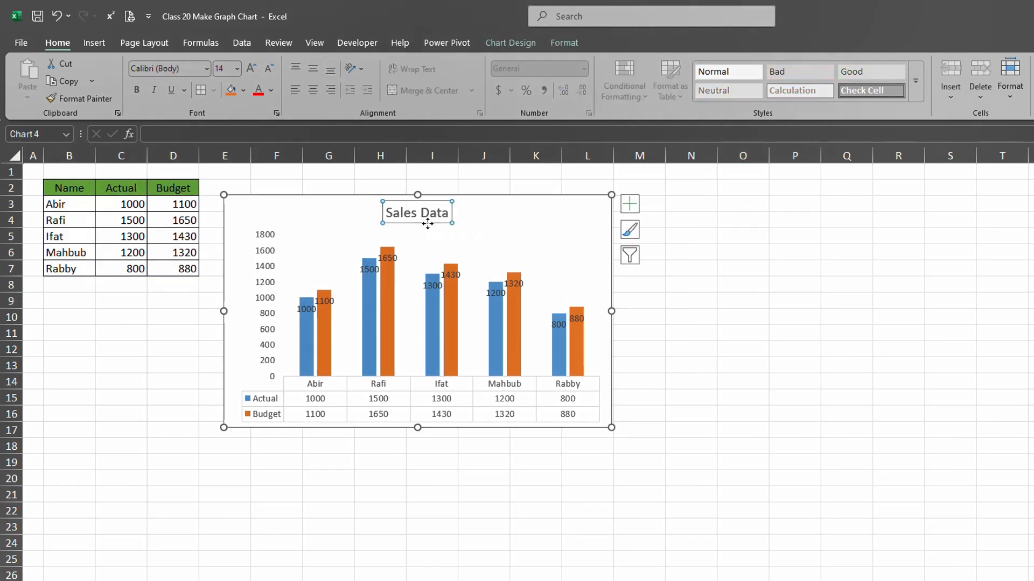
pyautogui.click(559, 44)
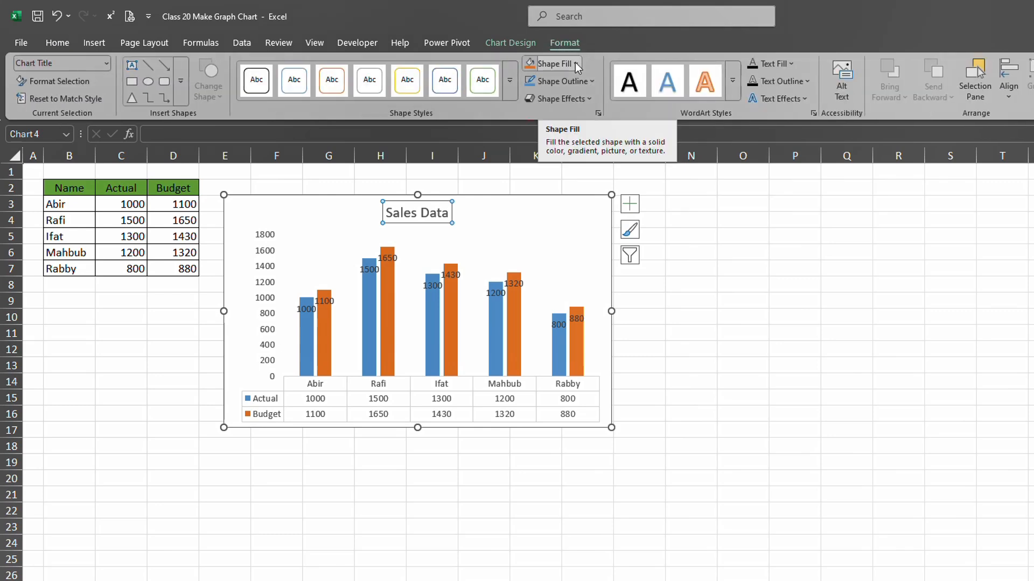
pyautogui.click(575, 64)
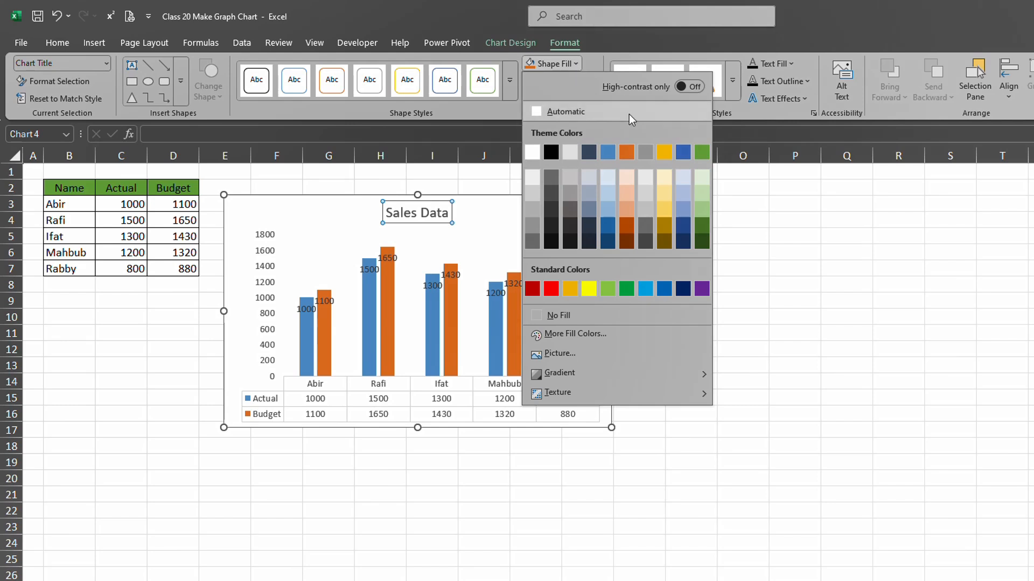
pyautogui.click(571, 178)
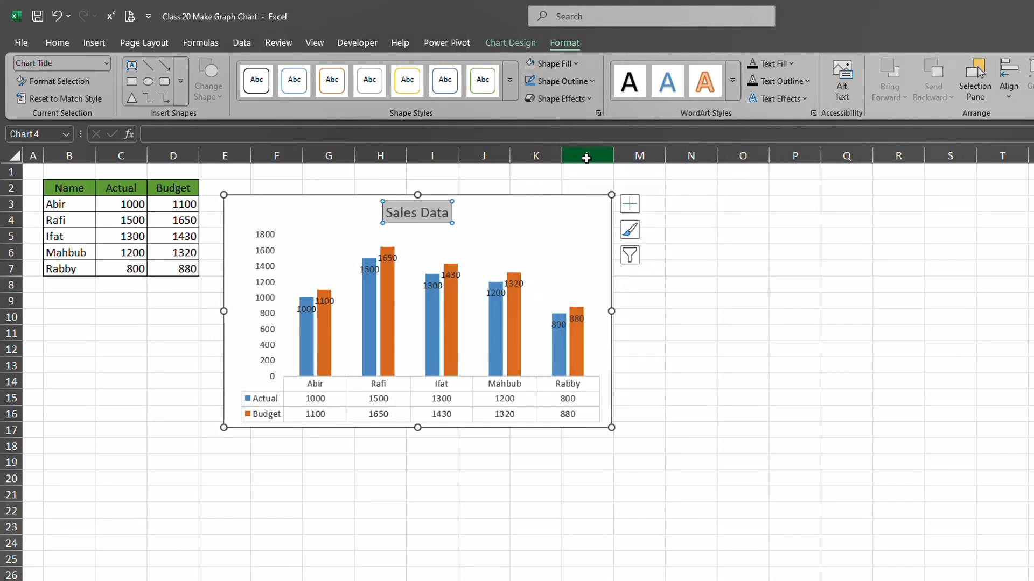
pyautogui.click(593, 84)
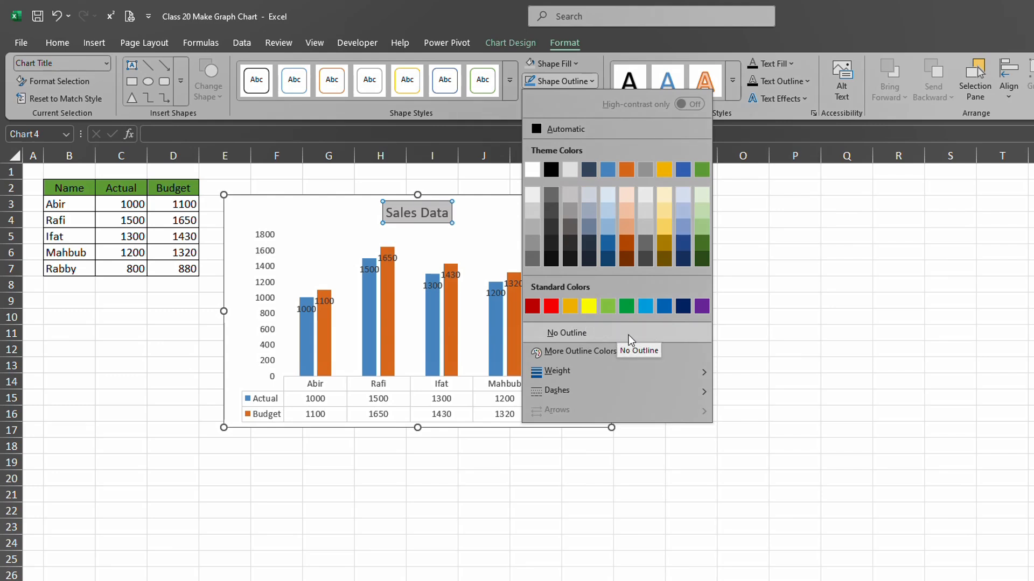
pyautogui.click(590, 340)
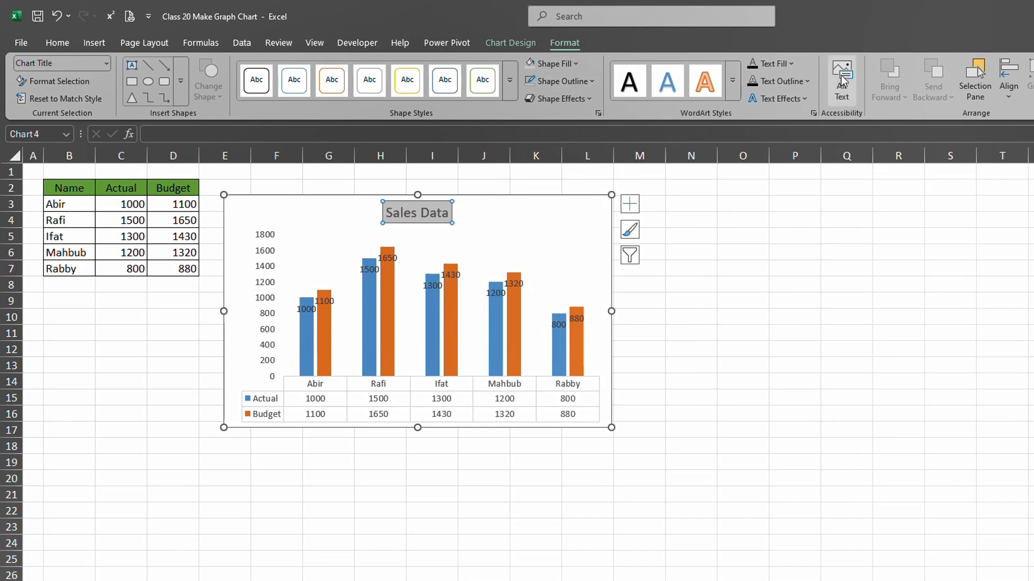
# Step: Make the chart title's text white, bold and italic
pyautogui.click(793, 65)
pyautogui.click(756, 152)
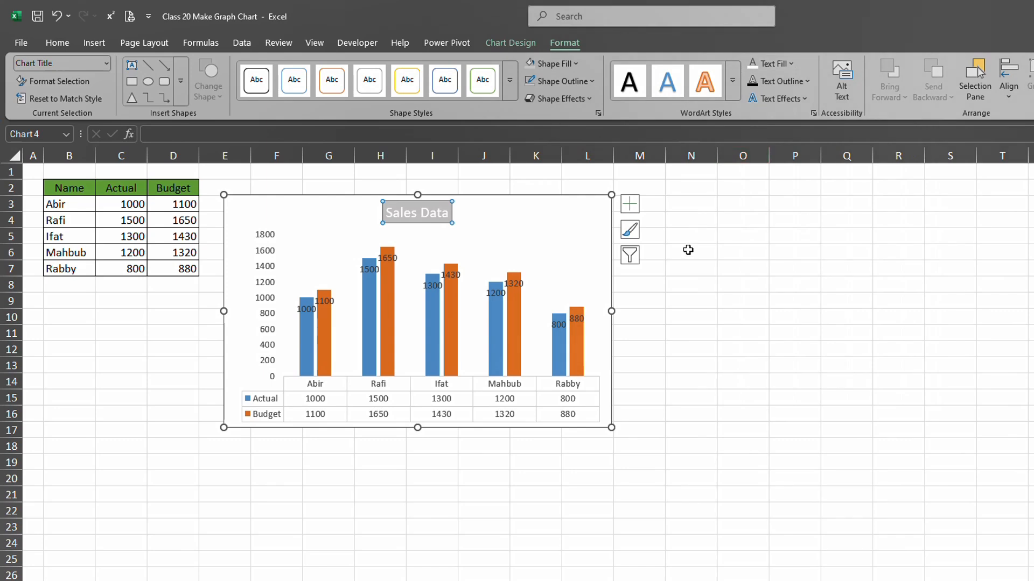
pyautogui.click(58, 43)
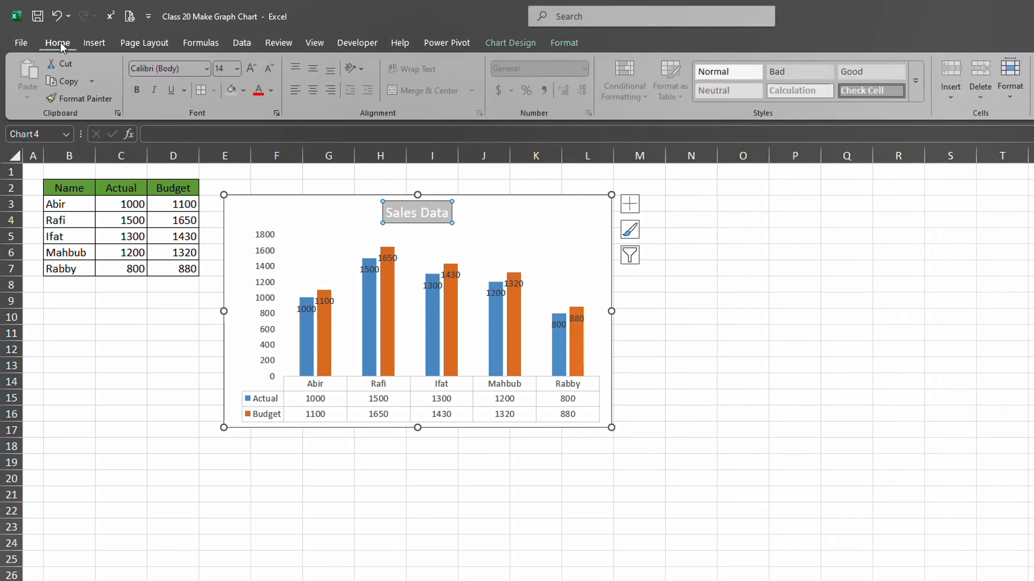
pyautogui.click(138, 89)
pyautogui.click(153, 89)
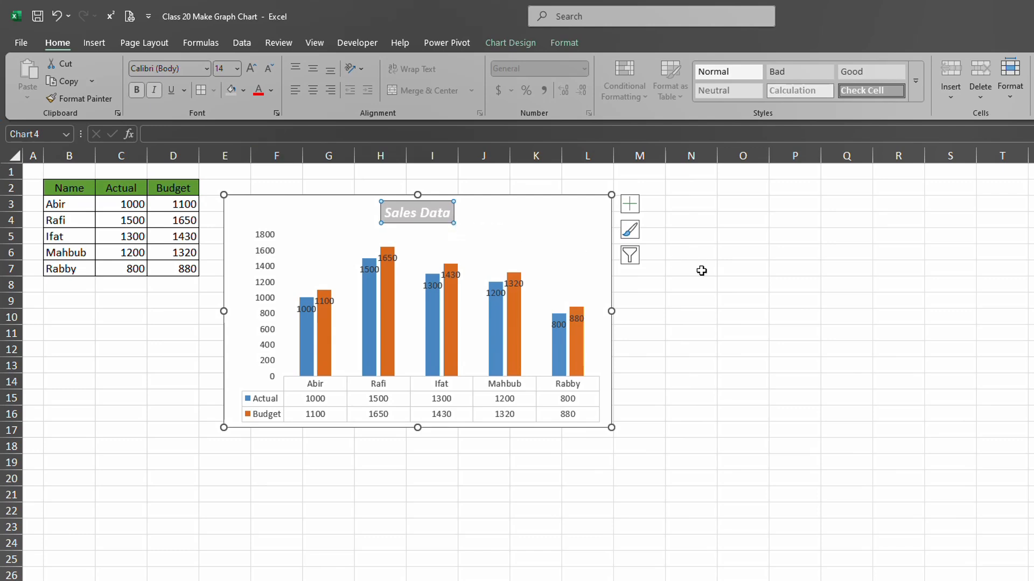
# Step: Set the text direction of the Actual series' data labels to Rotate all text 270°
pyautogui.click(305, 309)
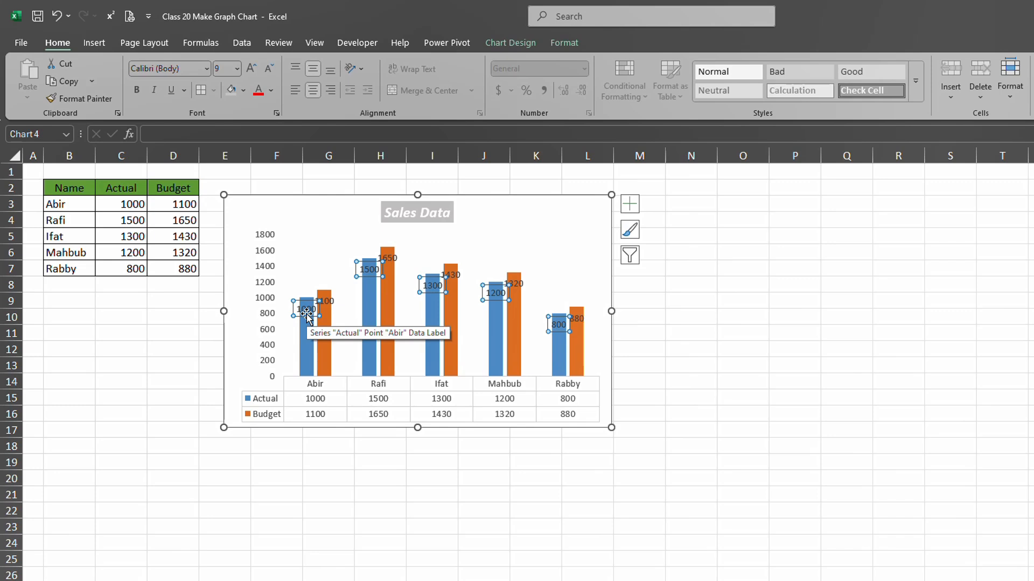
pyautogui.rightClick(306, 315)
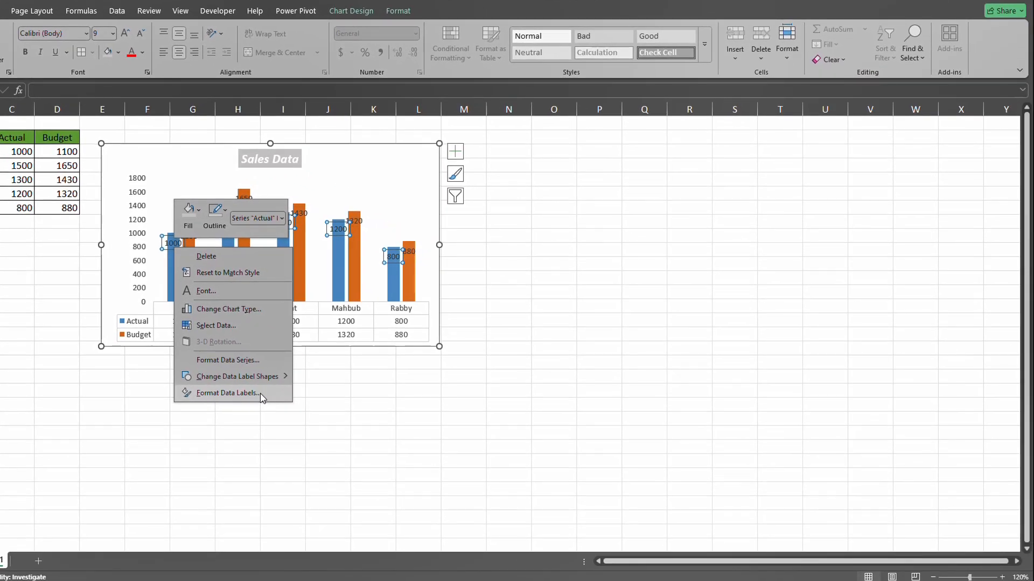
pyautogui.click(262, 397)
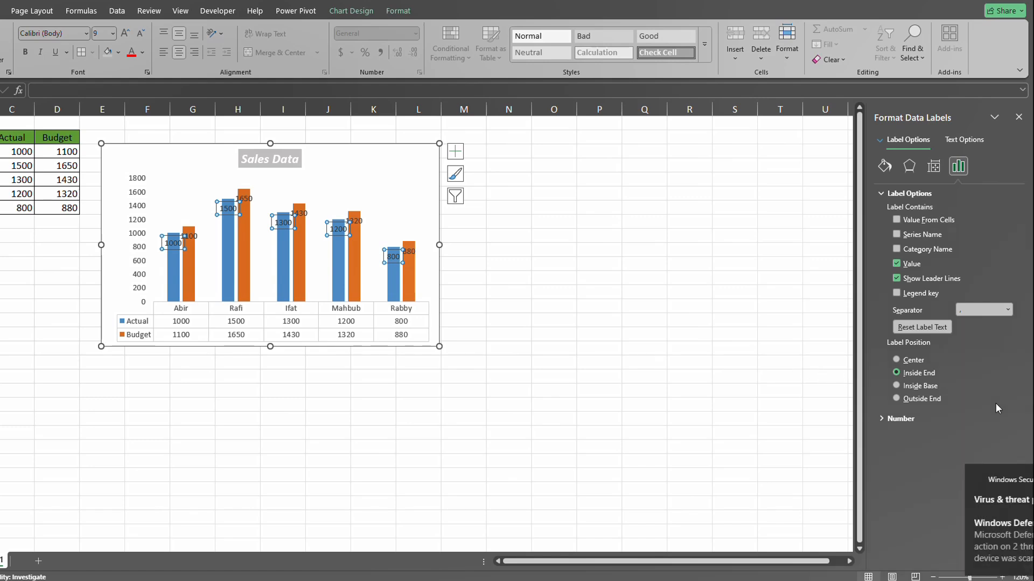
pyautogui.click(937, 174)
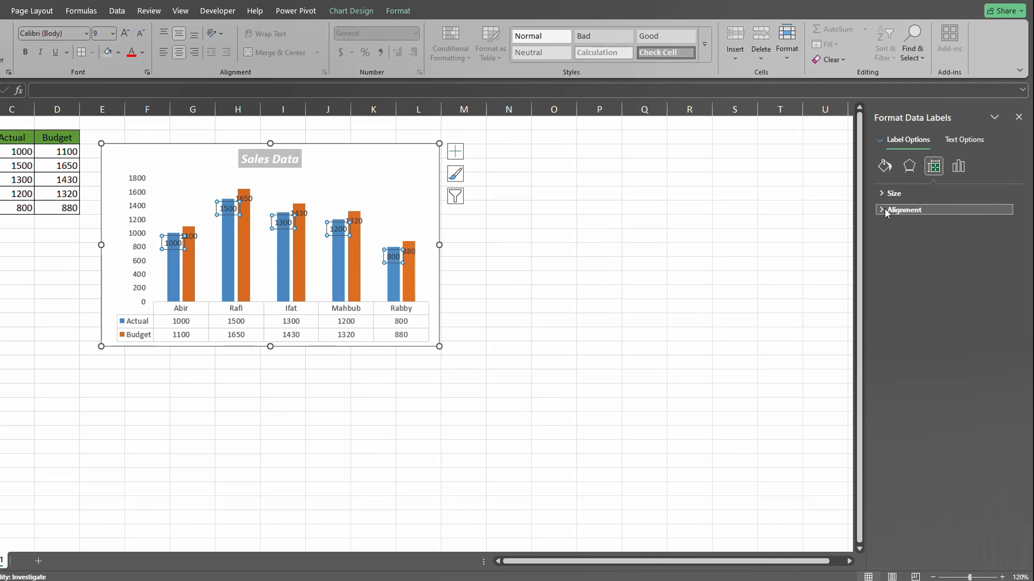
pyautogui.click(884, 210)
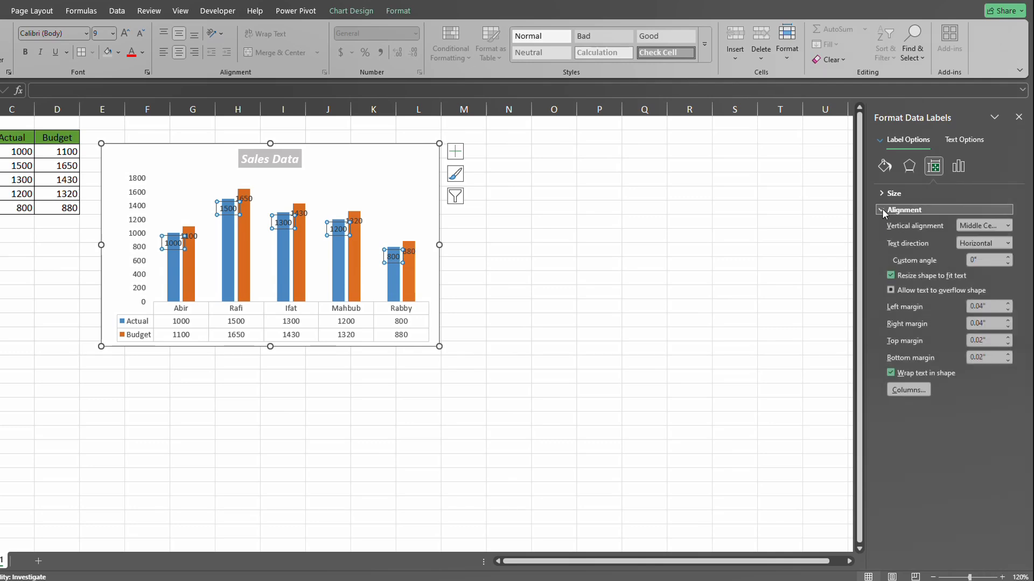
pyautogui.click(1008, 244)
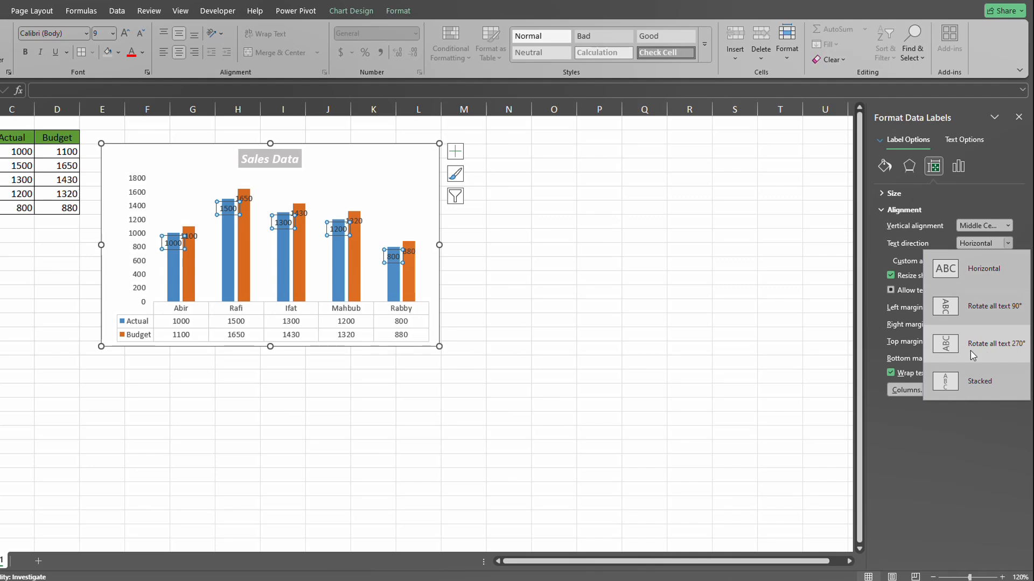
pyautogui.click(1007, 354)
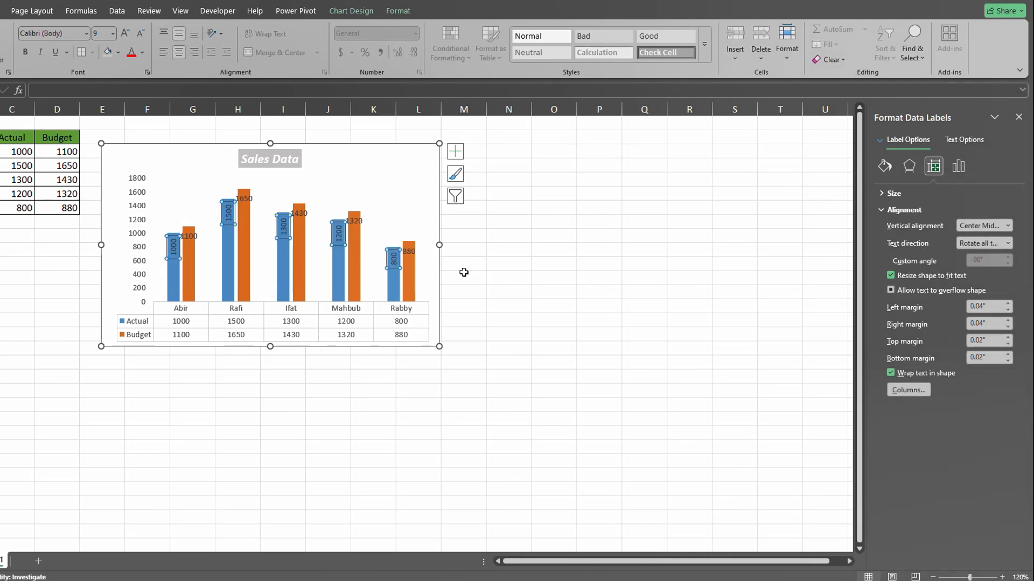
# Step: Set the text direction of the Budget series' data labels to Rotate all text 270°
pyautogui.click(411, 250)
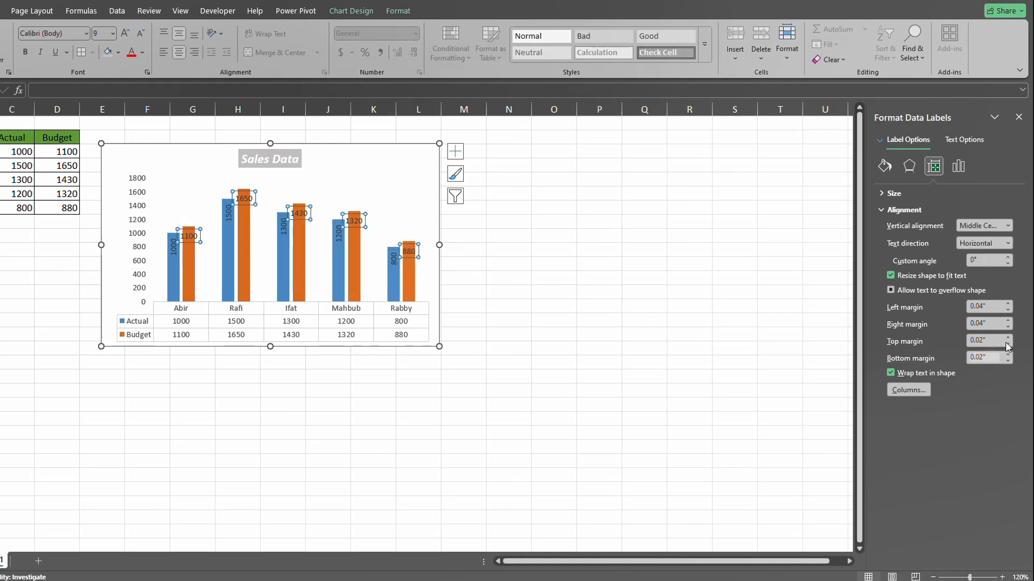
pyautogui.click(1008, 244)
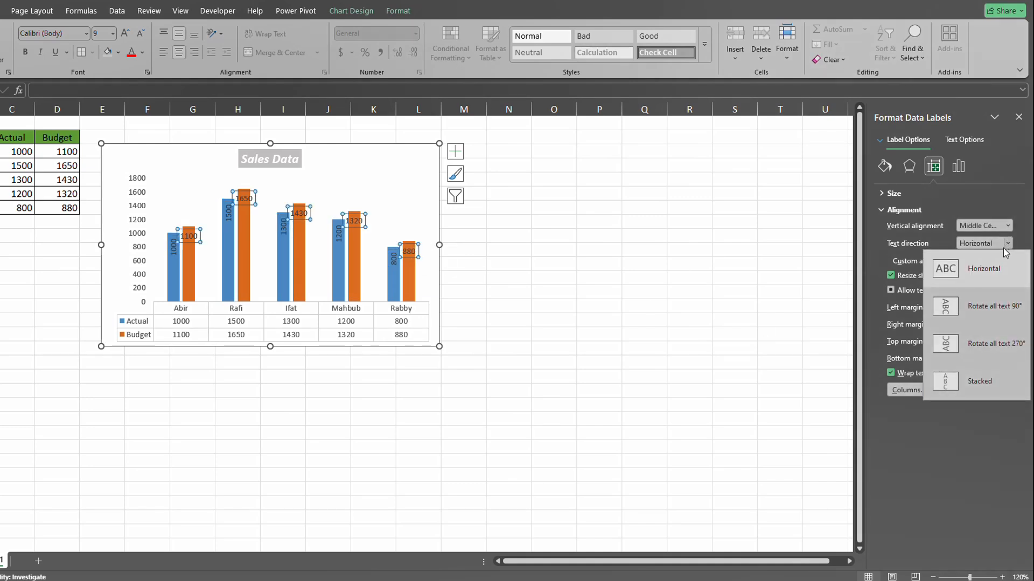
pyautogui.click(1009, 351)
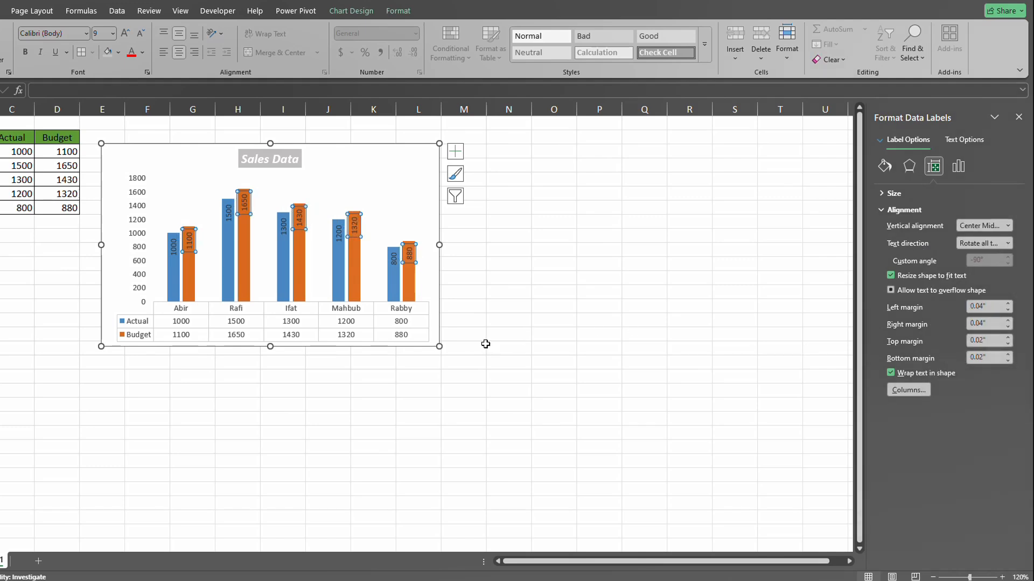
# Step: Set the font color of the Actual data labels to black and of the Budget data labels to white
pyautogui.click(173, 247)
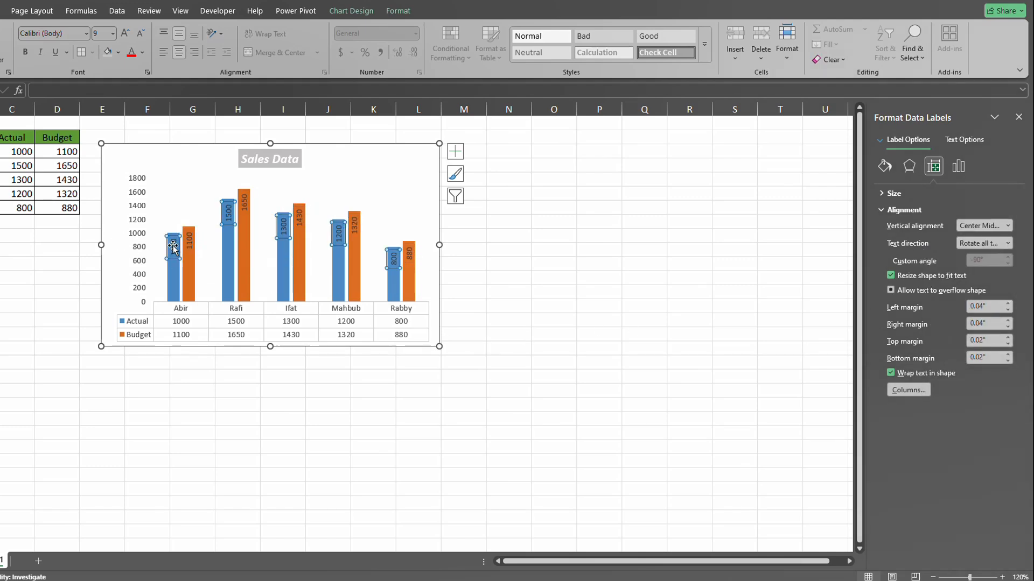
pyautogui.click(144, 54)
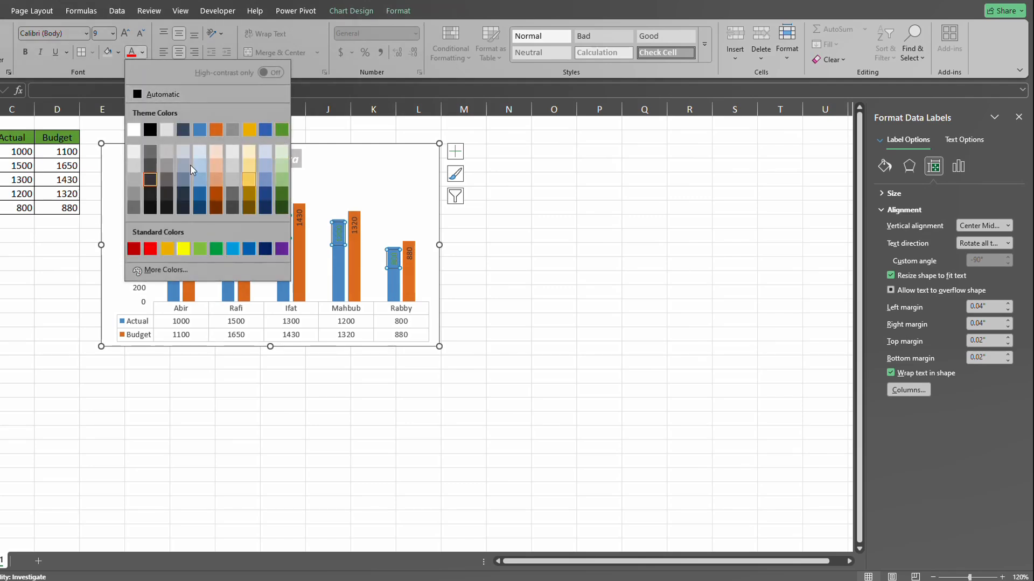
pyautogui.click(151, 131)
pyautogui.click(409, 253)
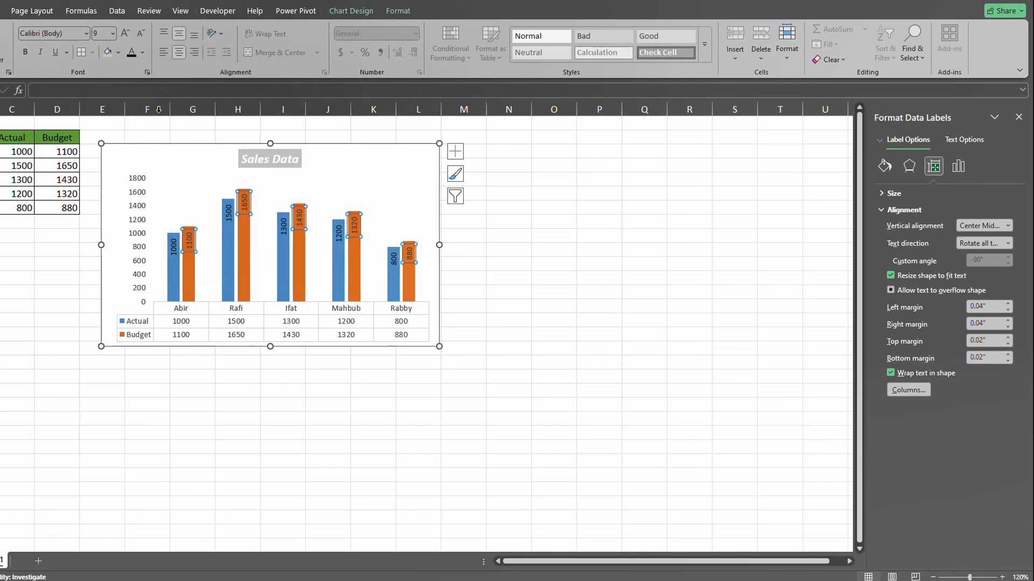
pyautogui.click(143, 53)
pyautogui.click(133, 131)
pyautogui.click(558, 388)
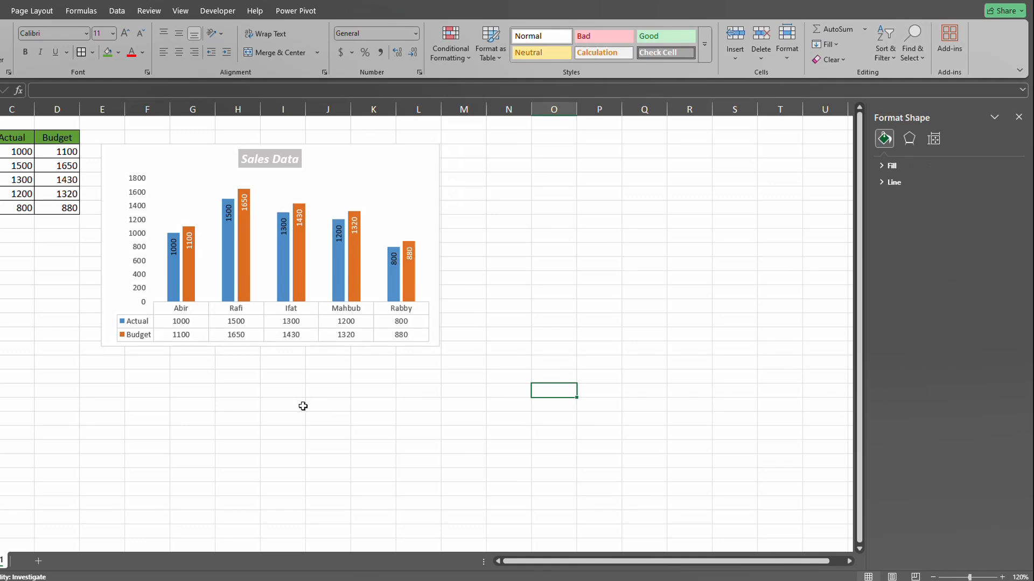
# Step: Widen the chart's columns by setting the gap width of the data series to 80%
pyautogui.click(173, 286)
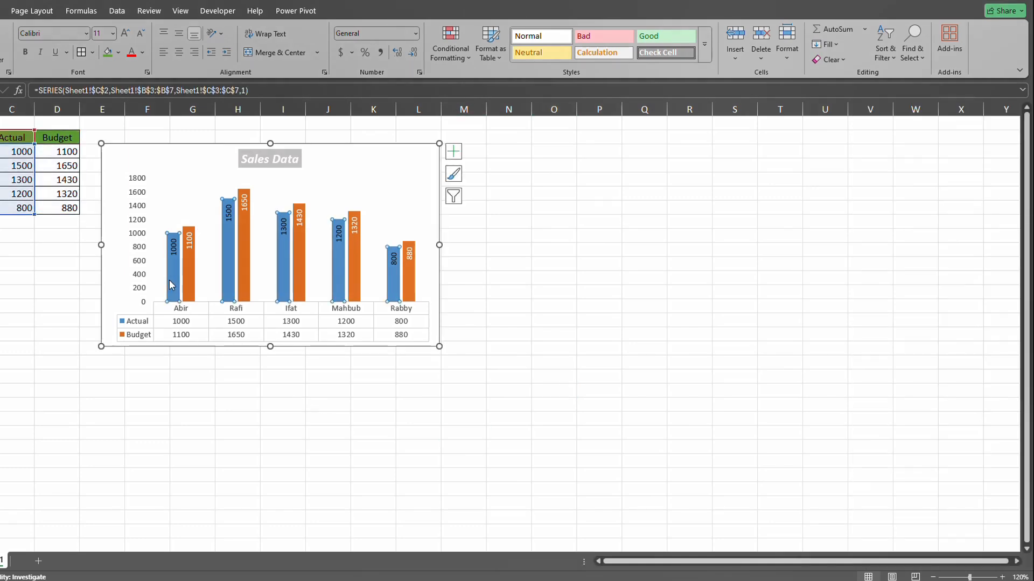
pyautogui.click(245, 272)
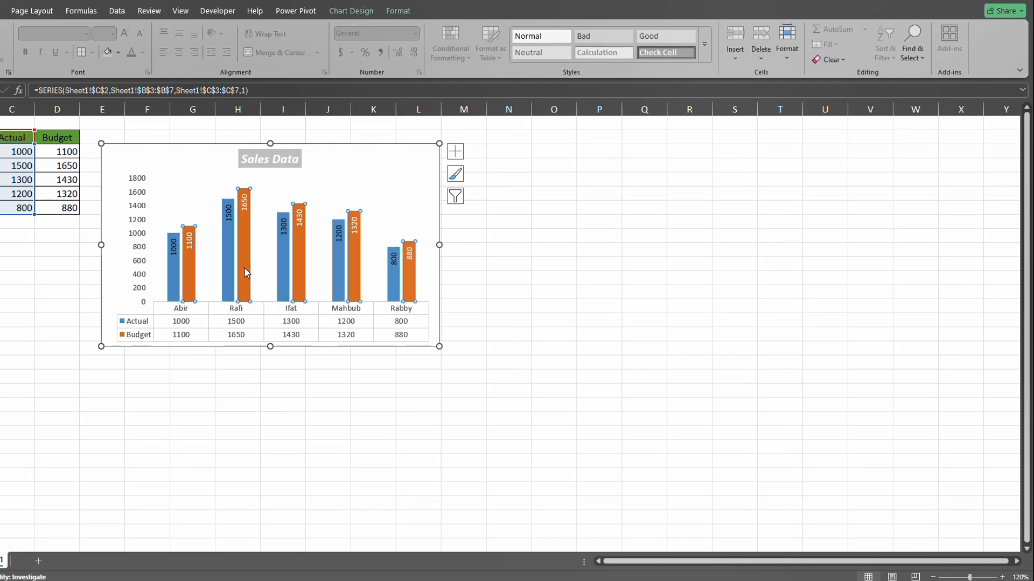
pyautogui.rightClick(244, 268)
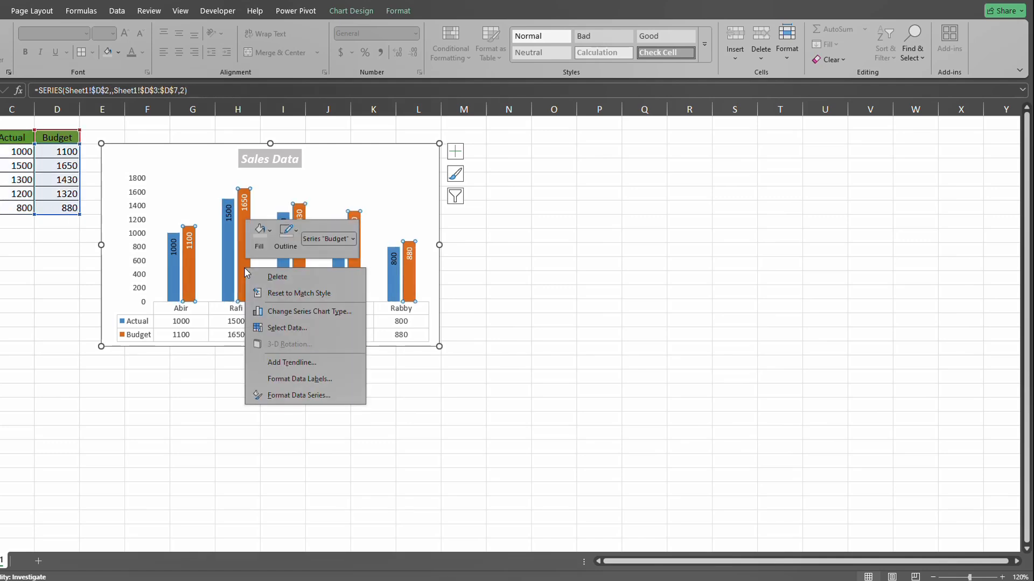
pyautogui.click(299, 396)
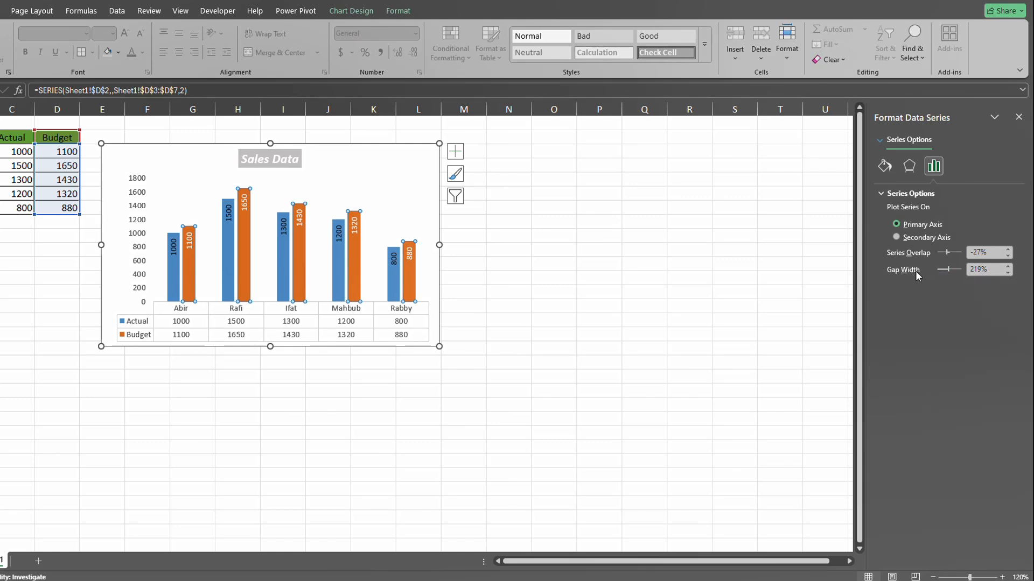
pyautogui.click(981, 272)
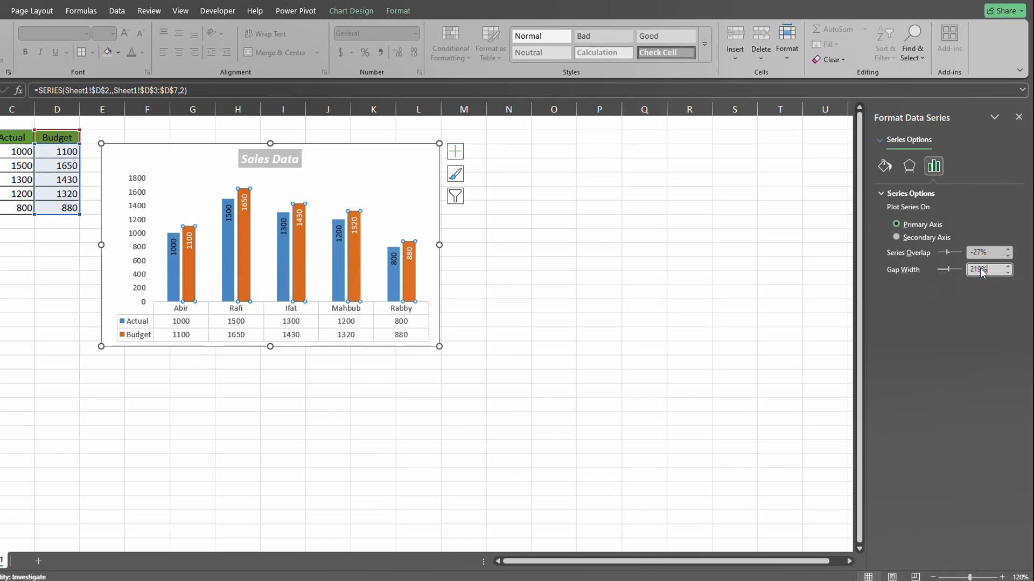
pyautogui.moveTo(980, 269); pyautogui.dragTo(947, 266)
pyautogui.write('50')
pyautogui.press('Return')
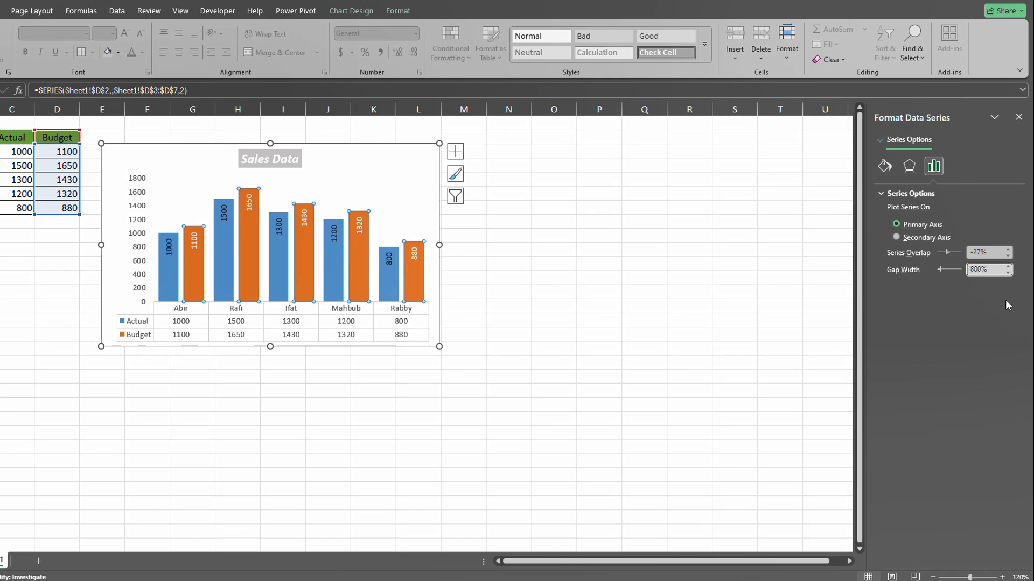
pyautogui.press('BackSpace')
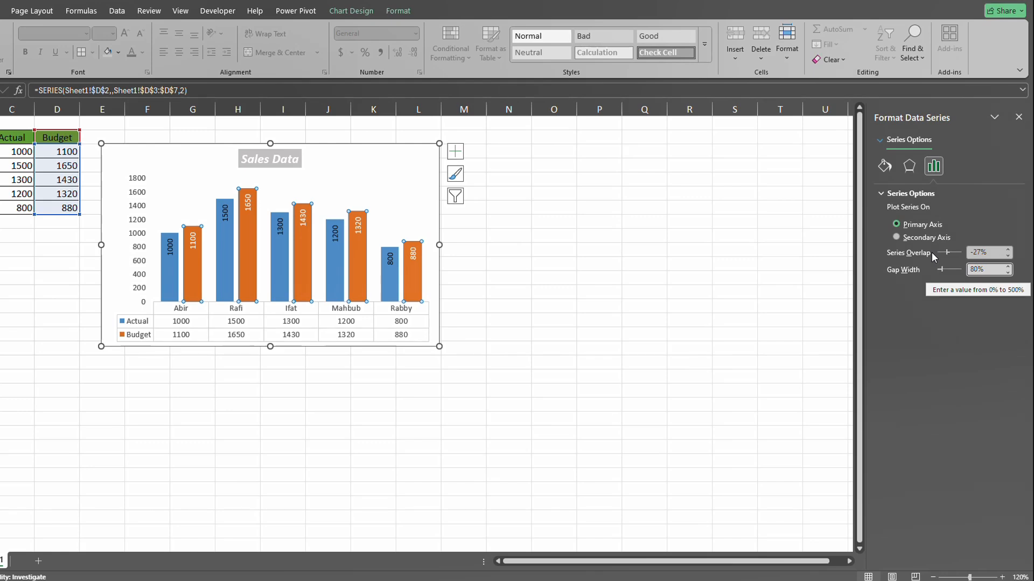
# Step: Try a series overlap of -20% for the columns and return it to -27%
pyautogui.click(1009, 250)
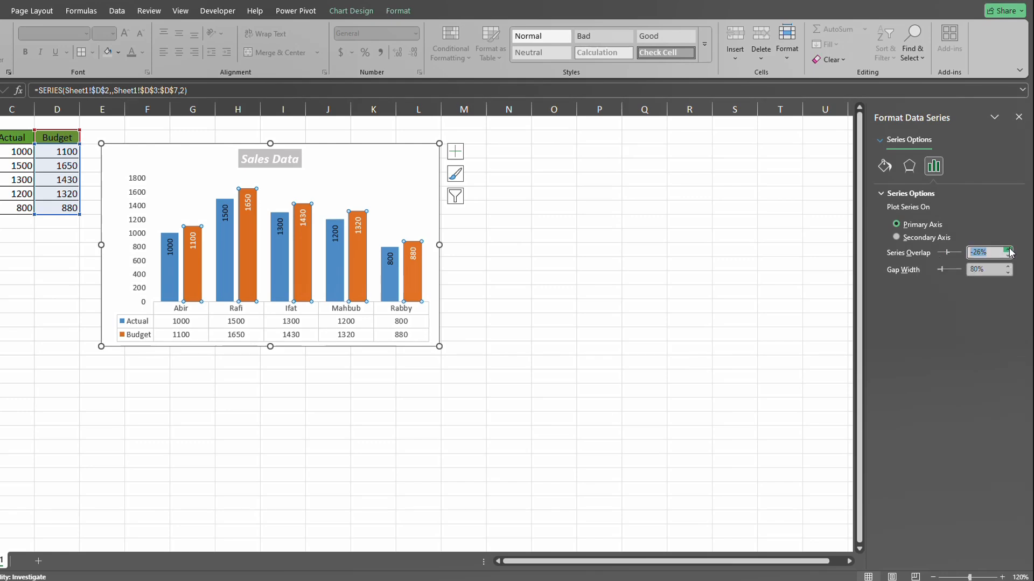
pyautogui.click(1009, 250)
pyautogui.click(1008, 250)
pyautogui.click(1009, 250)
pyautogui.click(1009, 250)
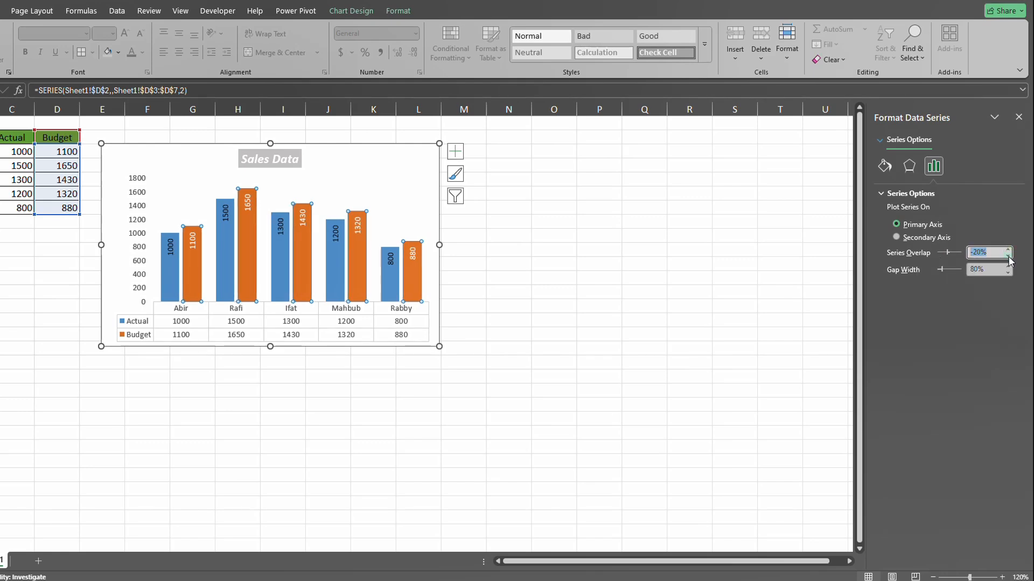
pyautogui.click(1009, 256)
pyautogui.click(1009, 256)
pyautogui.click(1008, 257)
pyautogui.click(1008, 256)
pyautogui.click(1009, 256)
pyautogui.click(1009, 256)
pyautogui.click(1008, 256)
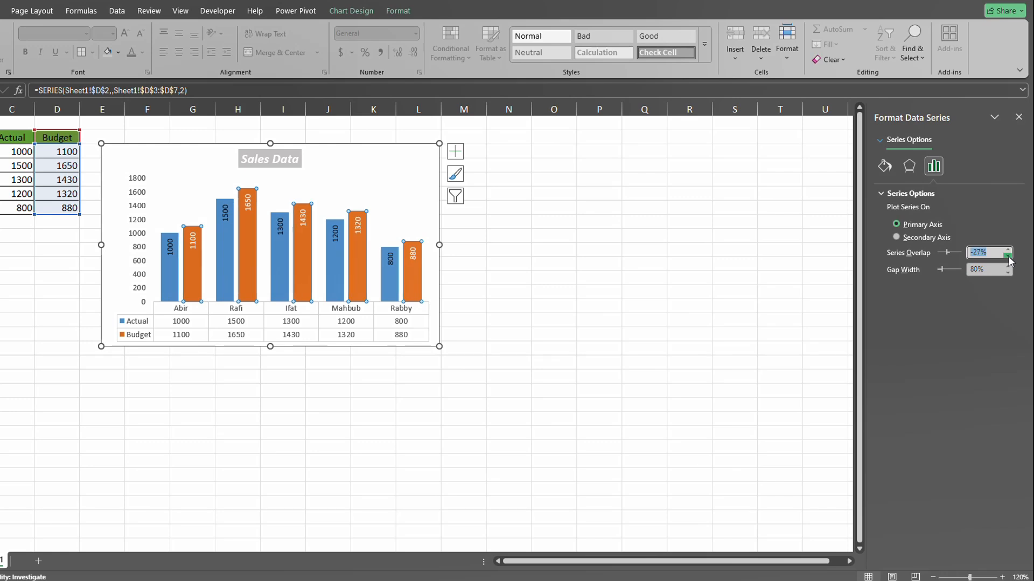
pyautogui.click(463, 361)
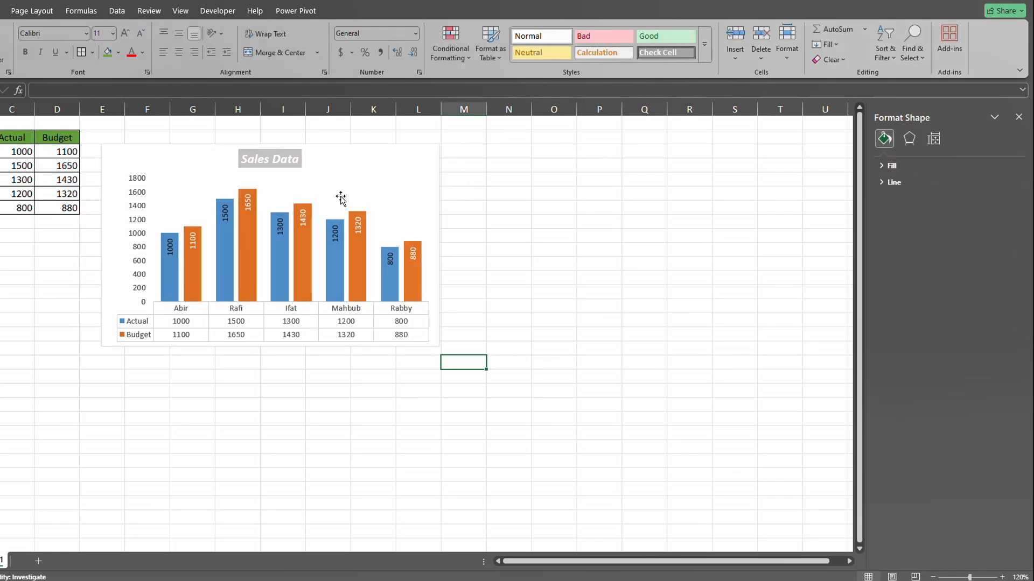
# Step: Change the font of the whole chart to Arial Rounded MT Bold and delete its vertical value axis
pyautogui.click(350, 145)
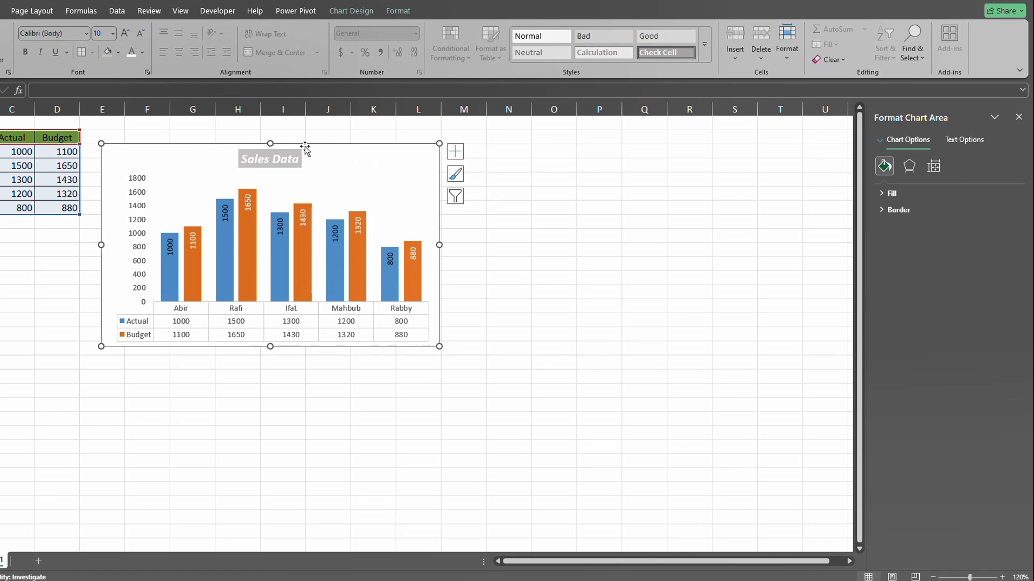
pyautogui.click(61, 33)
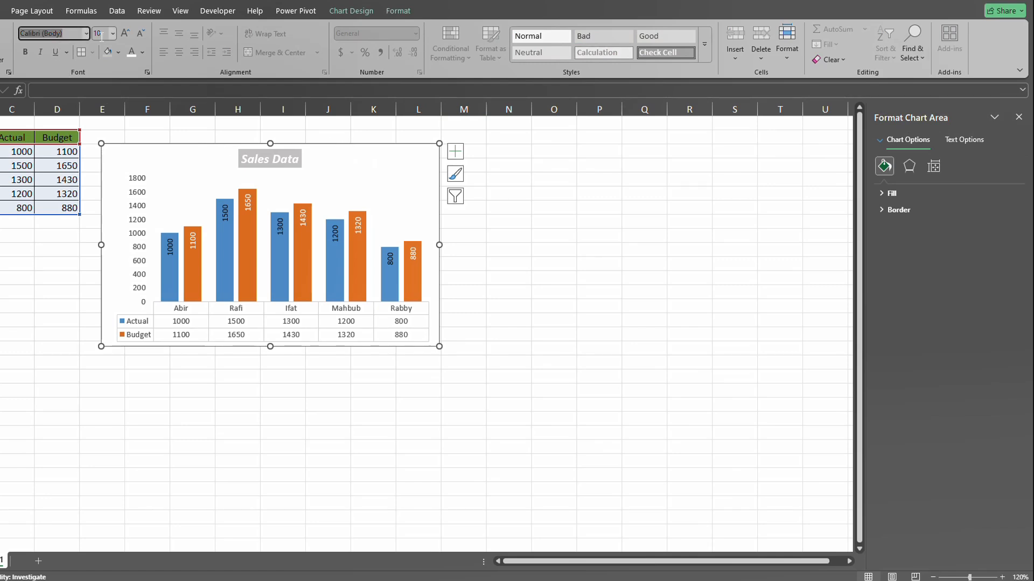
pyautogui.click(86, 32)
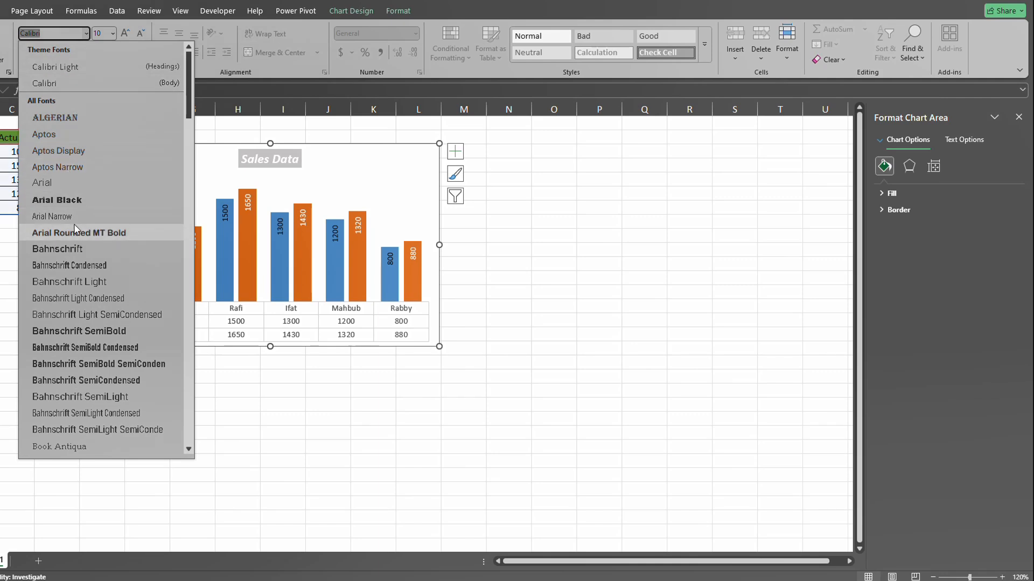
pyautogui.click(75, 237)
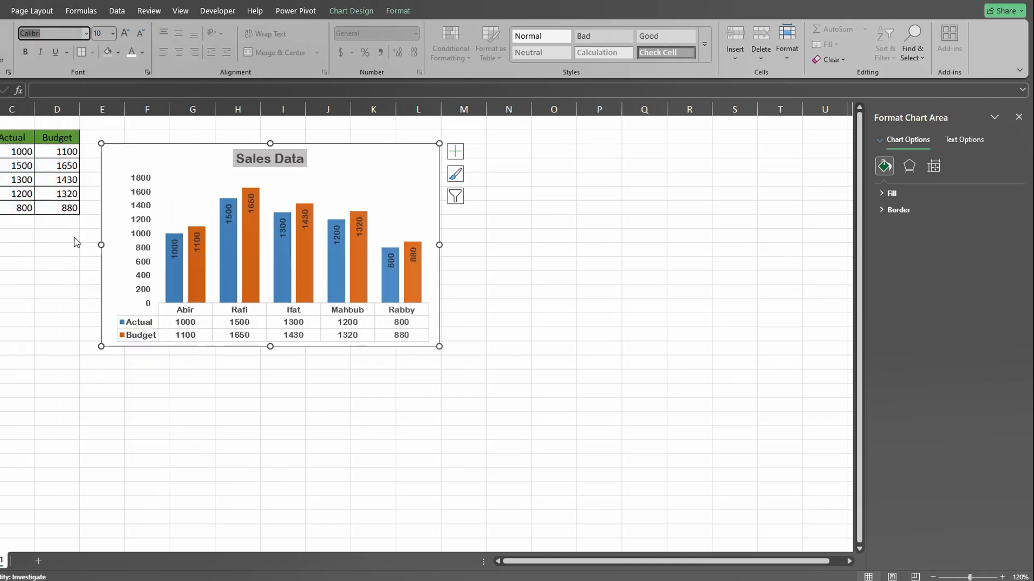
pyautogui.click(147, 234)
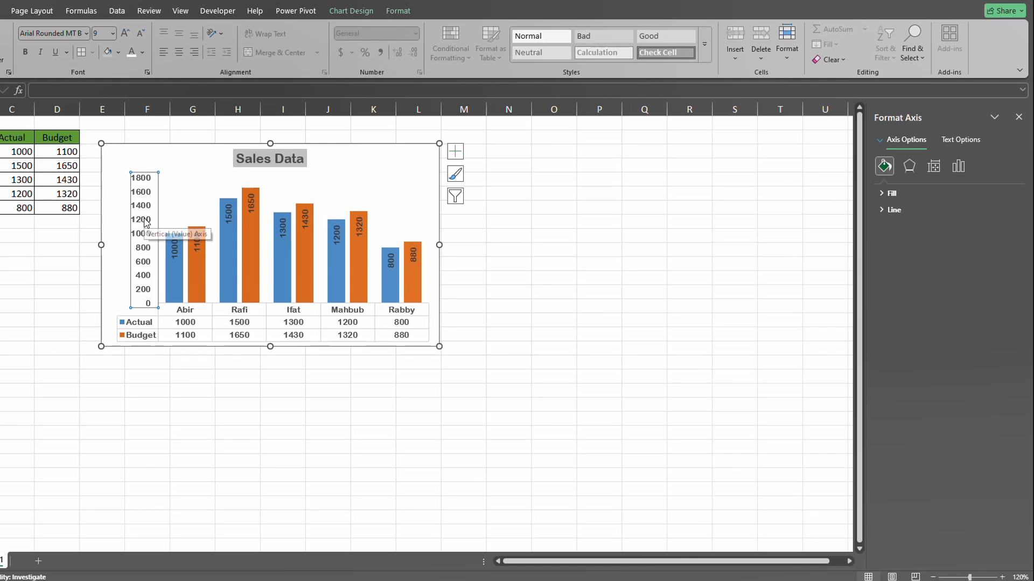
pyautogui.press('Delete')
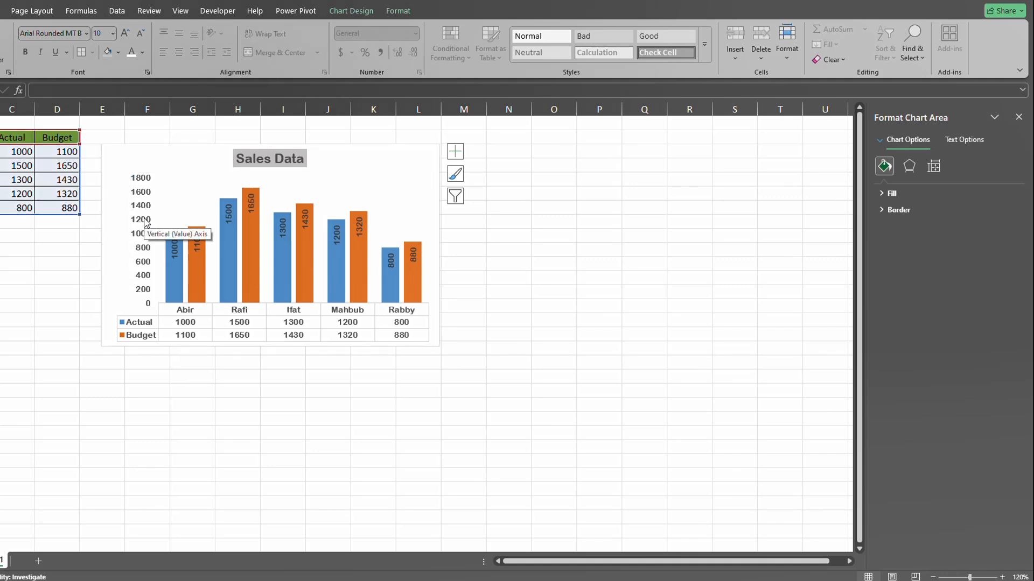
# Step: Remove the data table from the chart and move the chart slightly up and to the right on the sheet
pyautogui.click(199, 335)
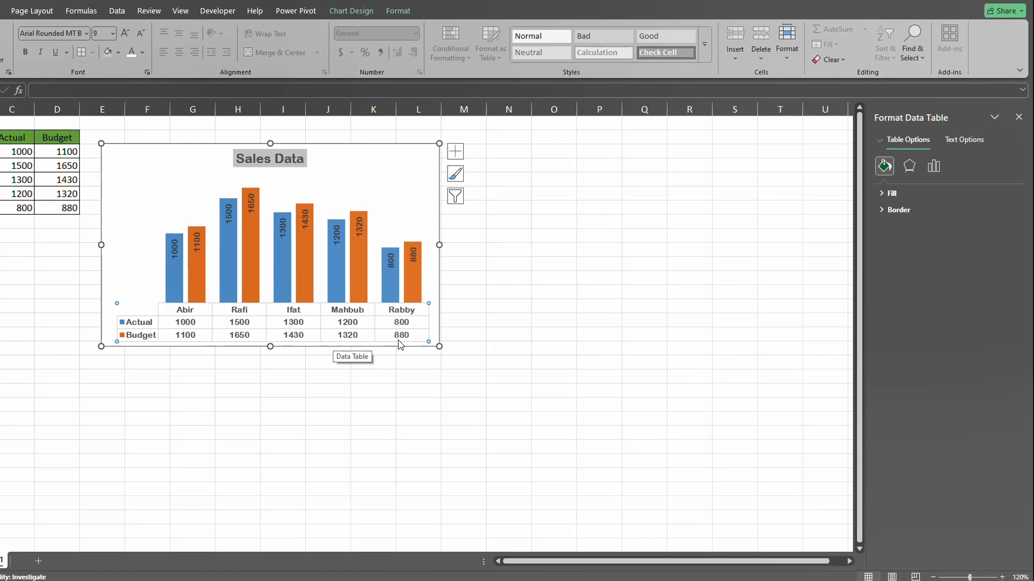
pyautogui.click(455, 151)
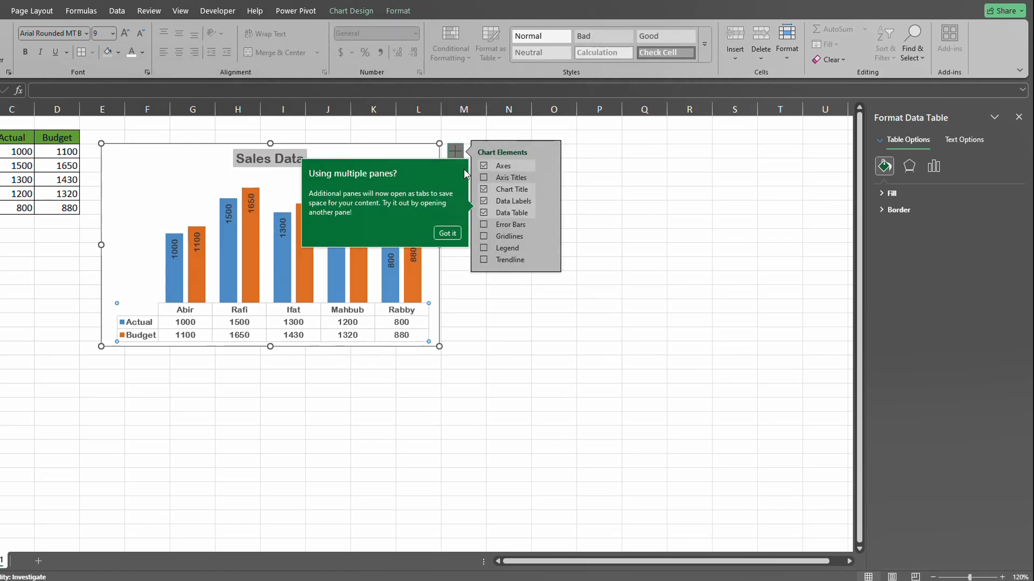
pyautogui.click(484, 213)
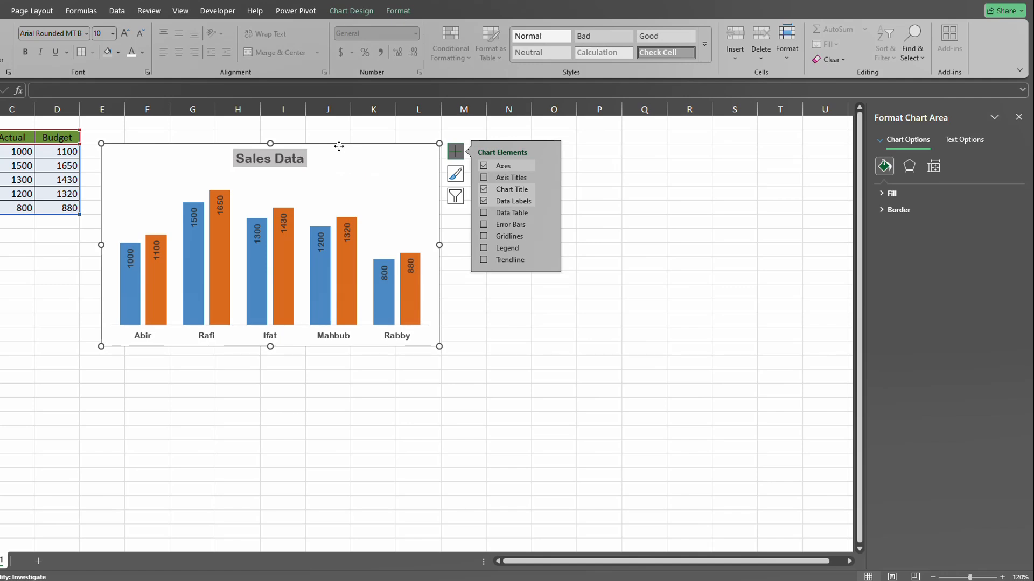
pyautogui.moveTo(338, 147); pyautogui.dragTo(369, 135)
pyautogui.press('Escape')
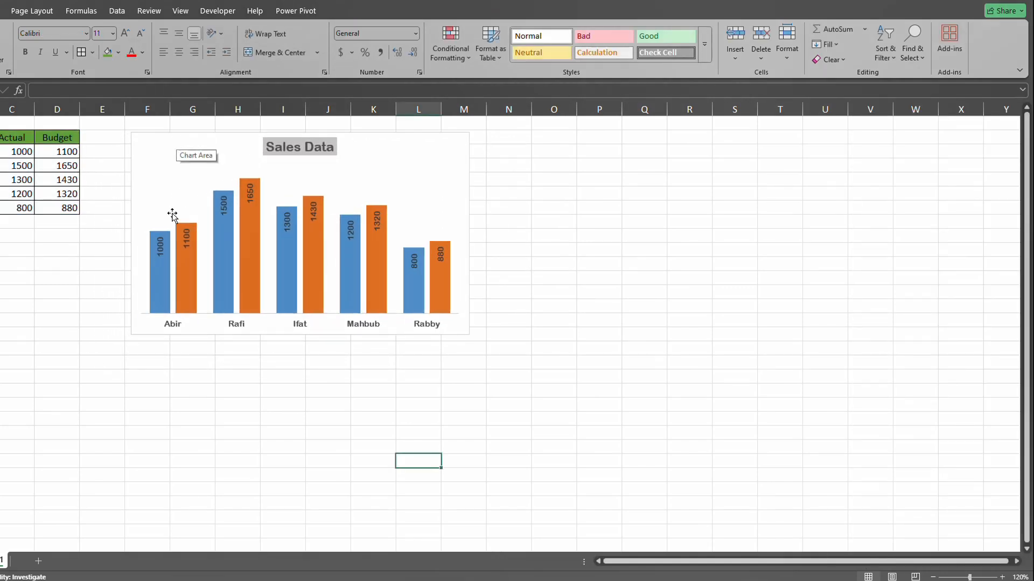
# Step: Preview shape fill colors, such as light green, on the Budget series' columns
pyautogui.click(158, 281)
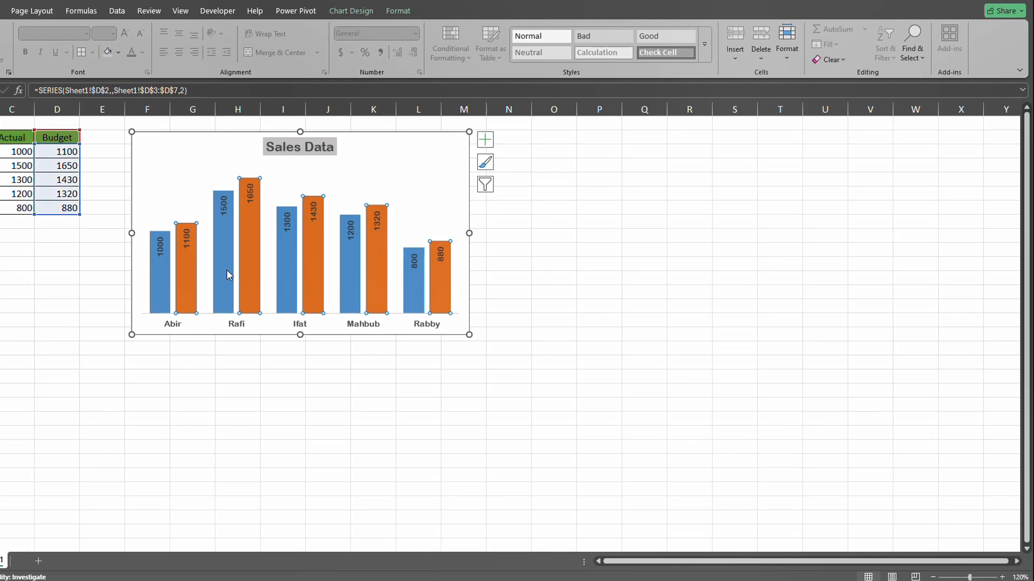
pyautogui.click(305, 266)
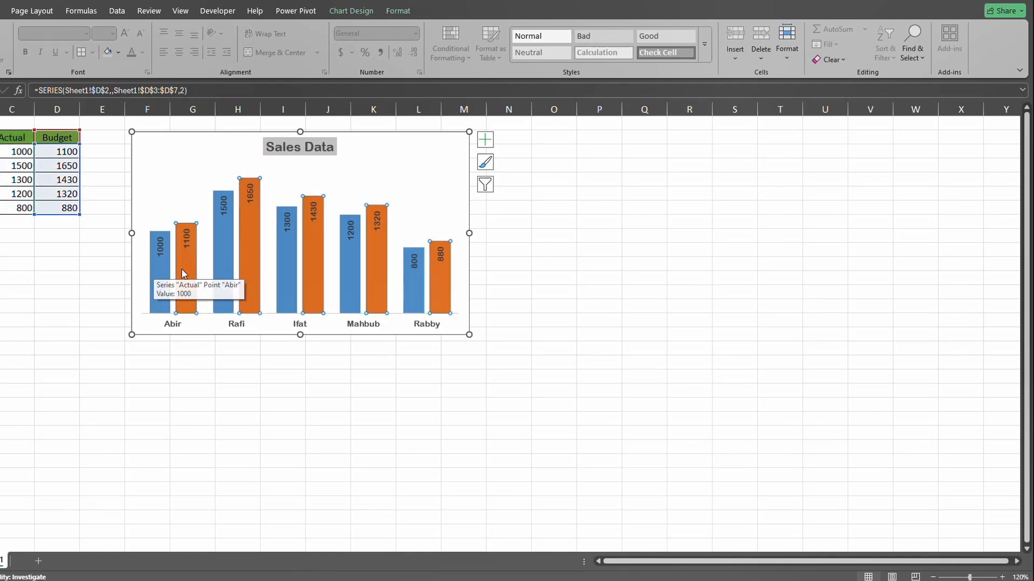
pyautogui.moveTo(188, 273)
pyautogui.click(400, 12)
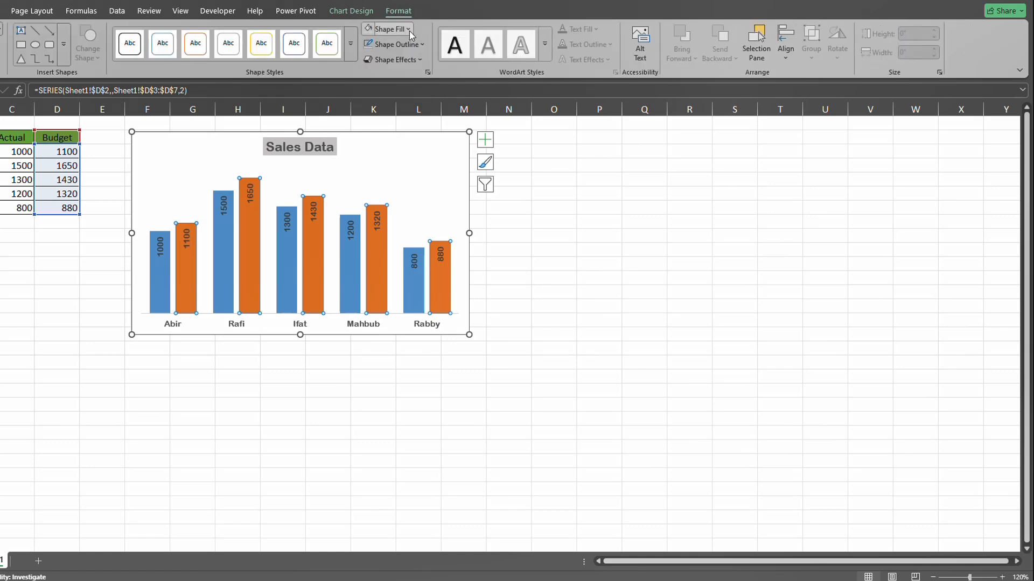
pyautogui.click(409, 30)
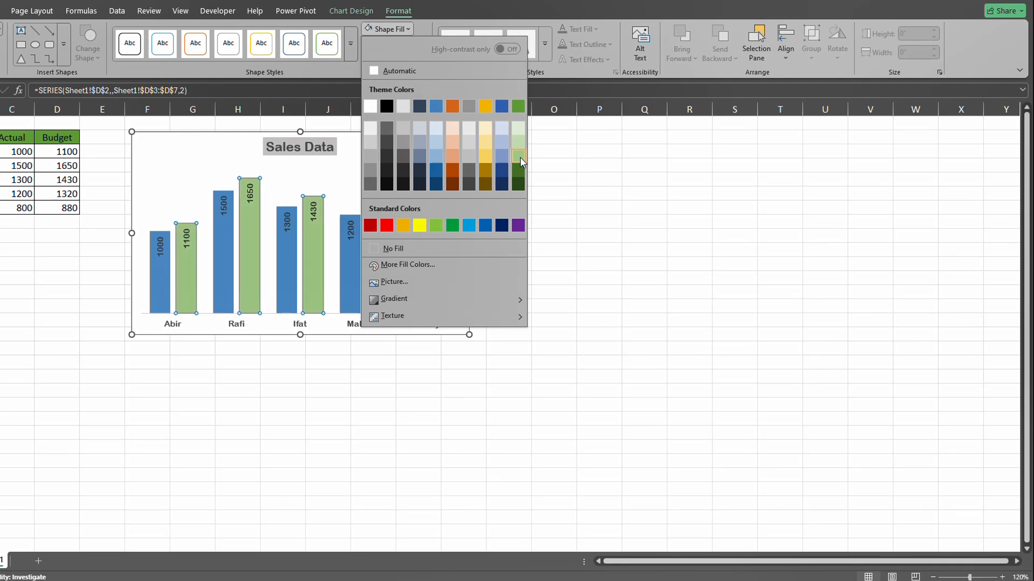
pyautogui.click(259, 366)
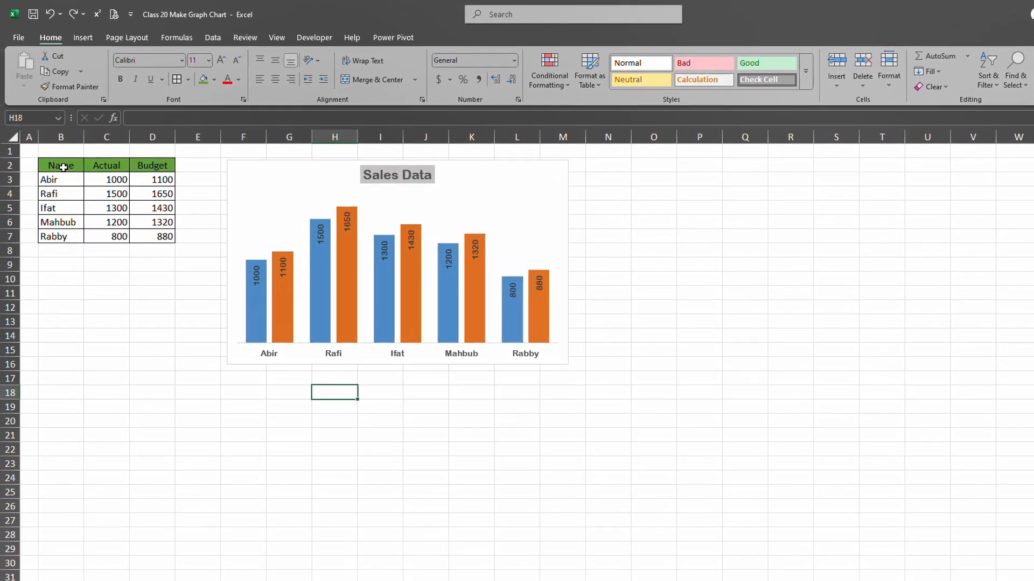
# Step: Insert a 2-D line chart with markers from the table B2:D7 and place it to the right of the column chart
pyautogui.moveTo(63, 168); pyautogui.dragTo(150, 231)
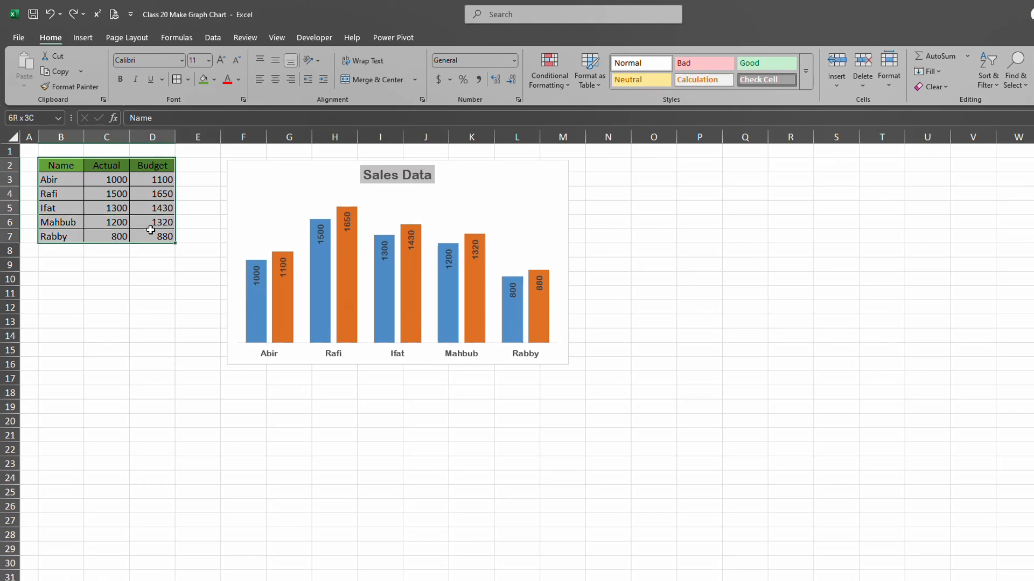
pyautogui.click(83, 37)
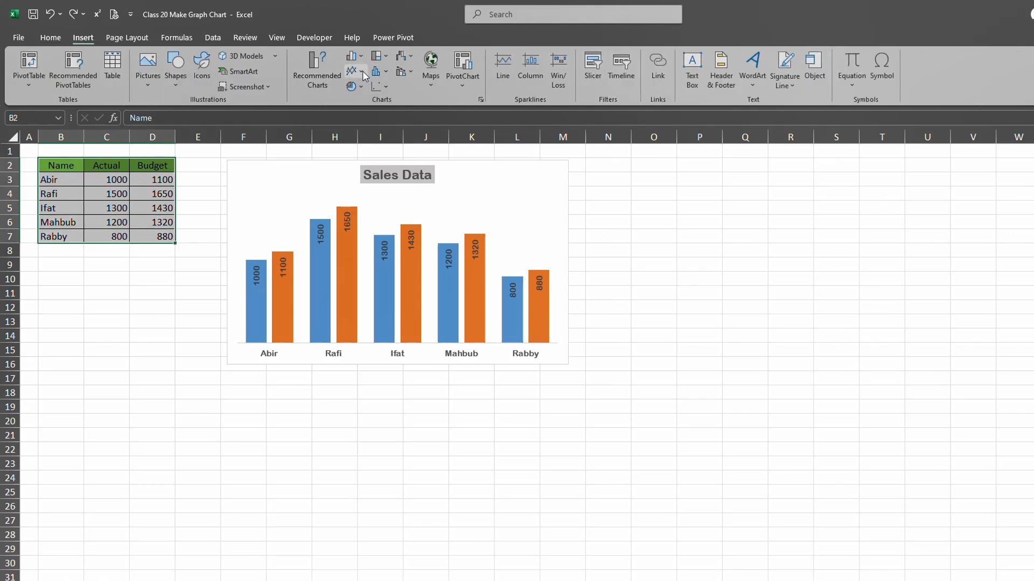
pyautogui.click(363, 71)
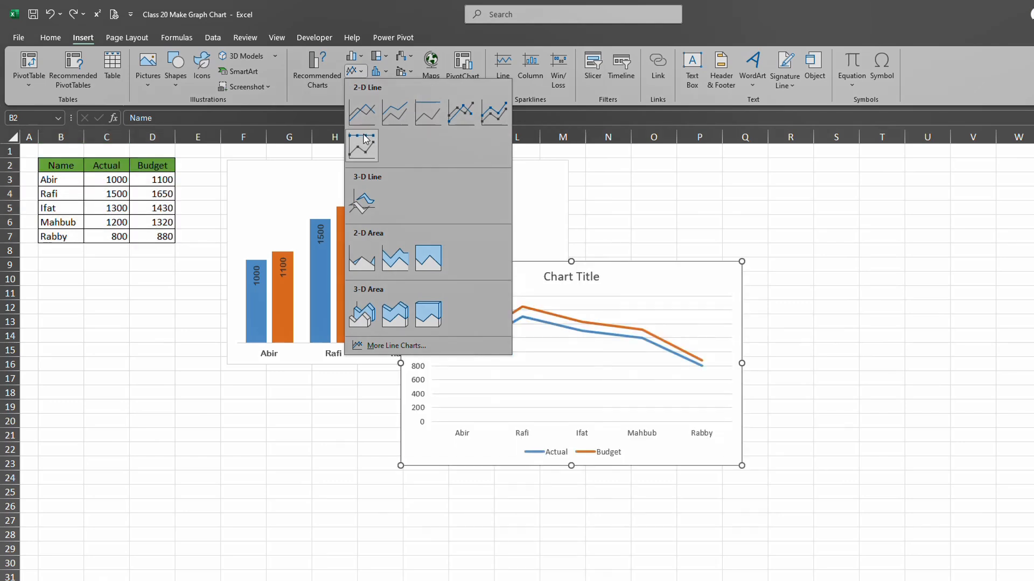
pyautogui.click(460, 121)
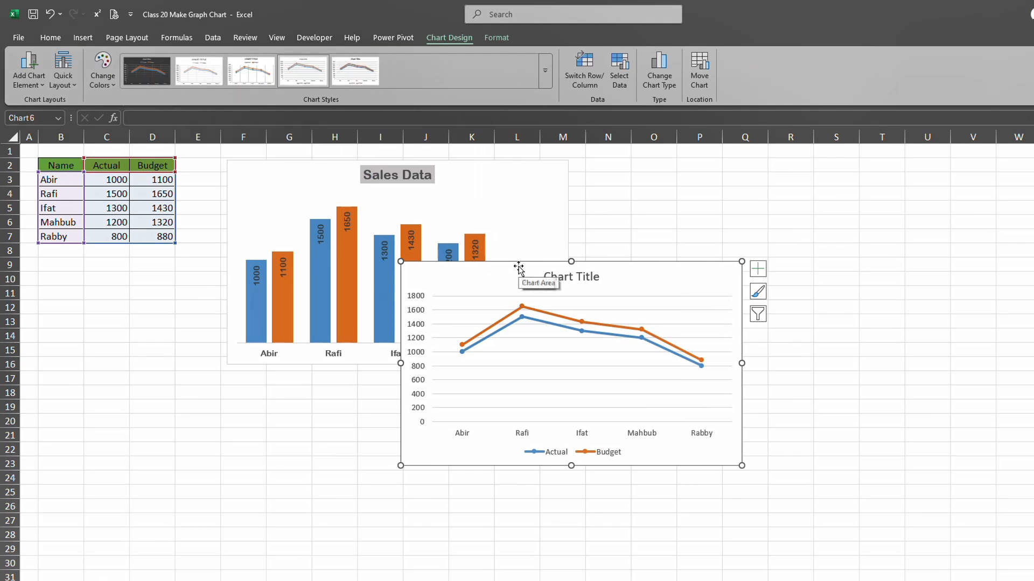
pyautogui.moveTo(518, 268); pyautogui.dragTo(341, 373)
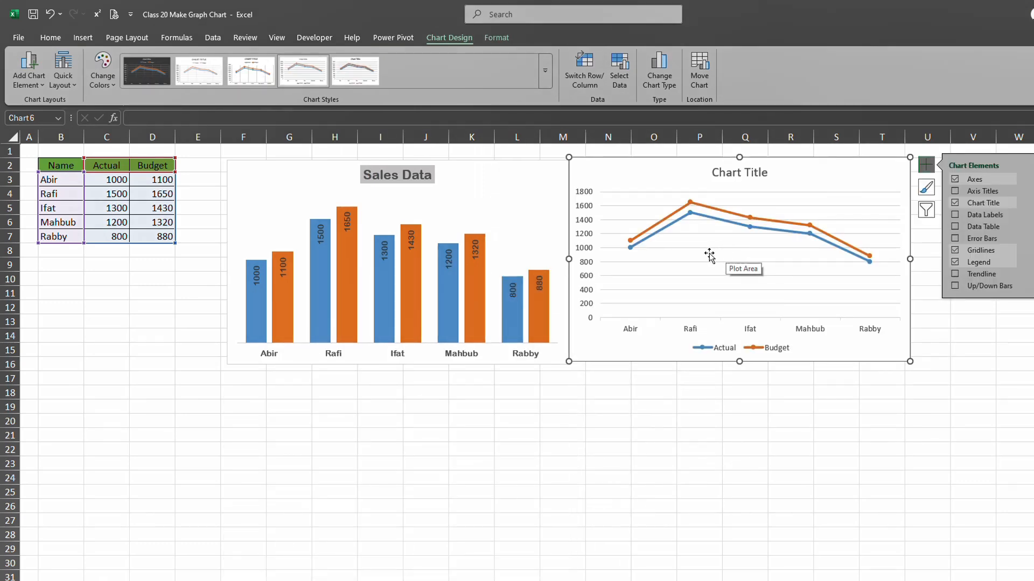
# Step: Format the Actual series in the line chart with a solid green, smoothed line
pyautogui.click(694, 216)
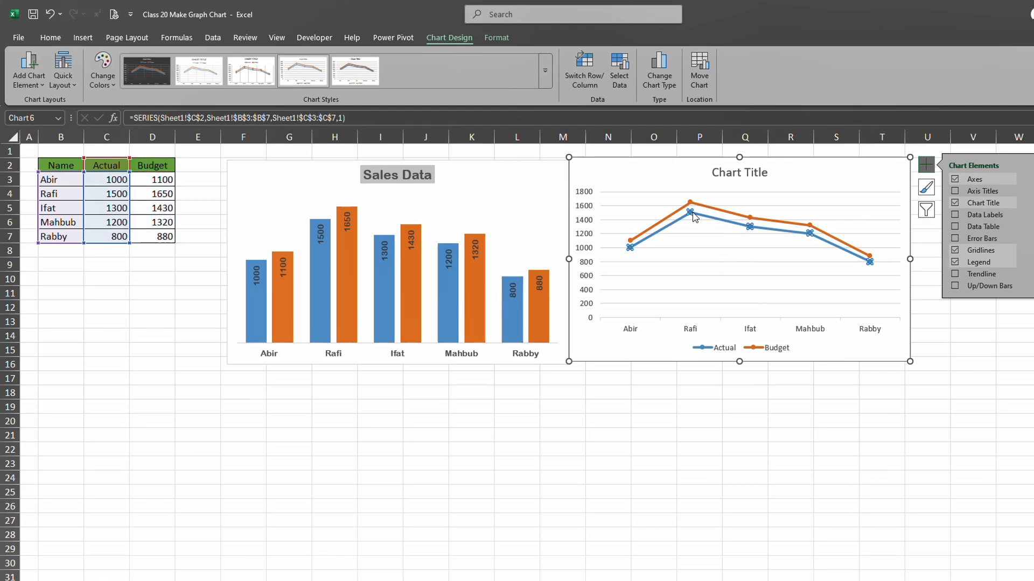
pyautogui.rightClick(694, 214)
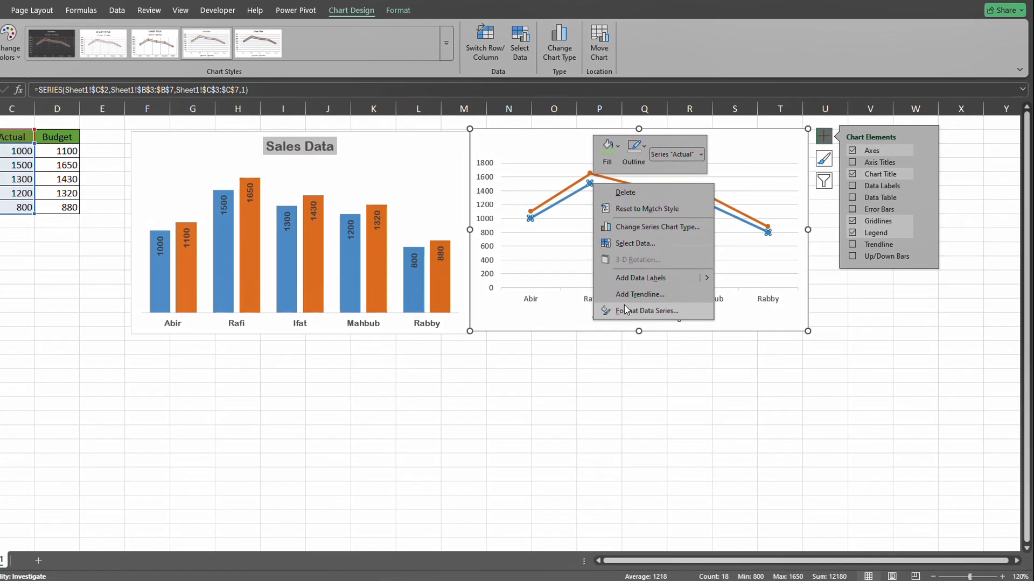
pyautogui.click(646, 311)
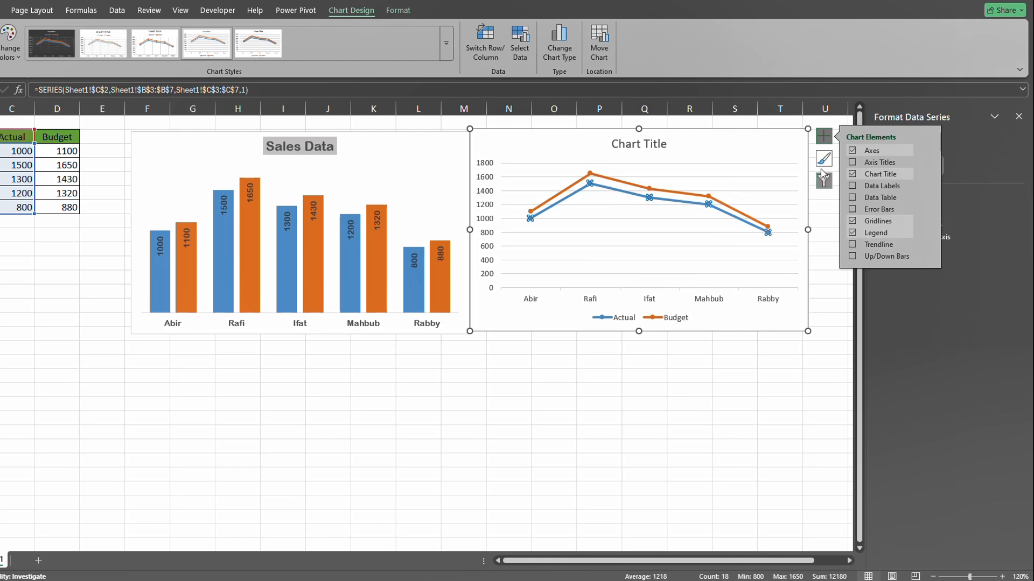
pyautogui.click(825, 141)
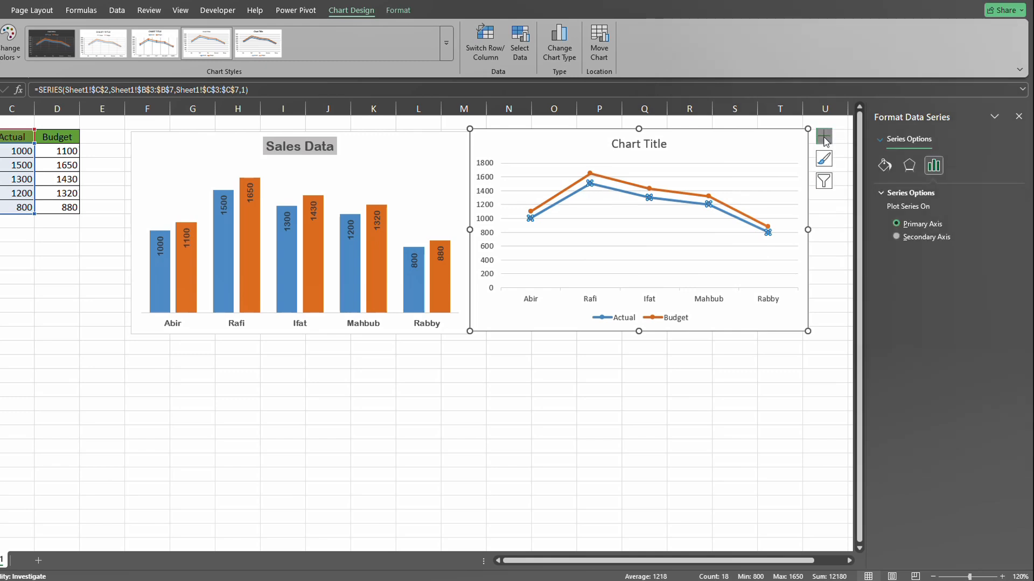
pyautogui.click(885, 167)
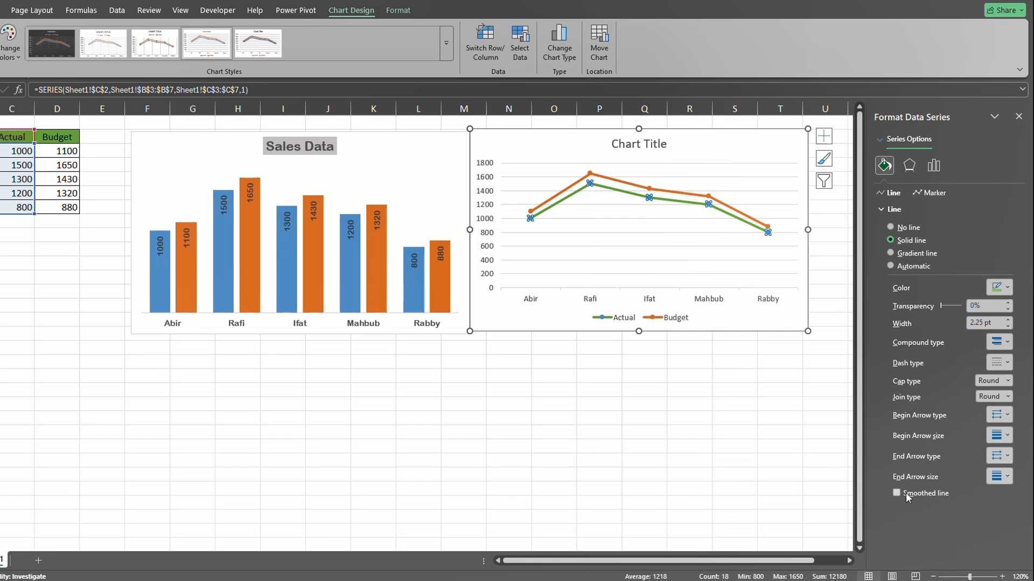
pyautogui.click(896, 493)
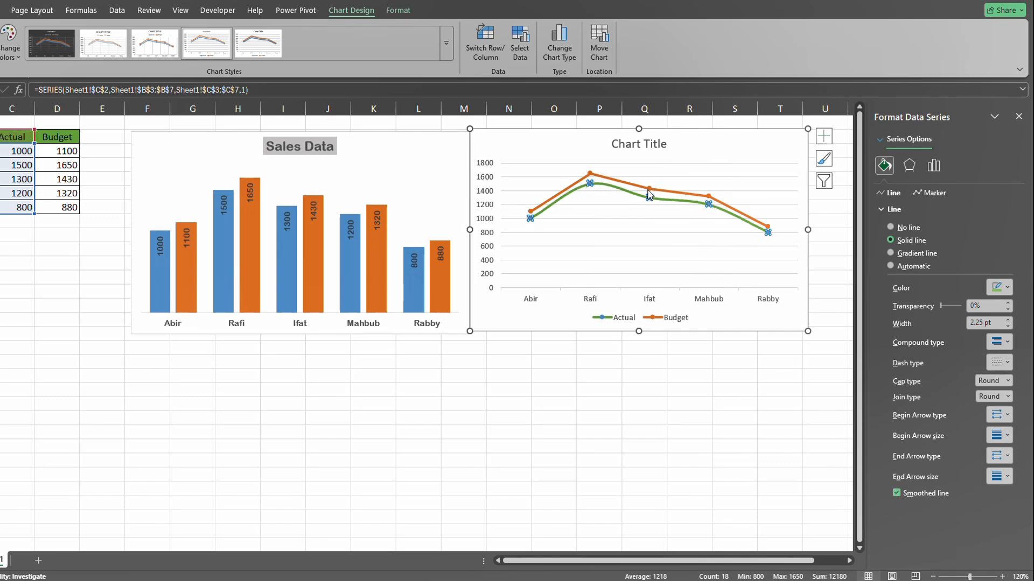
pyautogui.moveTo(649, 194)
pyautogui.click(663, 448)
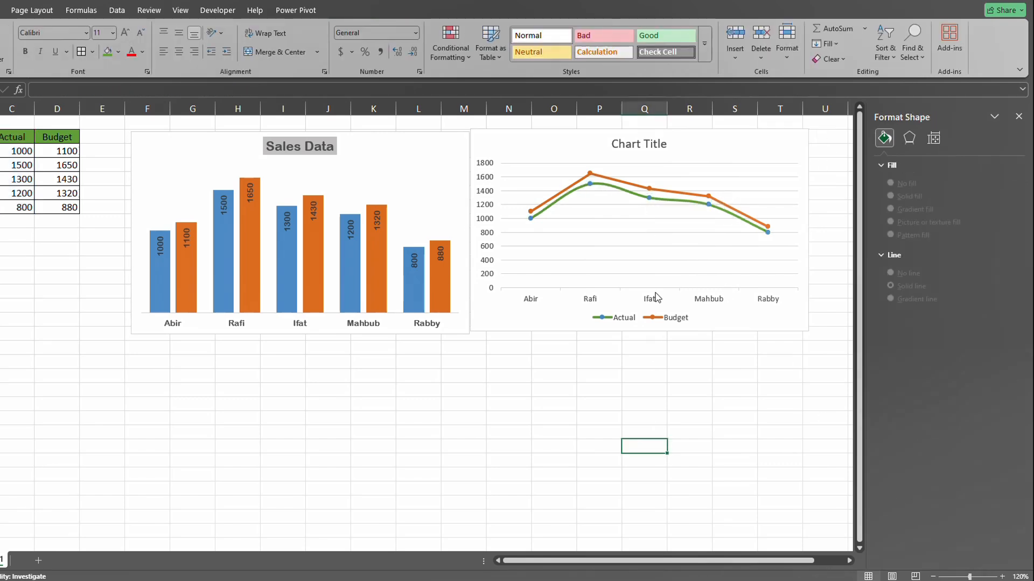
# Step: Turn on the smoothed line for the Budget series in the line chart
pyautogui.click(612, 183)
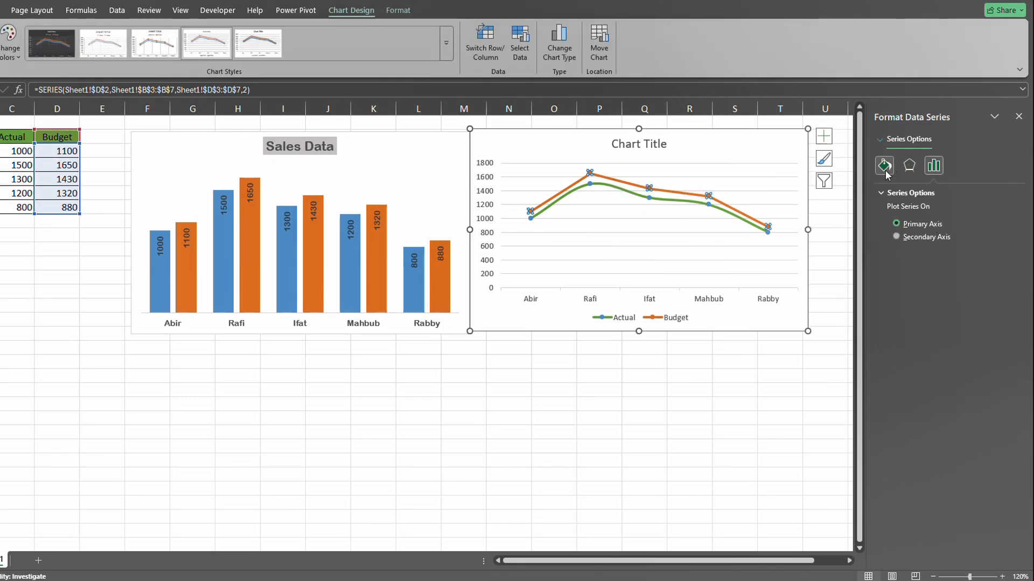
pyautogui.click(886, 171)
pyautogui.click(921, 495)
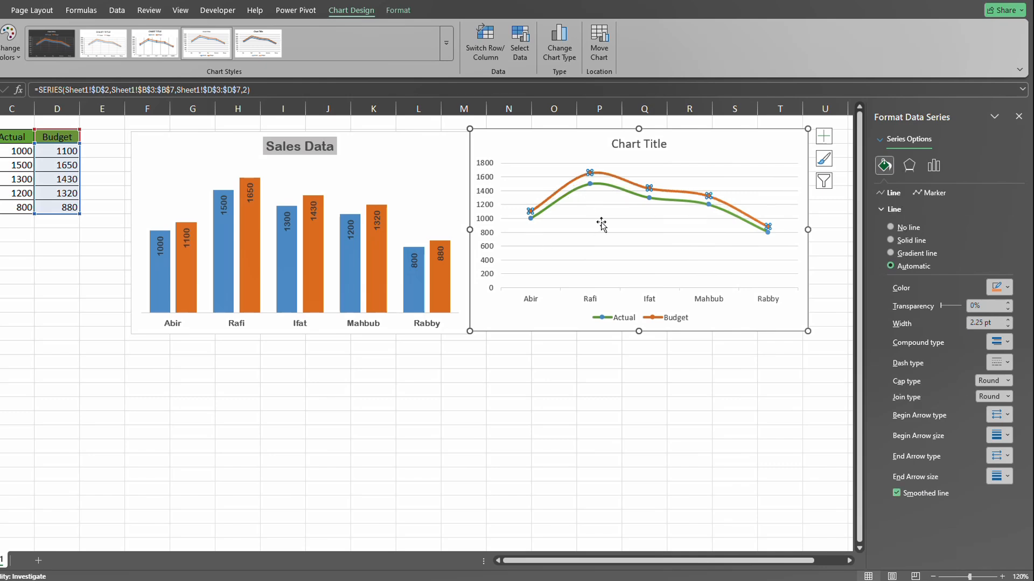
# Step: Set both the Budget and the Actual series to No line so only their markers are drawn
pyautogui.click(905, 231)
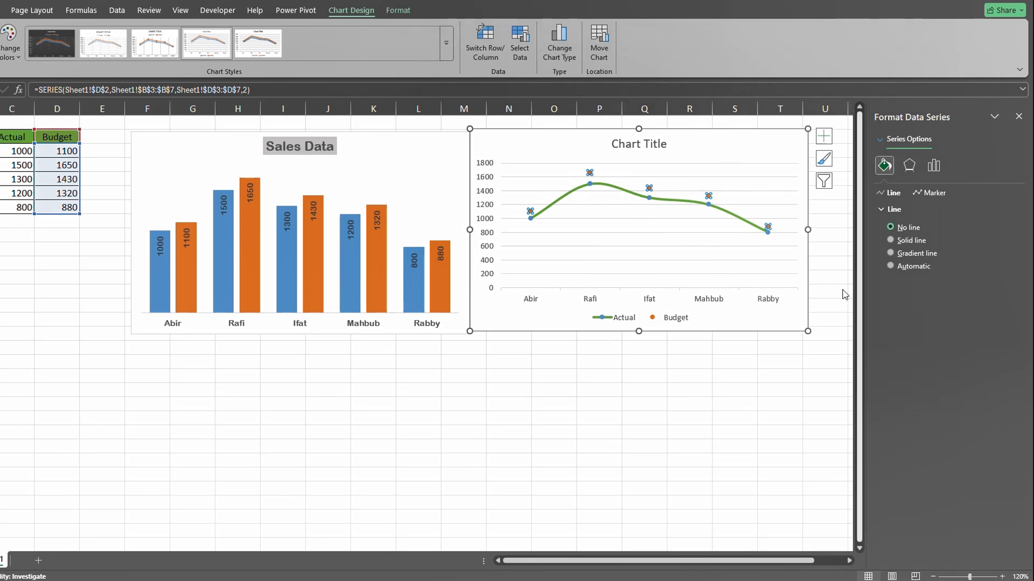
pyautogui.click(724, 388)
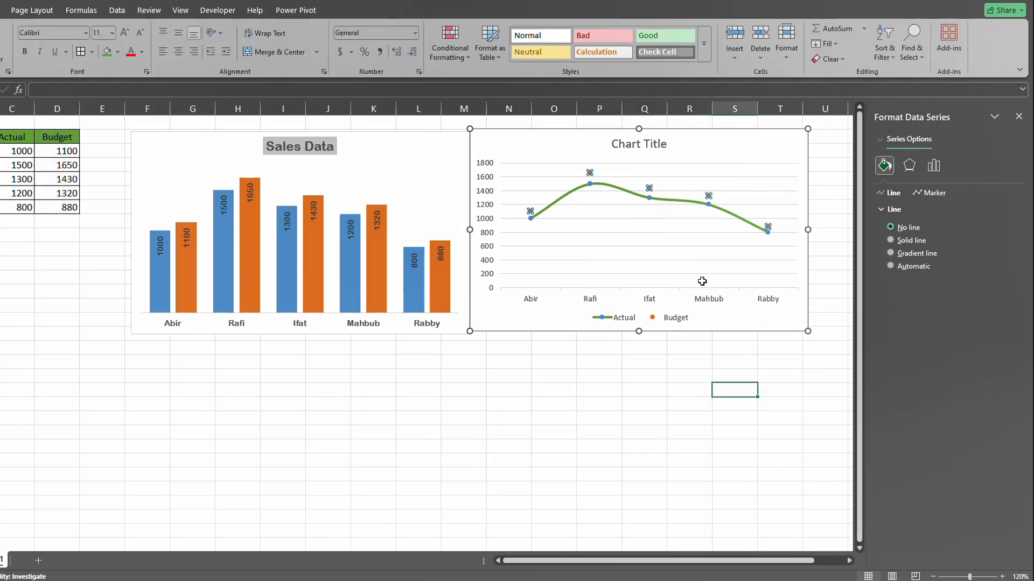
pyautogui.click(683, 200)
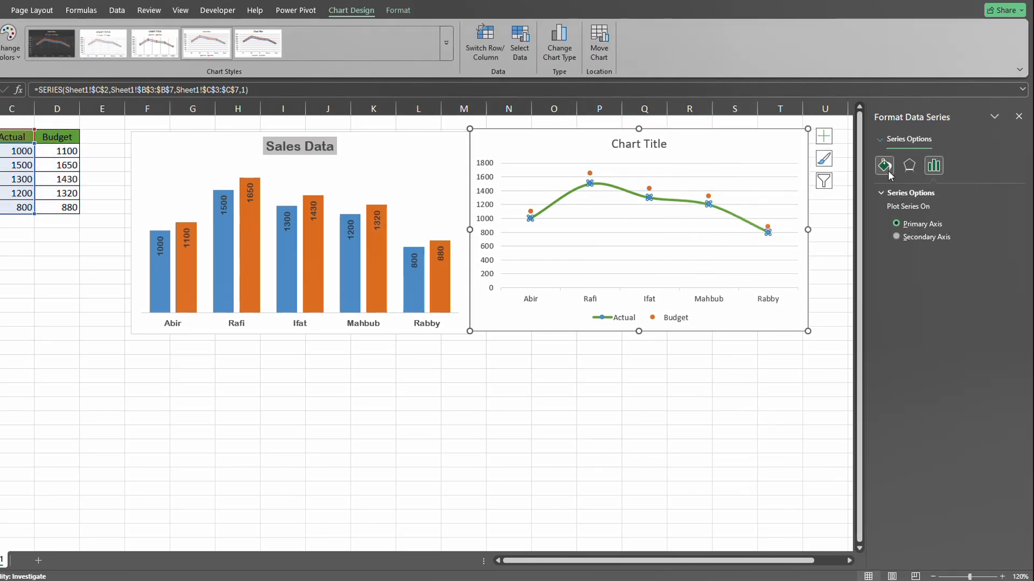
pyautogui.click(884, 166)
pyautogui.click(904, 227)
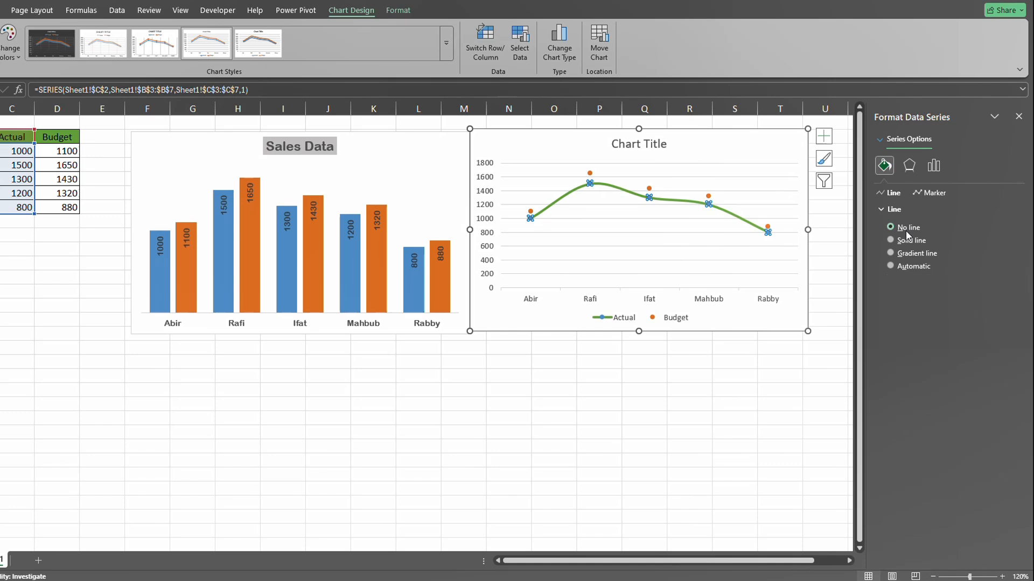
pyautogui.click(781, 372)
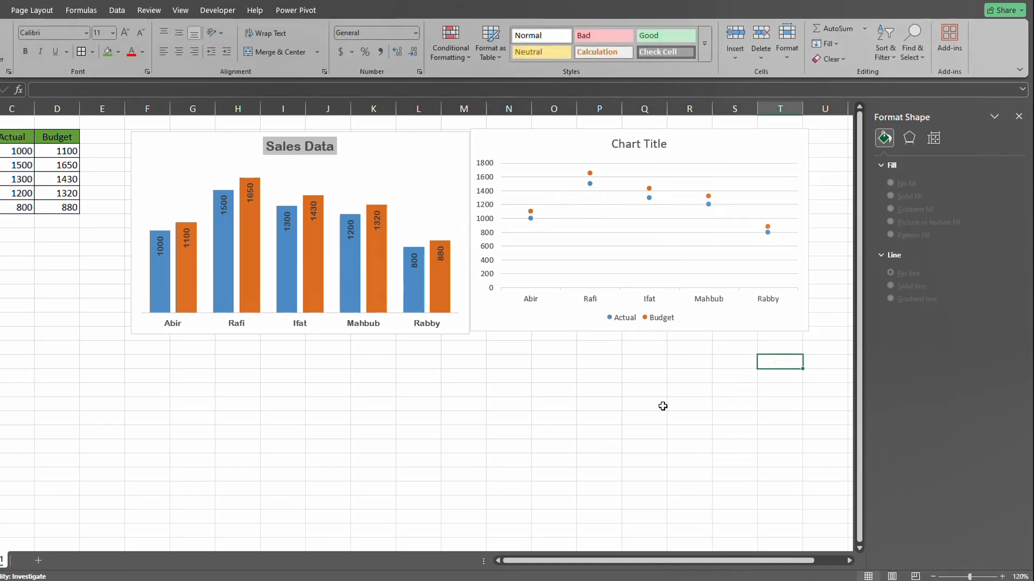
# Step: Set the Actual and Budget series of the line chart to a solid green line
pyautogui.click(649, 198)
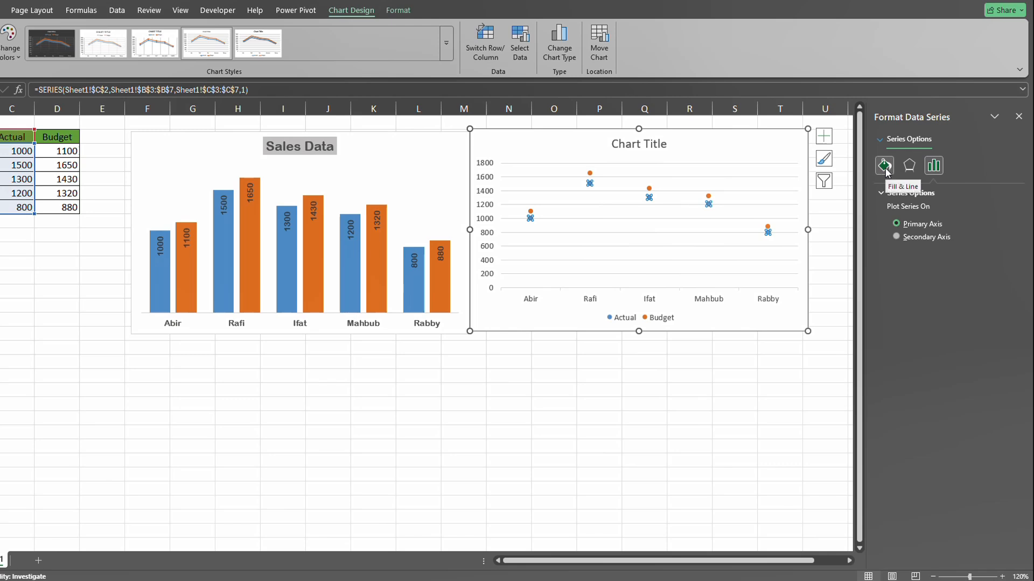
pyautogui.click(884, 167)
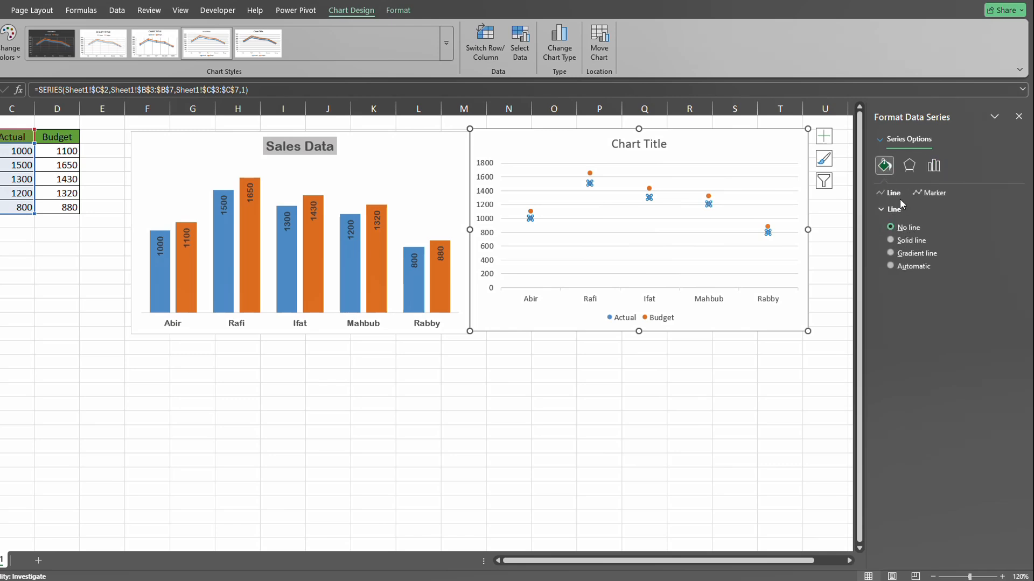
pyautogui.click(902, 241)
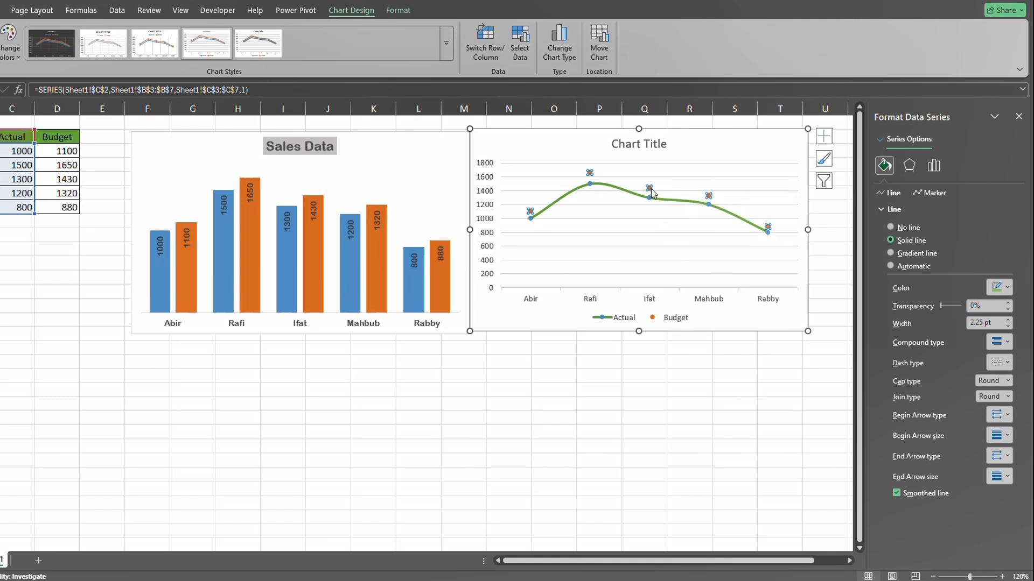
pyautogui.click(650, 189)
pyautogui.click(907, 244)
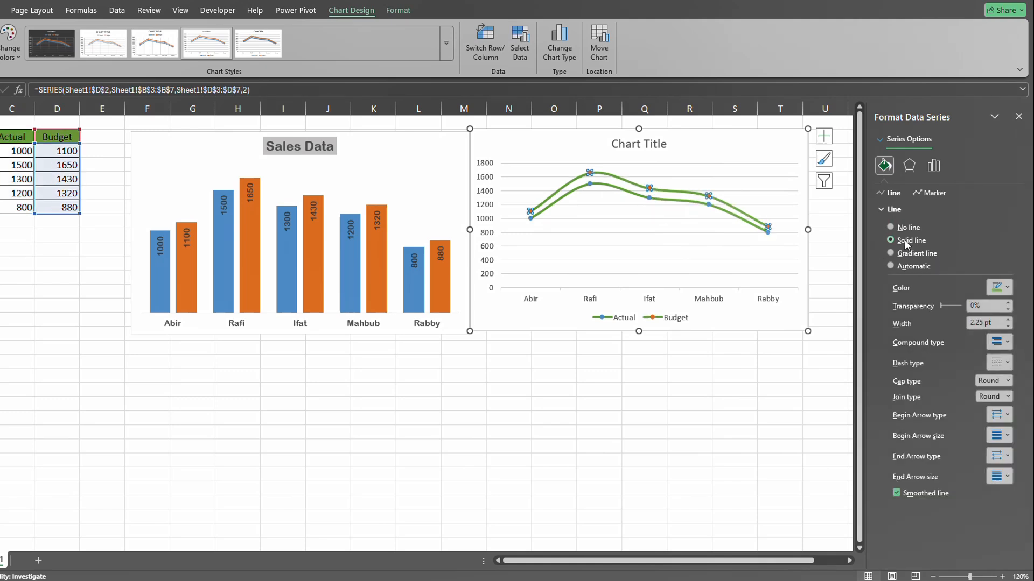
# Step: Change the Budget series' markers to the built-in triangle type
pyautogui.click(920, 193)
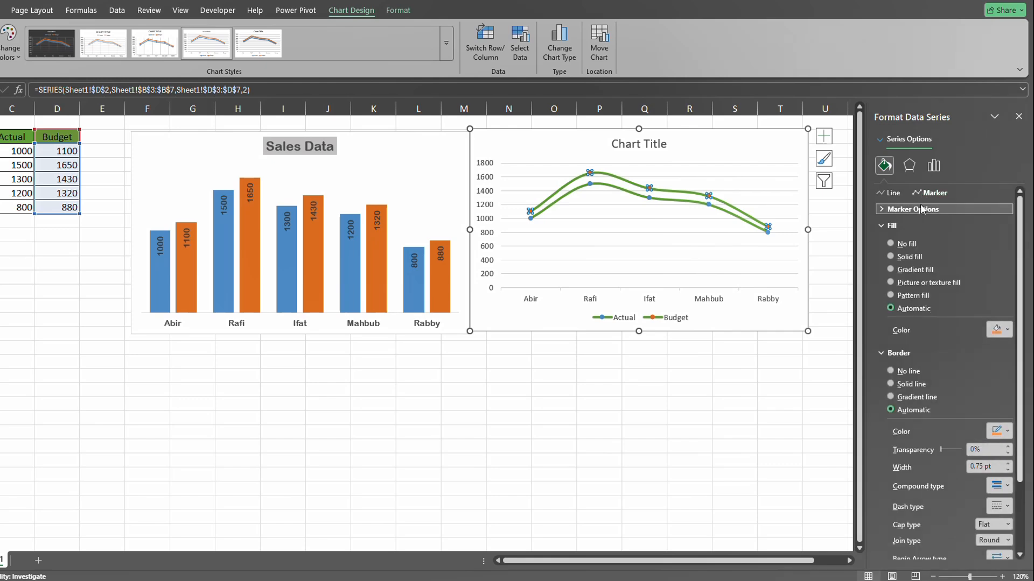
pyautogui.click(918, 210)
pyautogui.click(905, 239)
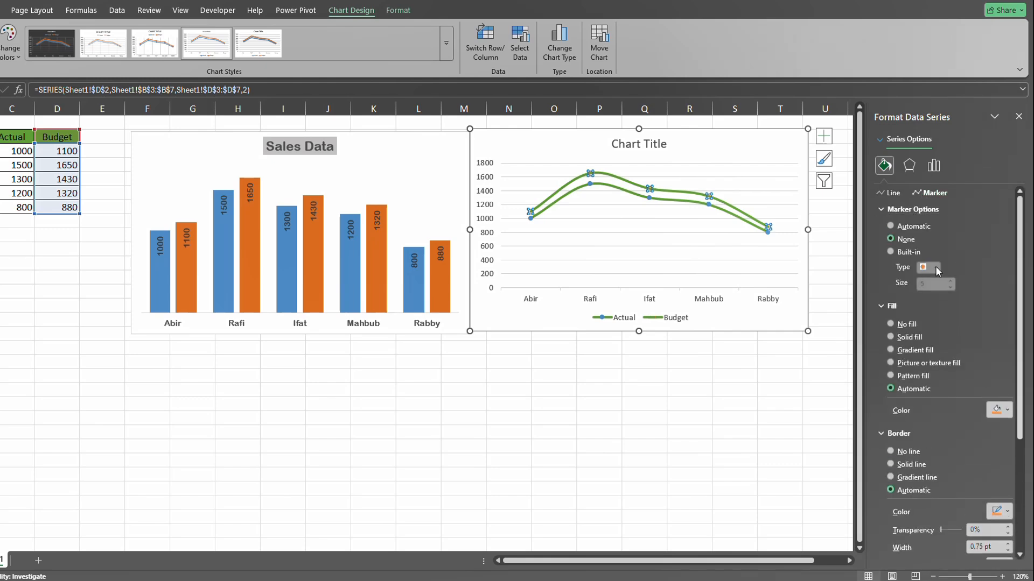
pyautogui.click(910, 253)
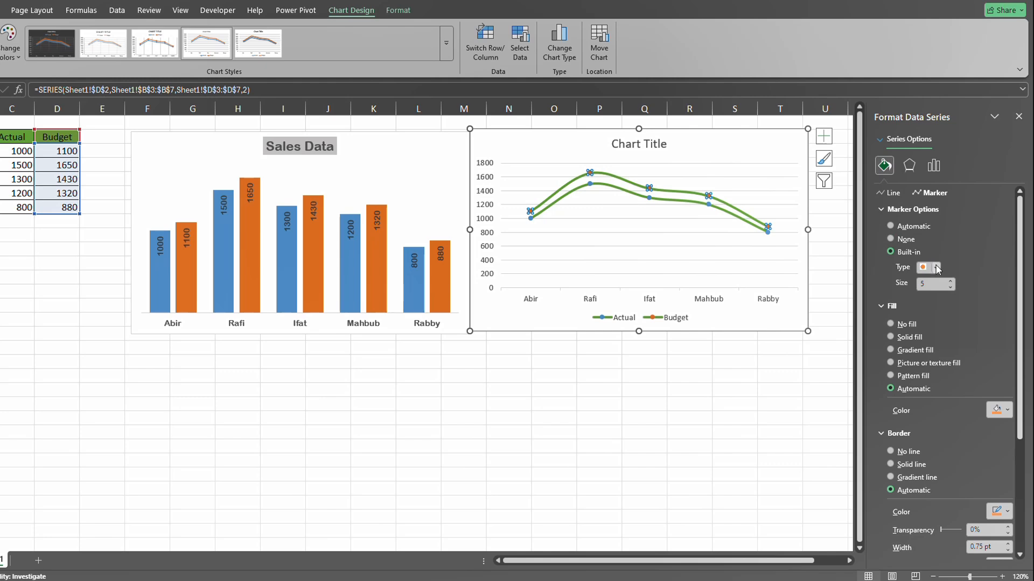
pyautogui.click(937, 269)
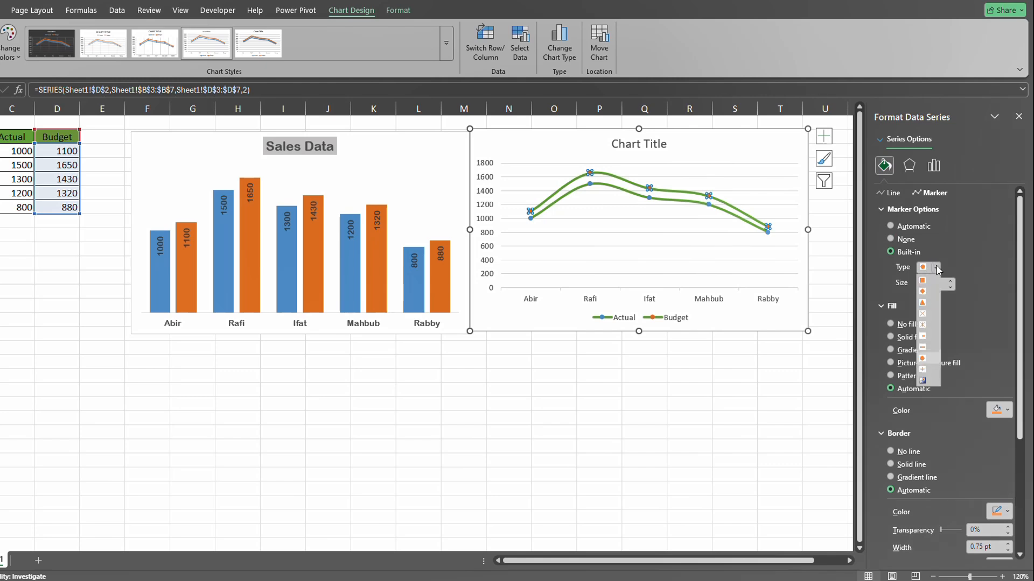
pyautogui.click(924, 304)
pyautogui.click(668, 317)
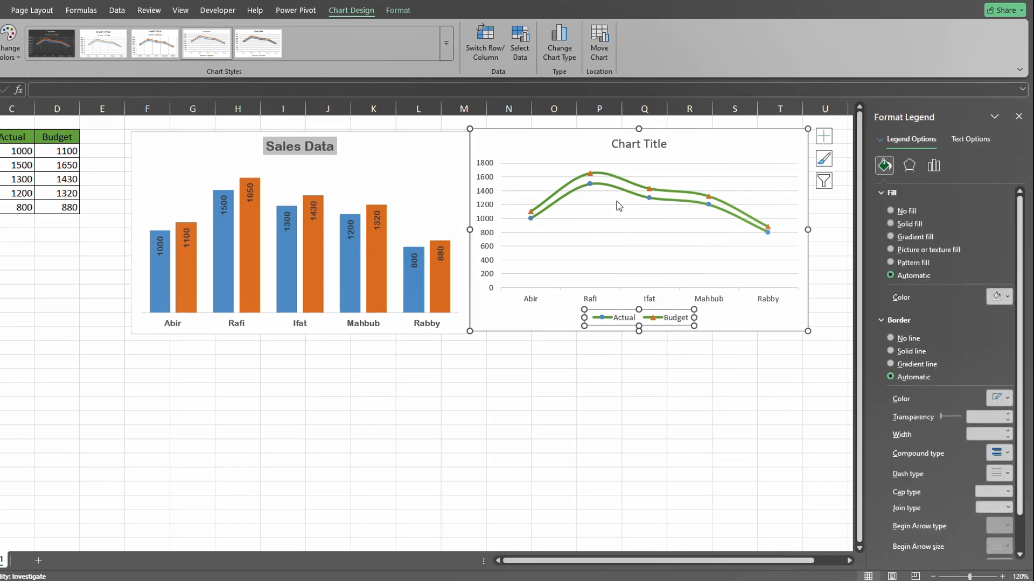
# Step: Increase the Budget series' triangle marker size to 10
pyautogui.click(647, 189)
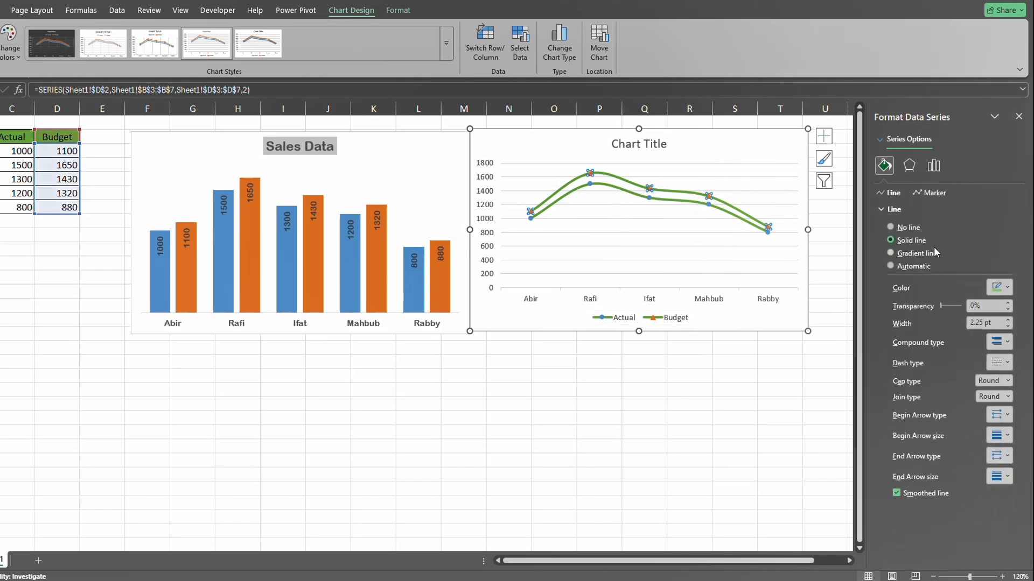
pyautogui.click(927, 192)
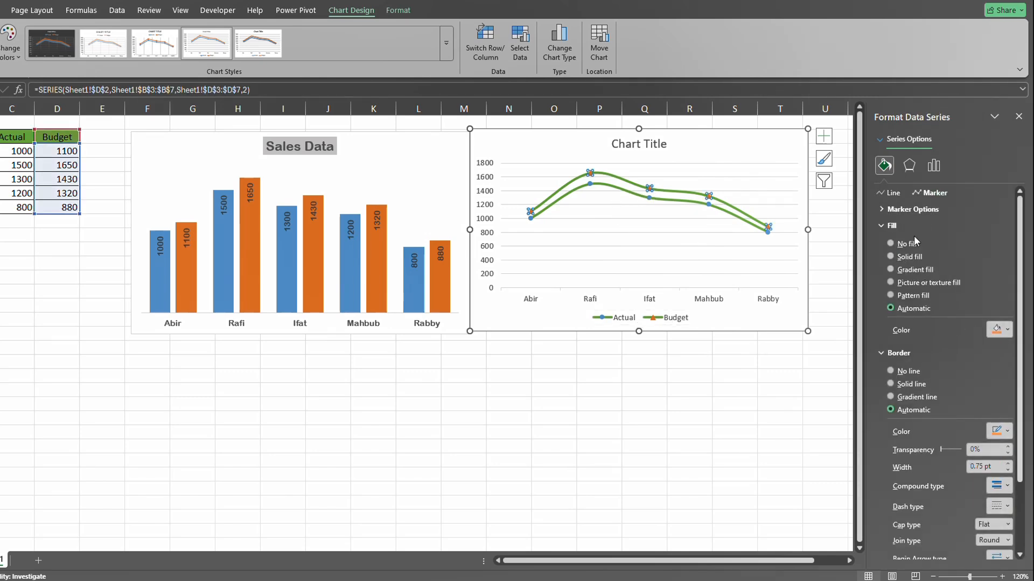
pyautogui.click(916, 210)
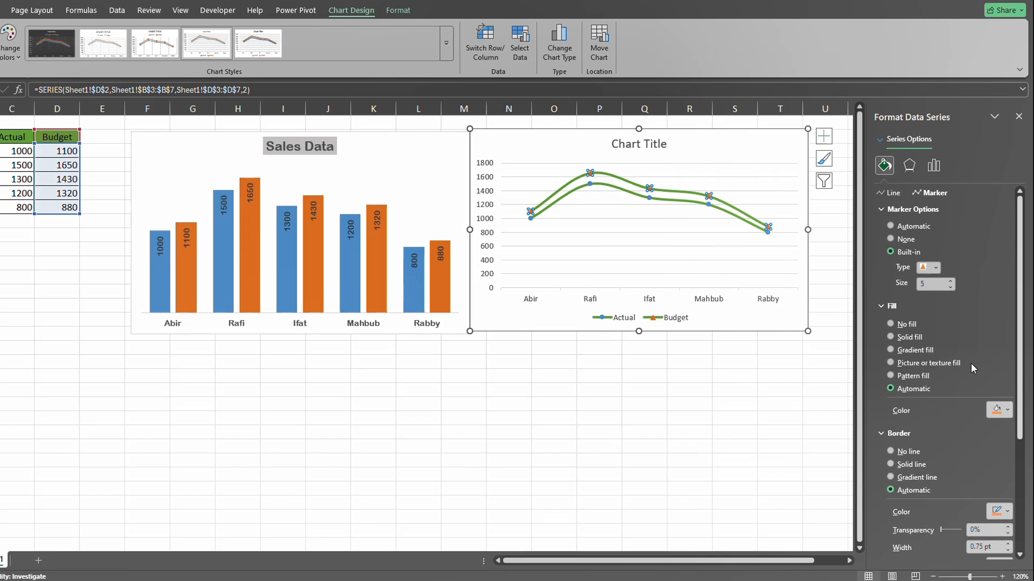
pyautogui.click(950, 281)
pyautogui.click(950, 281)
pyautogui.click(950, 281)
pyautogui.click(950, 281)
pyautogui.click(950, 281)
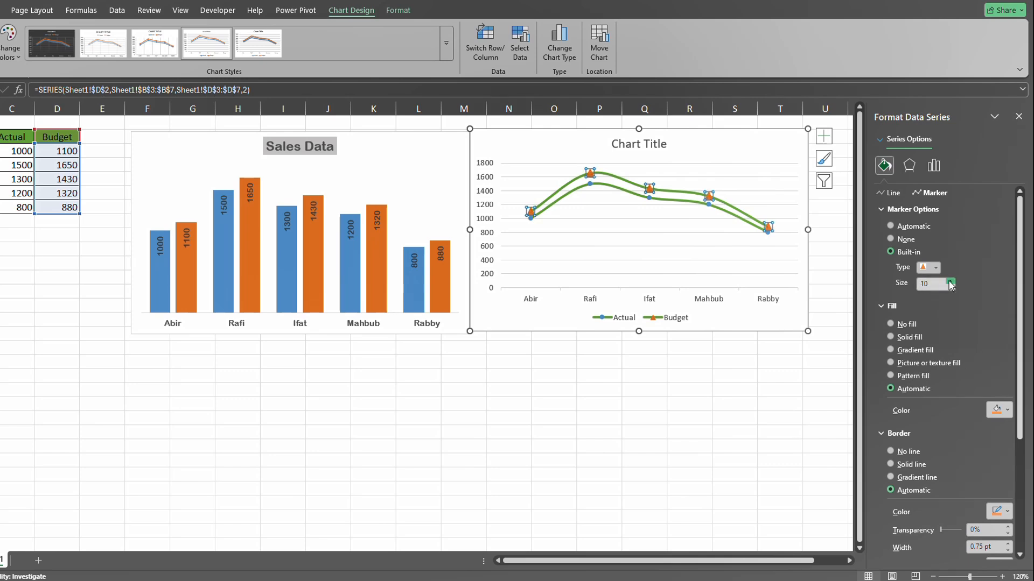
pyautogui.click(699, 399)
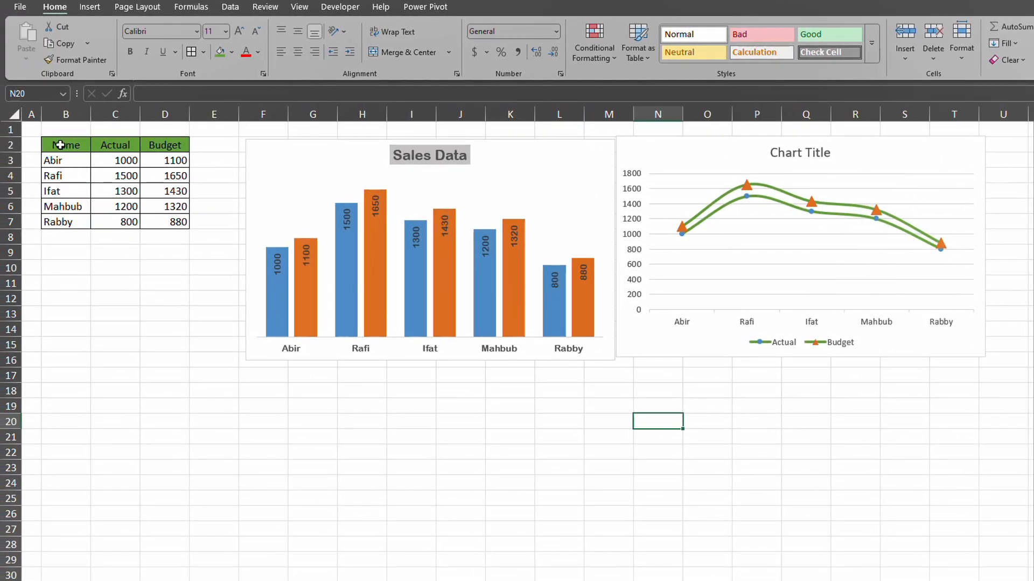
# Step: Insert a 2-D pie chart from the table B2:D7 and place it directly below the Sales Data column chart
pyautogui.moveTo(60, 145); pyautogui.dragTo(183, 221)
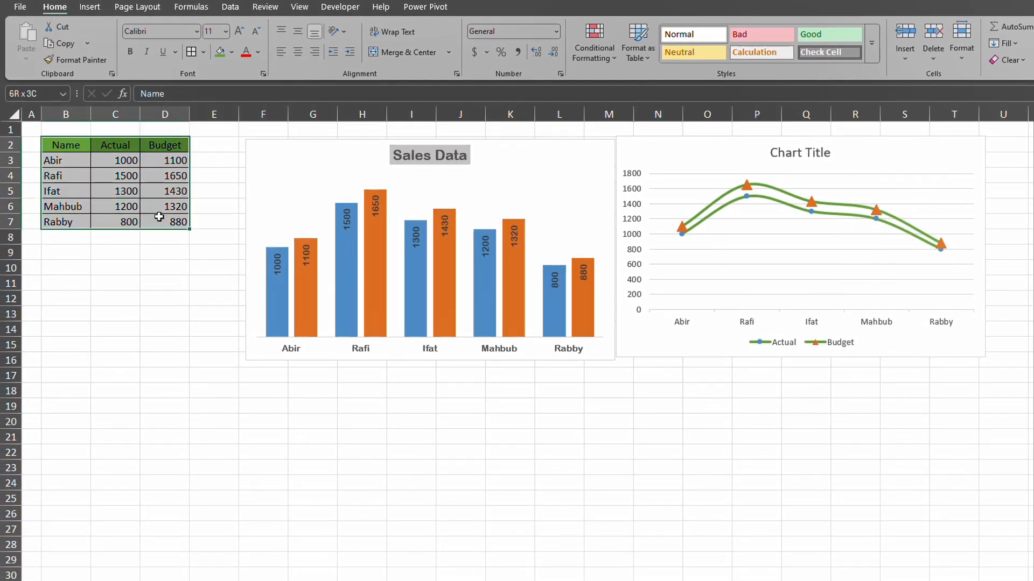
pyautogui.click(90, 7)
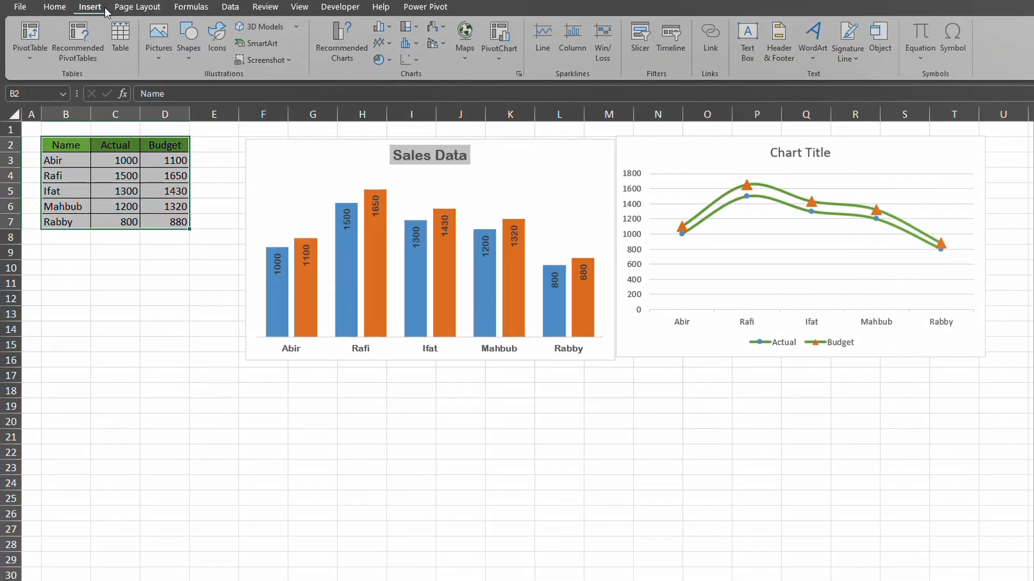
pyautogui.click(391, 59)
pyautogui.click(386, 115)
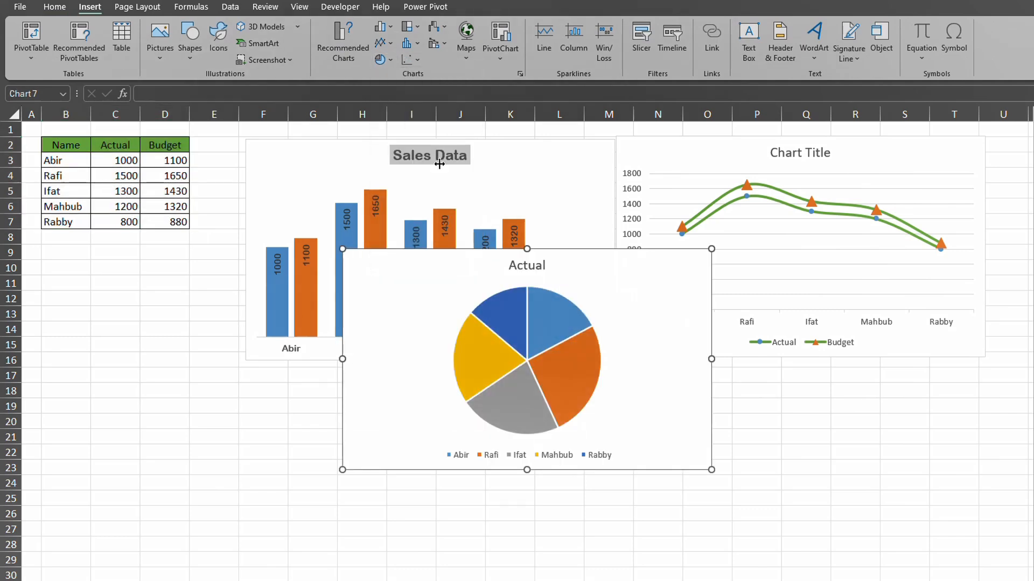
pyautogui.moveTo(563, 261); pyautogui.dragTo(464, 366)
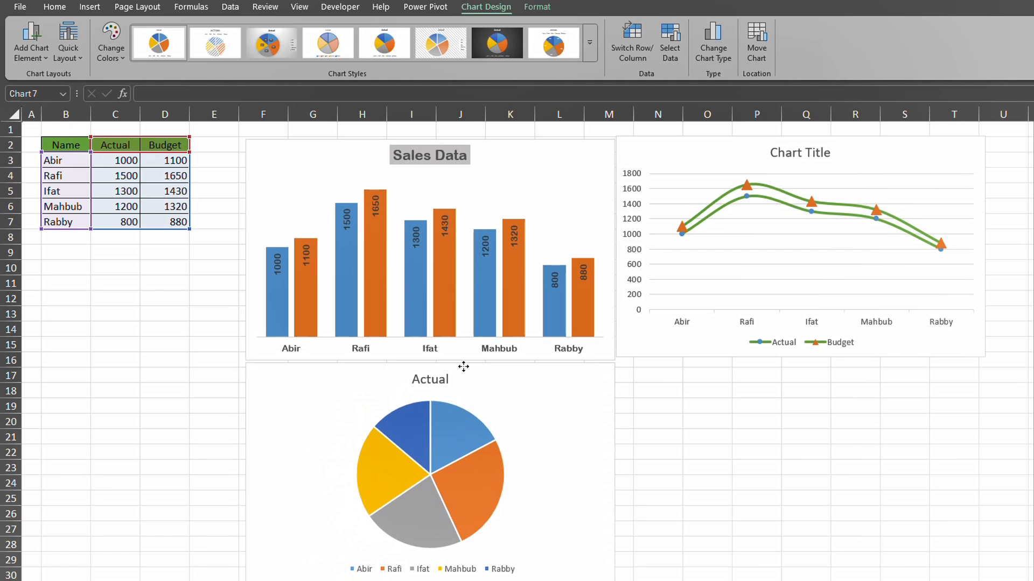
pyautogui.moveTo(463, 367); pyautogui.dragTo(459, 364)
pyautogui.click(214, 343)
pyautogui.click(142, 182)
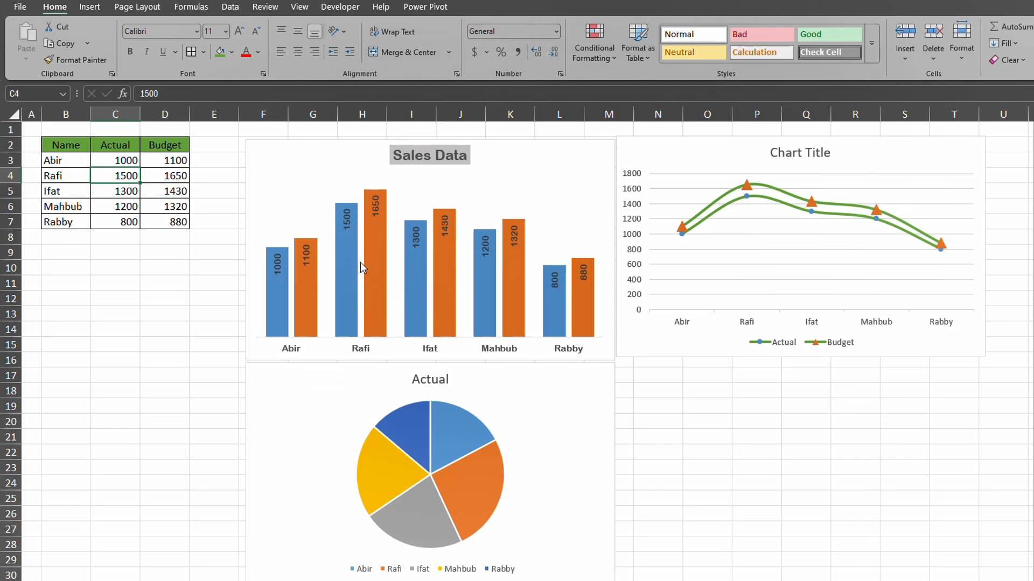
# Step: Add a legend to the Sales Data column chart
pyautogui.click(508, 149)
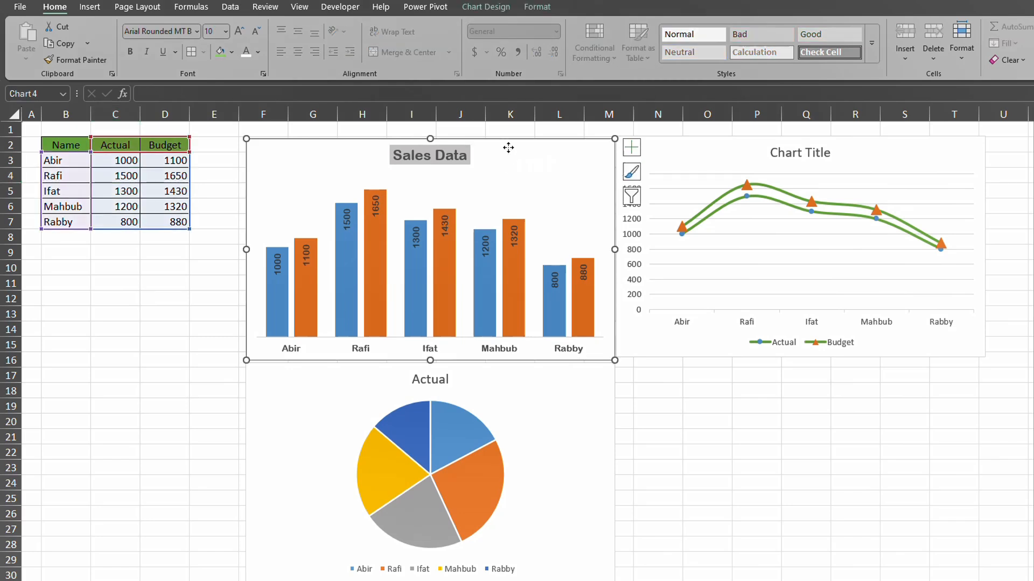
pyautogui.click(632, 153)
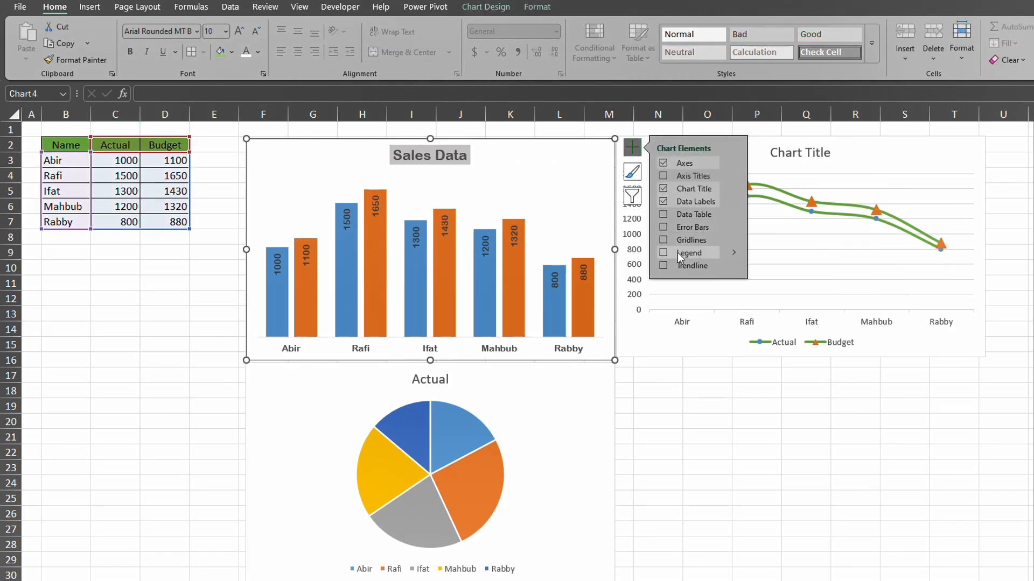
pyautogui.click(663, 253)
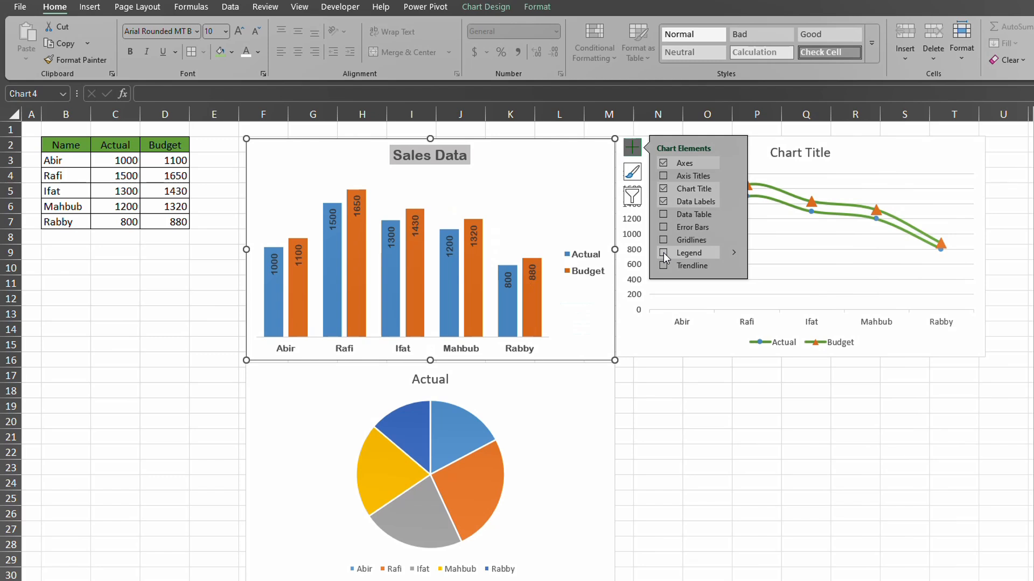
pyautogui.click(664, 253)
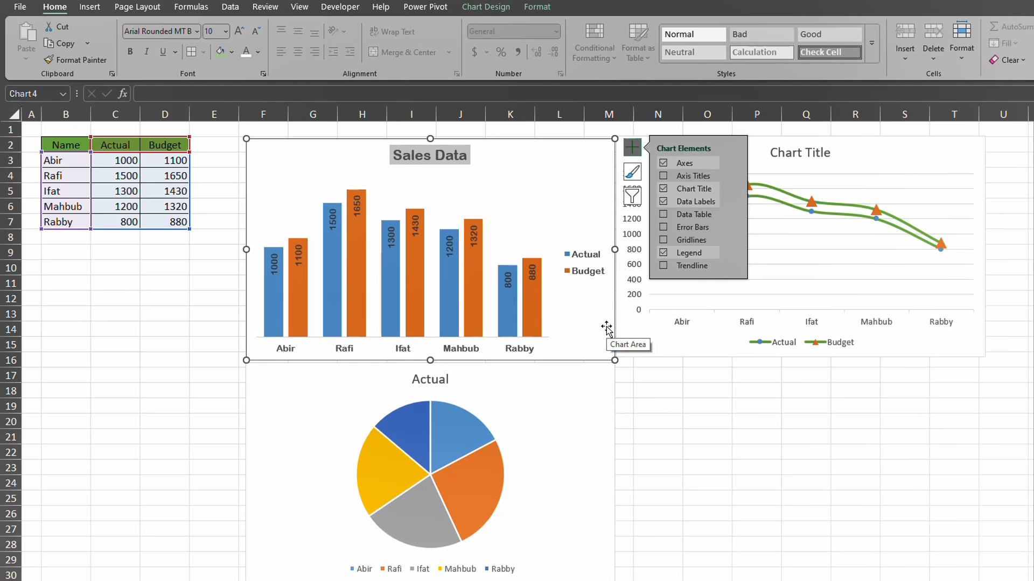
# Step: Position the Sales Data chart's legend at the top, under the title
pyautogui.click(583, 277)
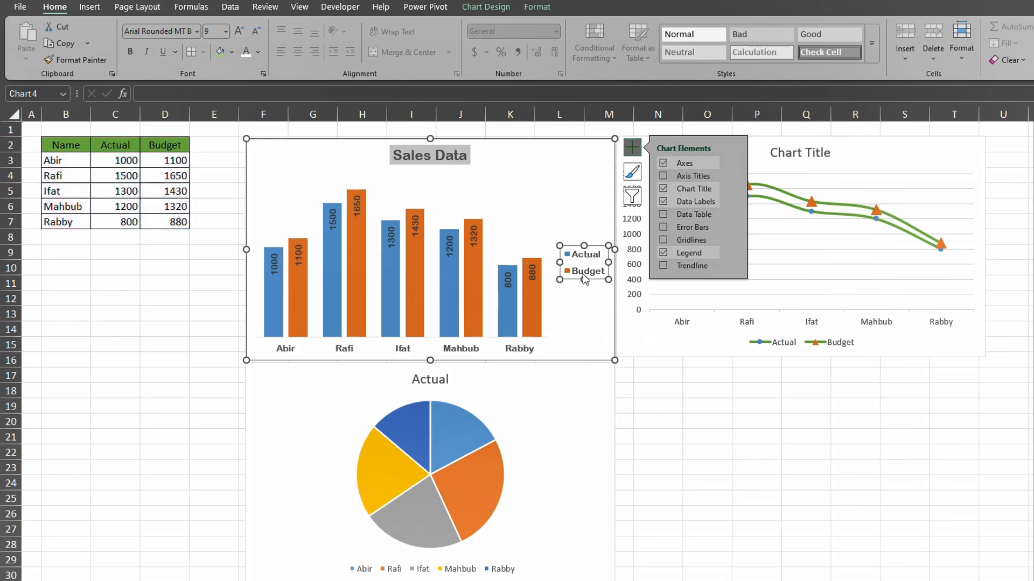
pyautogui.rightClick(584, 279)
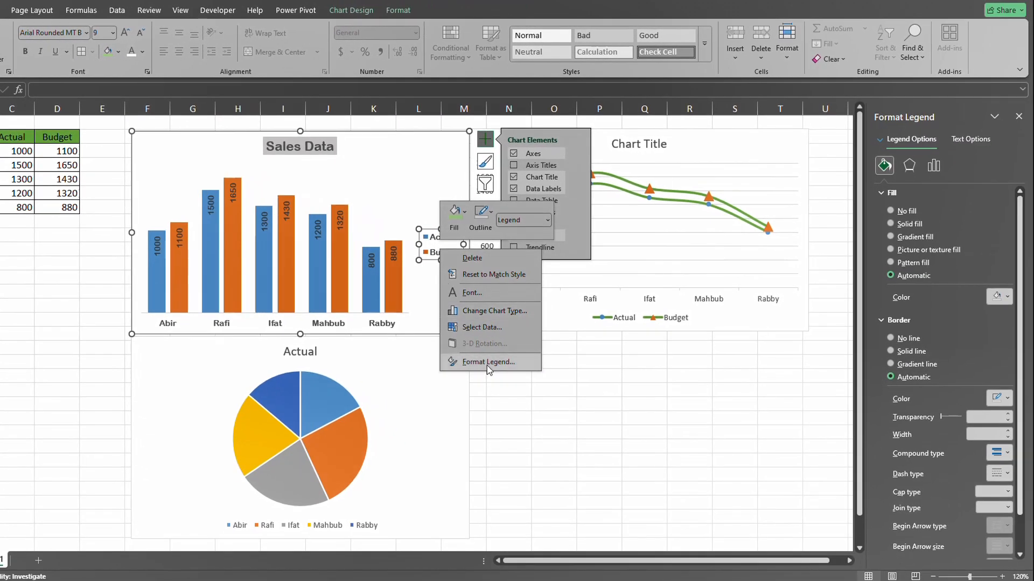
pyautogui.click(487, 363)
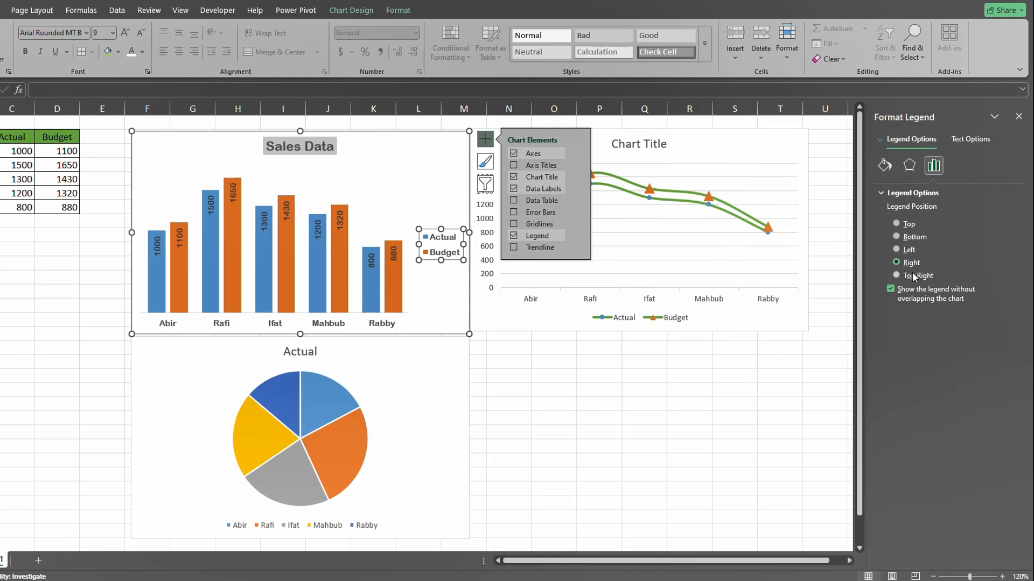
pyautogui.click(912, 238)
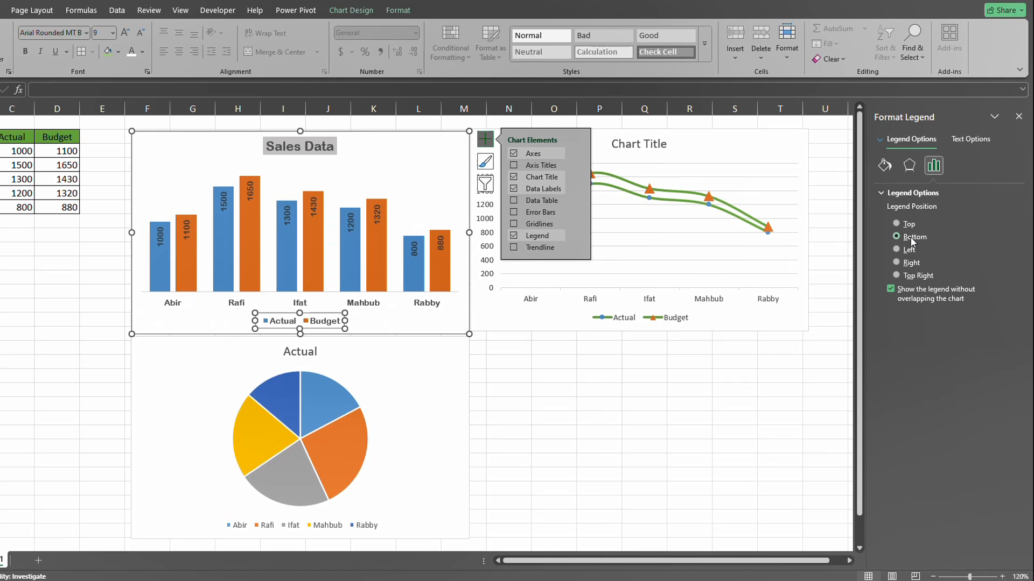
pyautogui.click(898, 225)
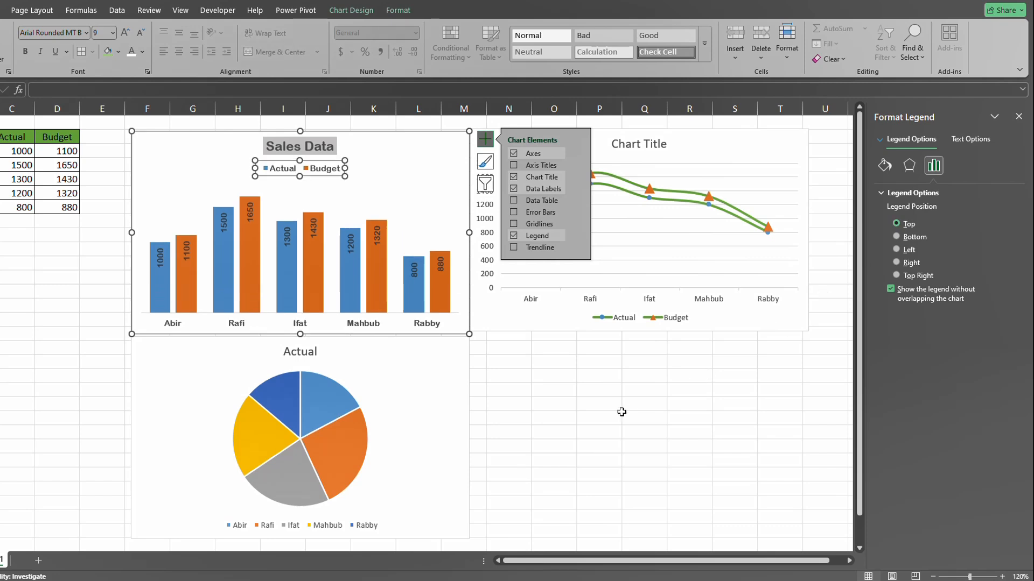
pyautogui.click(565, 404)
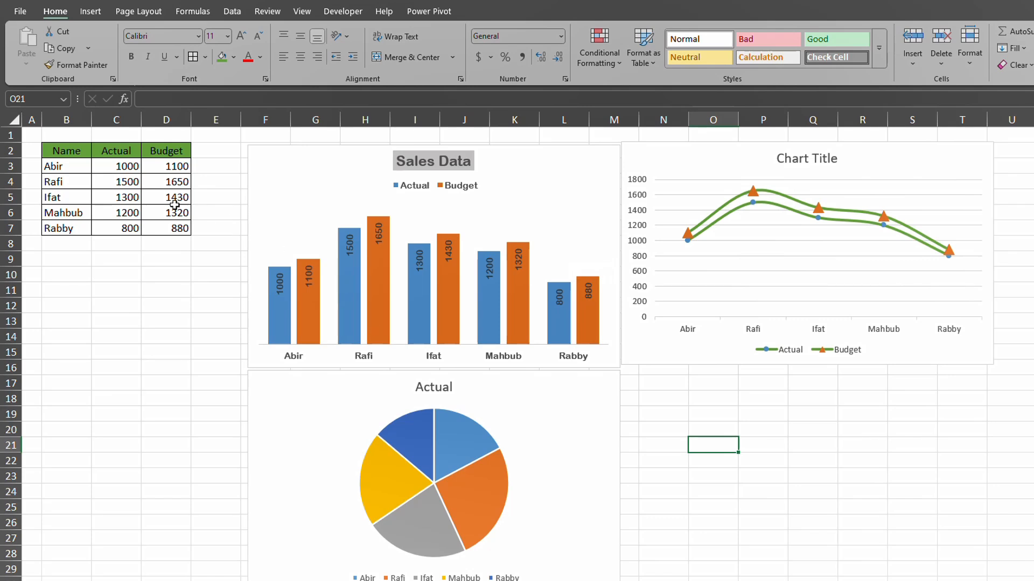
# Step: Start inserting a chart from the table B2:D7 and choose the Combo type among all chart types
pyautogui.moveTo(72, 153); pyautogui.dragTo(178, 227)
pyautogui.click(91, 11)
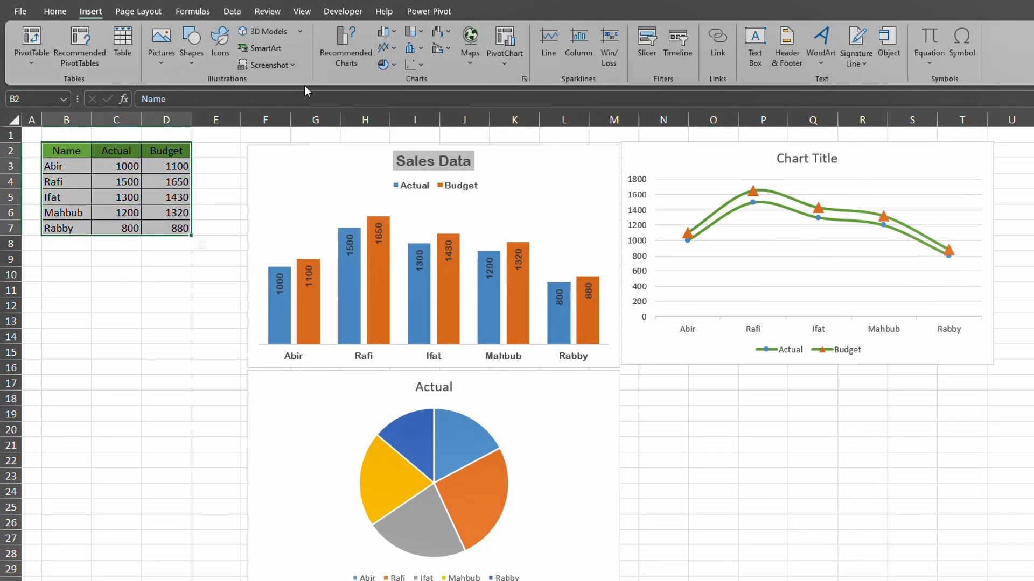
pyautogui.click(352, 43)
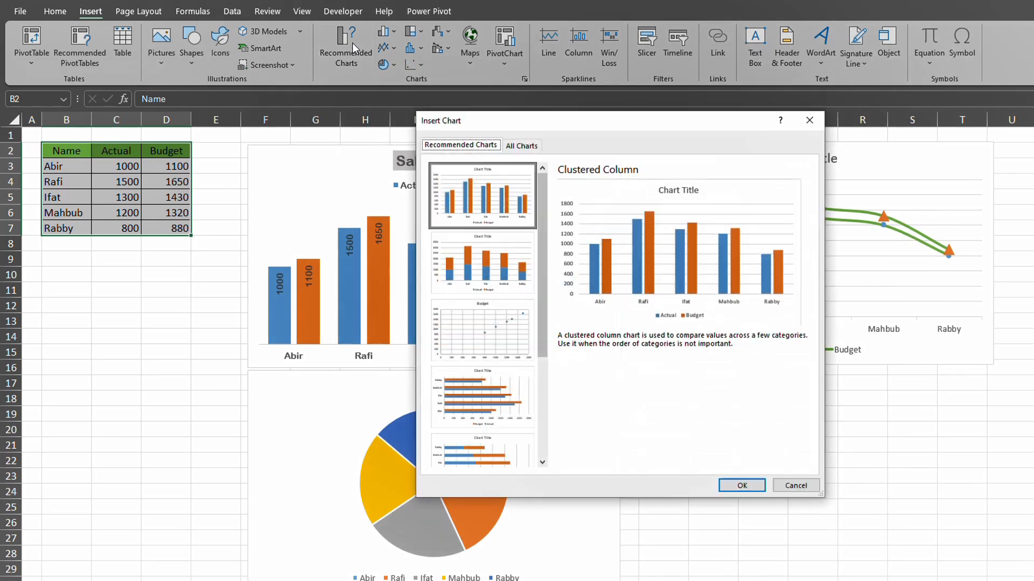
pyautogui.scroll(-5, 514, 326)
pyautogui.click(525, 146)
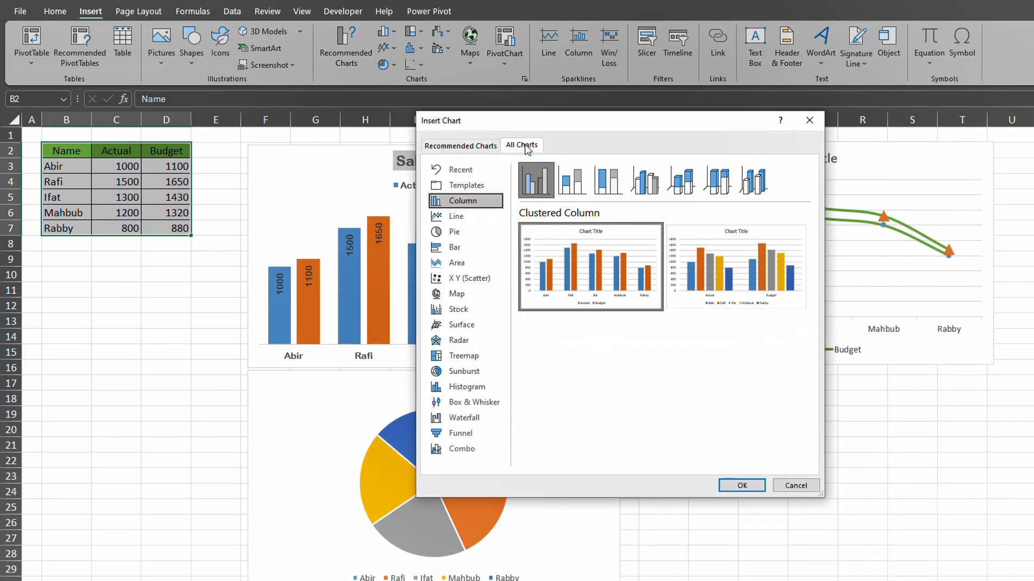
pyautogui.click(479, 453)
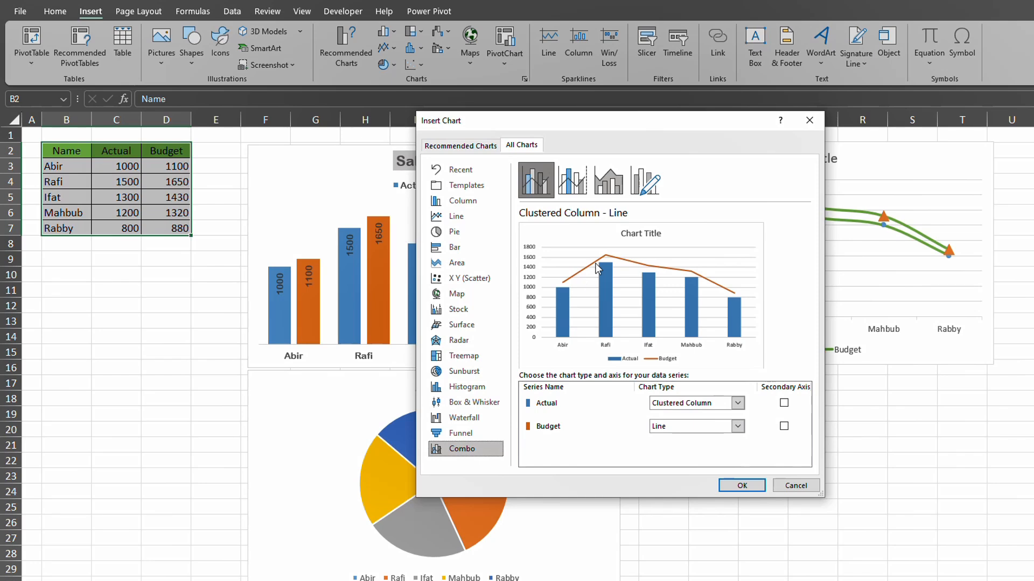
# Step: Insert the combo chart with Actual as Clustered Column and Budget as Line with Markers, and place it directly below the line chart
pyautogui.click(738, 404)
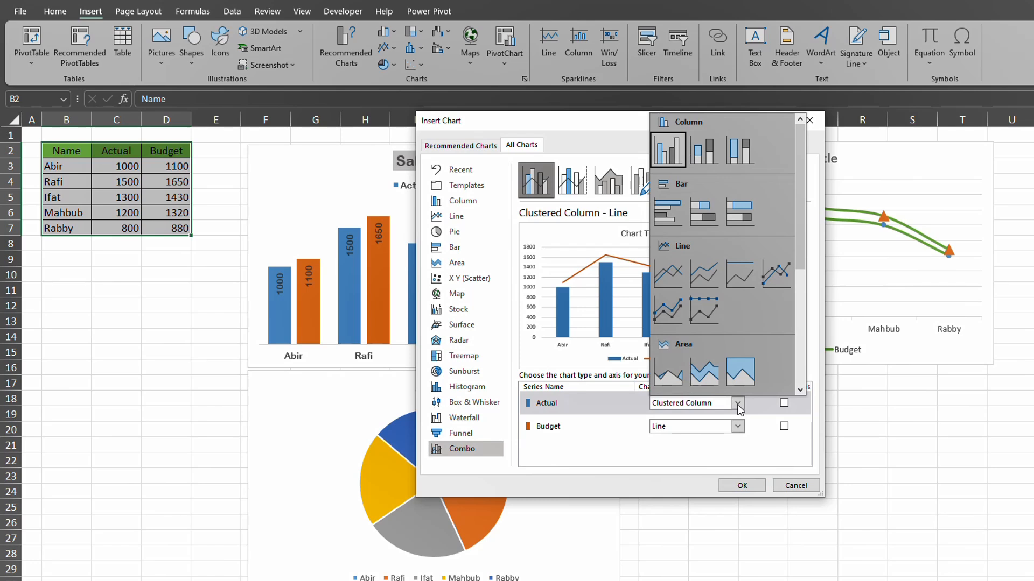
pyautogui.click(670, 156)
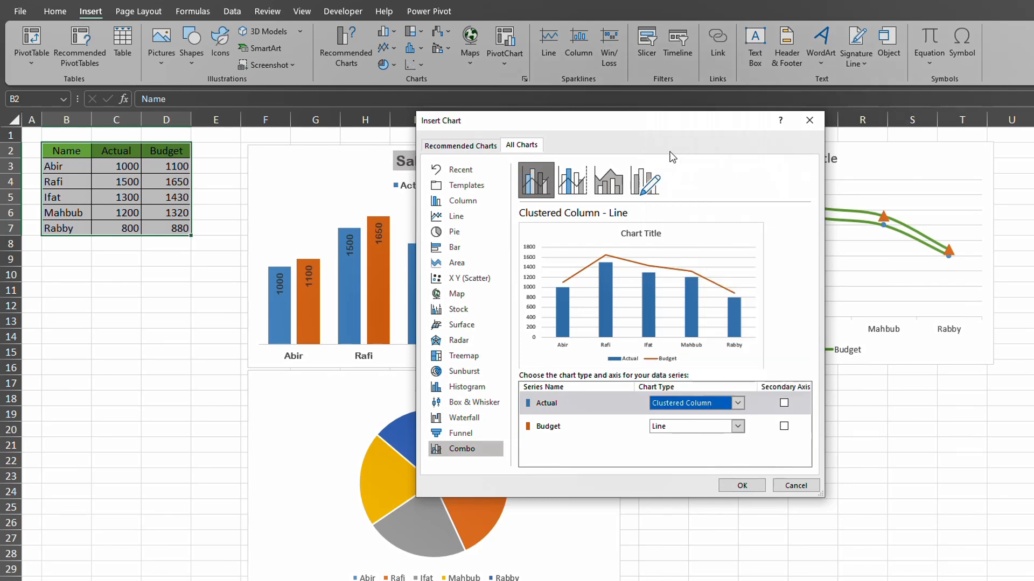
pyautogui.click(738, 428)
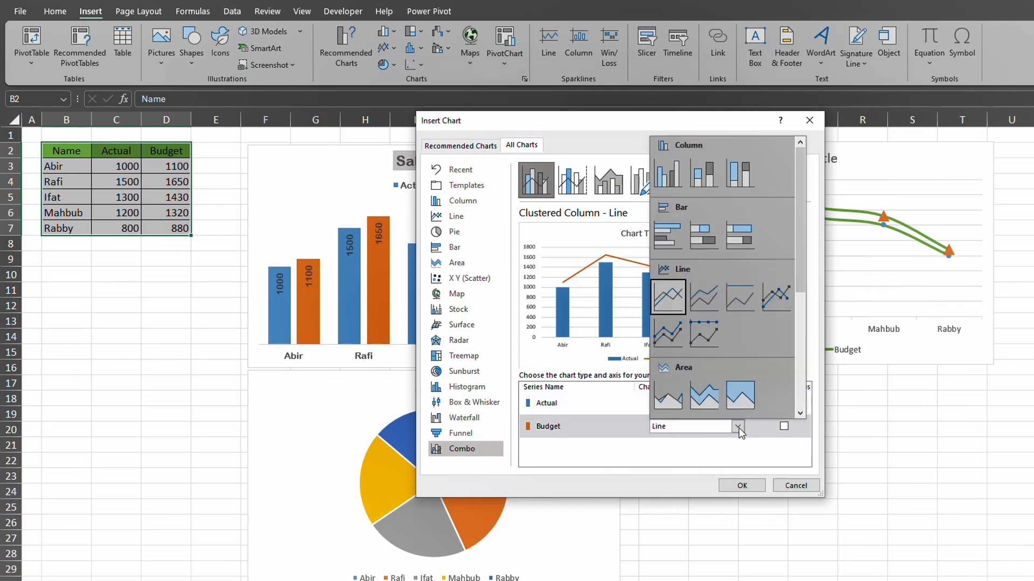
pyautogui.click(767, 300)
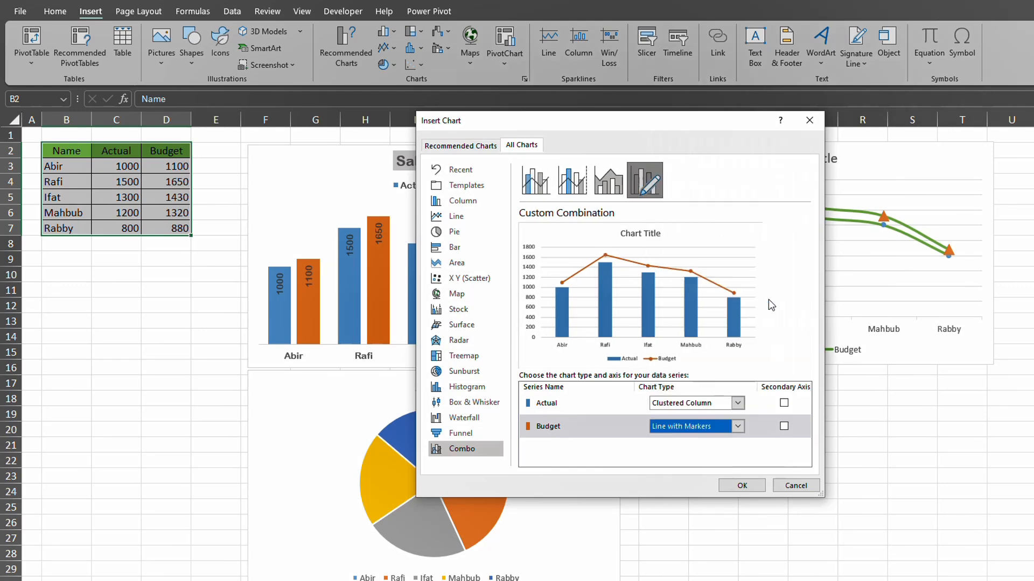
pyautogui.click(741, 486)
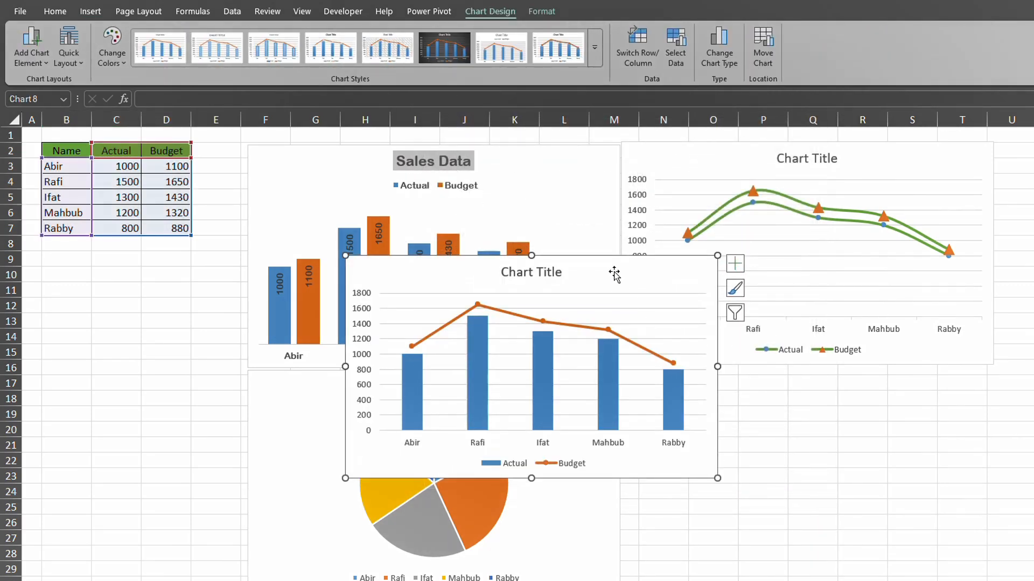
pyautogui.moveTo(614, 263); pyautogui.dragTo(893, 374)
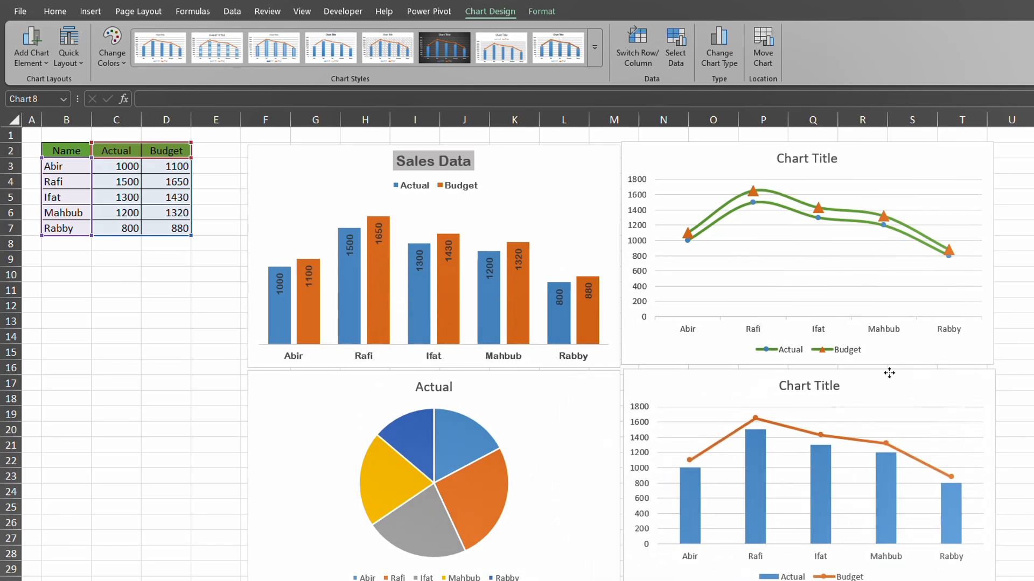
# Step: Change the combo chart's title to "Sales Combo Chart"
pyautogui.click(827, 388)
pyautogui.doubleClick(828, 388)
pyautogui.hotkey('ctrl', 'a')
pyautogui.write('Sales Combo Chart')
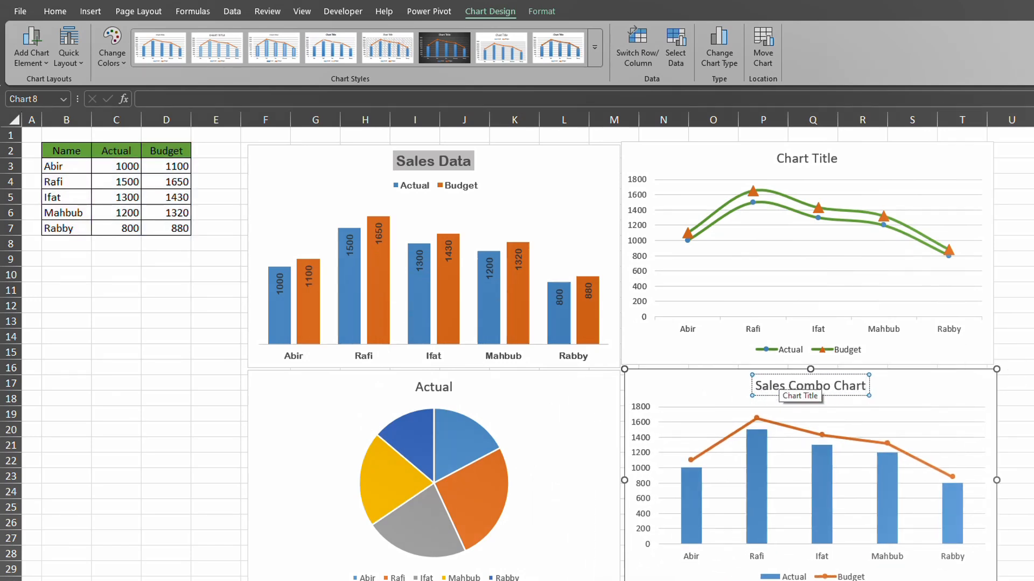
# Step: Set the font of the entire combo chart to Cambria
pyautogui.click(951, 403)
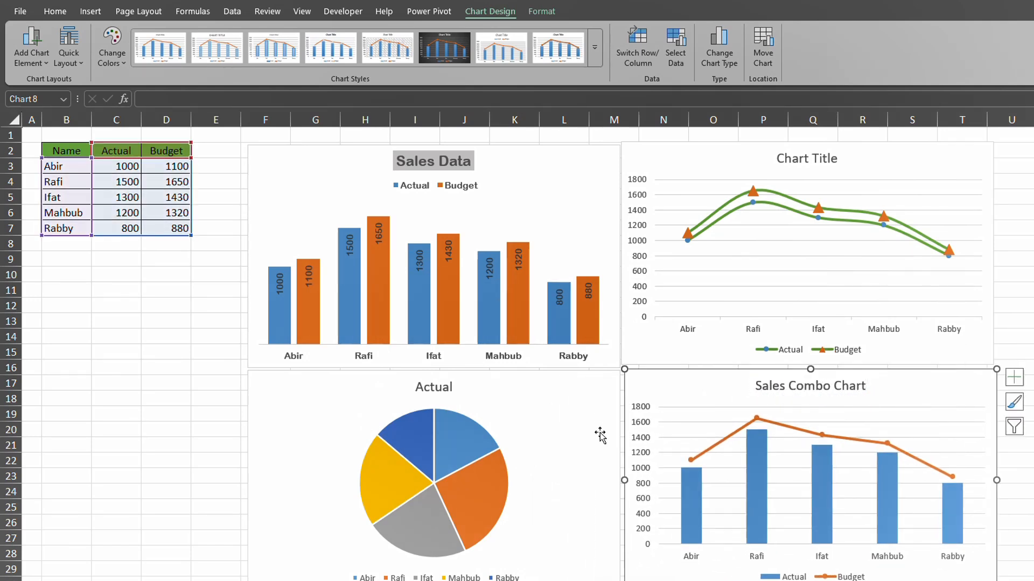
pyautogui.click(55, 12)
pyautogui.click(173, 36)
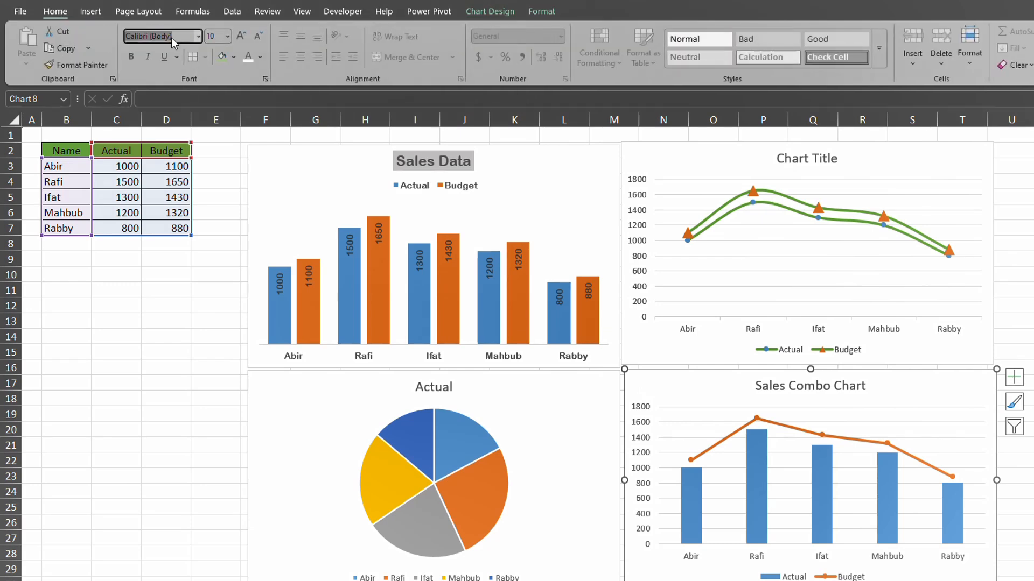
pyautogui.write('Cambria')
pyautogui.press('Return')
# Step: Give the Sales Combo Chart title a gray shape fill and black text
pyautogui.click(792, 387)
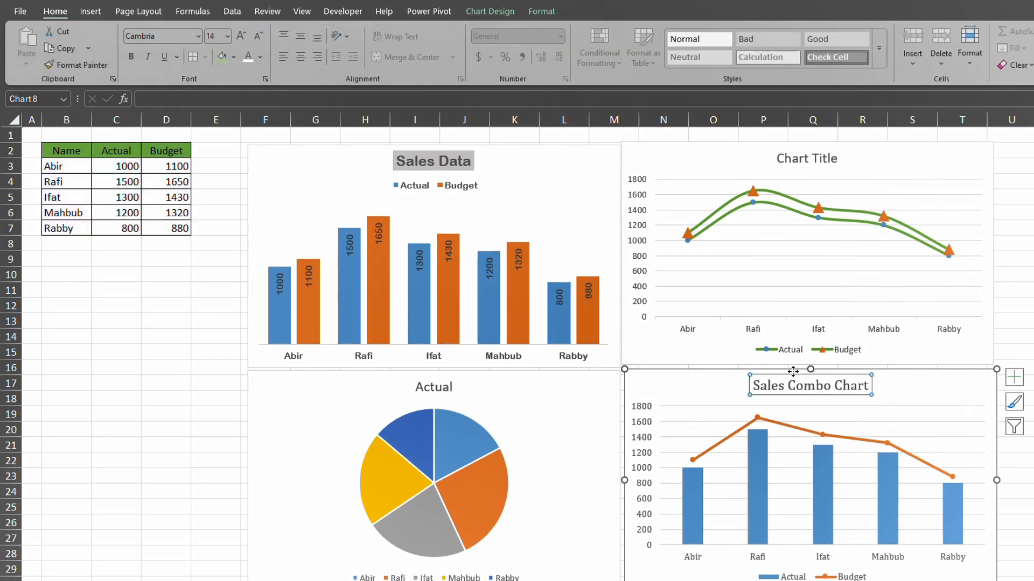
pyautogui.click(497, 14)
pyautogui.click(541, 11)
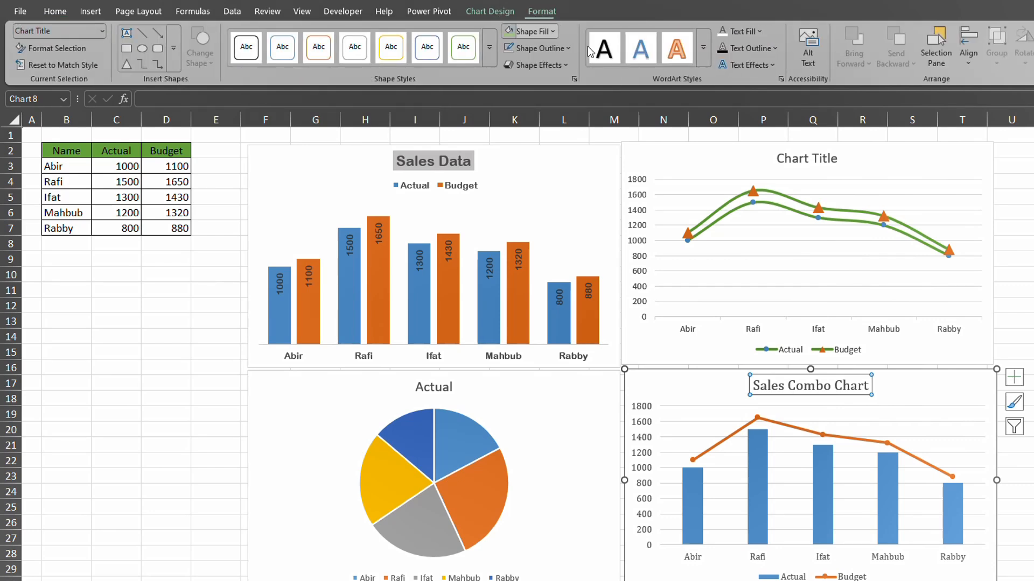
pyautogui.click(556, 32)
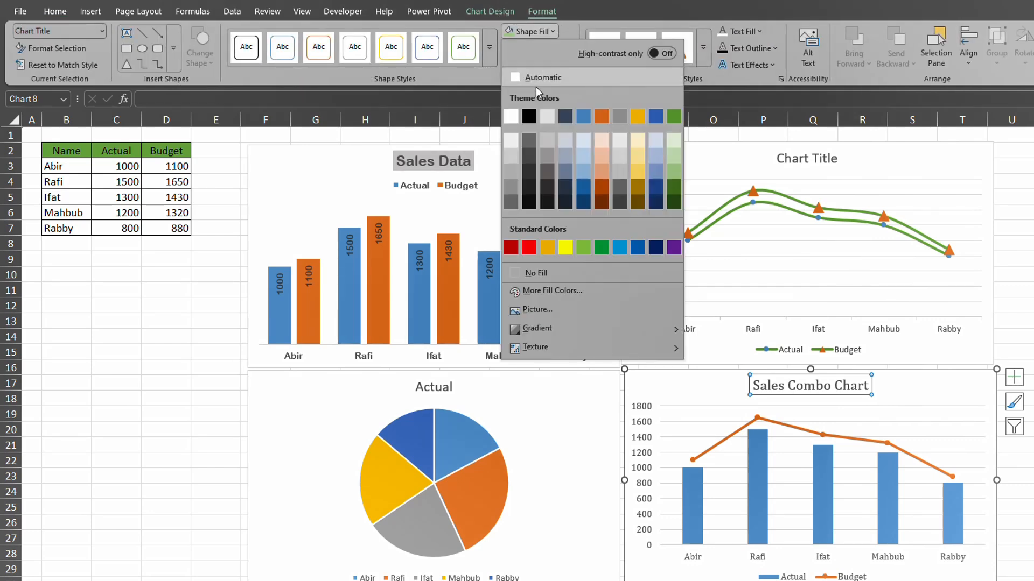
pyautogui.click(523, 132)
pyautogui.click(760, 32)
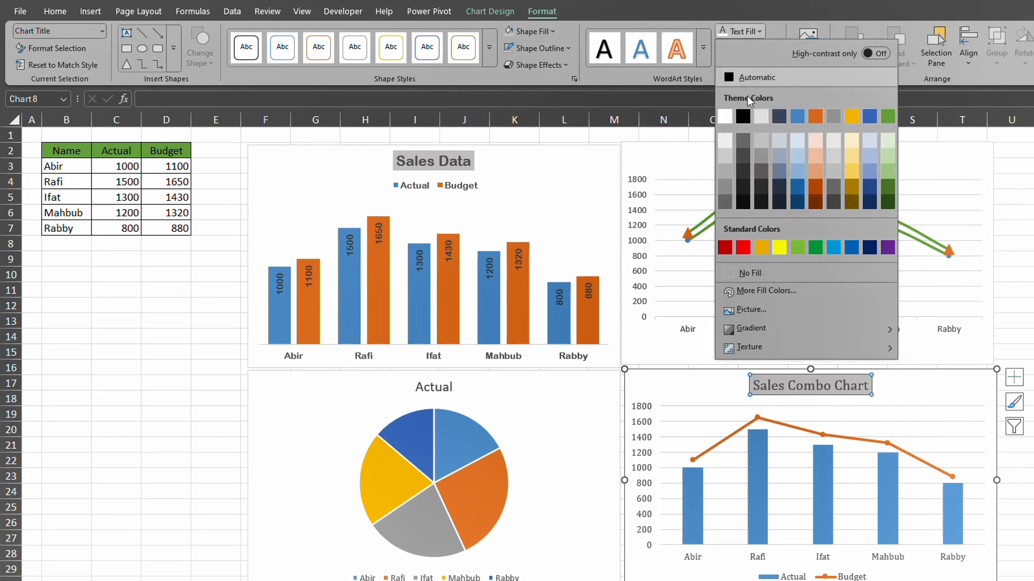
pyautogui.click(743, 115)
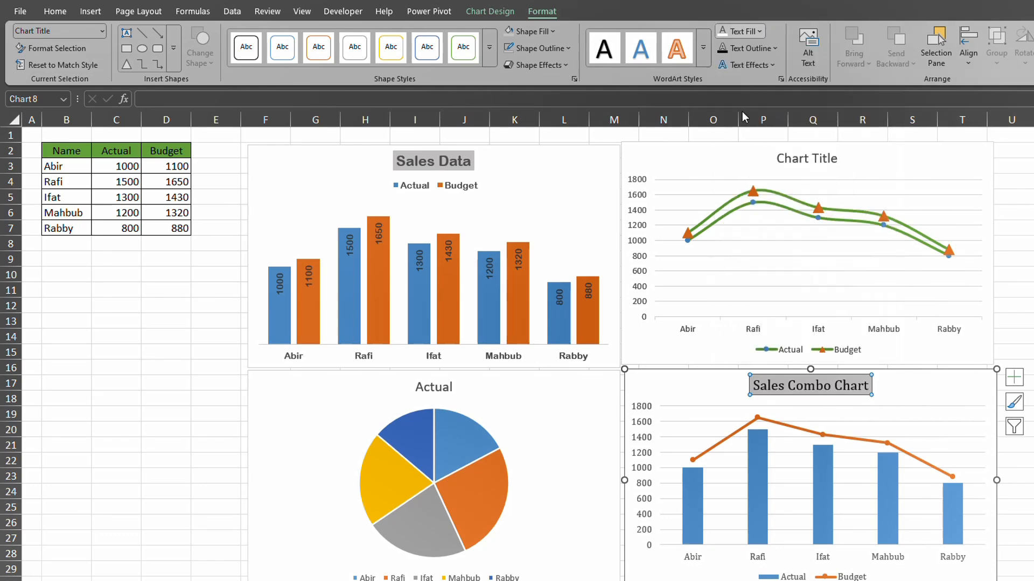
# Step: Make the Sales Combo Chart title bold and increase its font size to 16
pyautogui.click(55, 11)
pyautogui.click(241, 35)
pyautogui.click(241, 36)
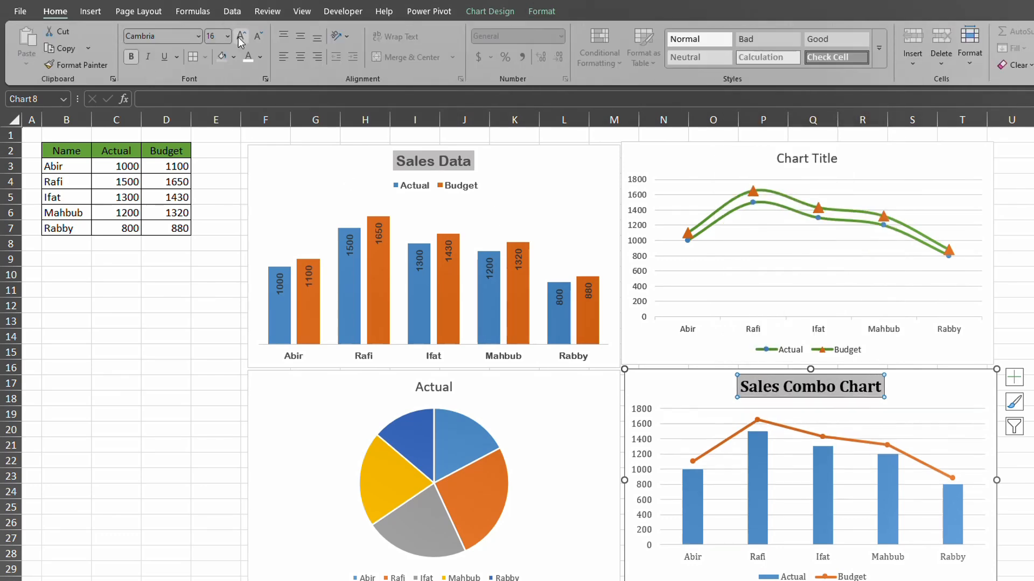
# Step: Move the combo chart's legend to the top position
pyautogui.click(833, 576)
pyautogui.doubleClick(825, 575)
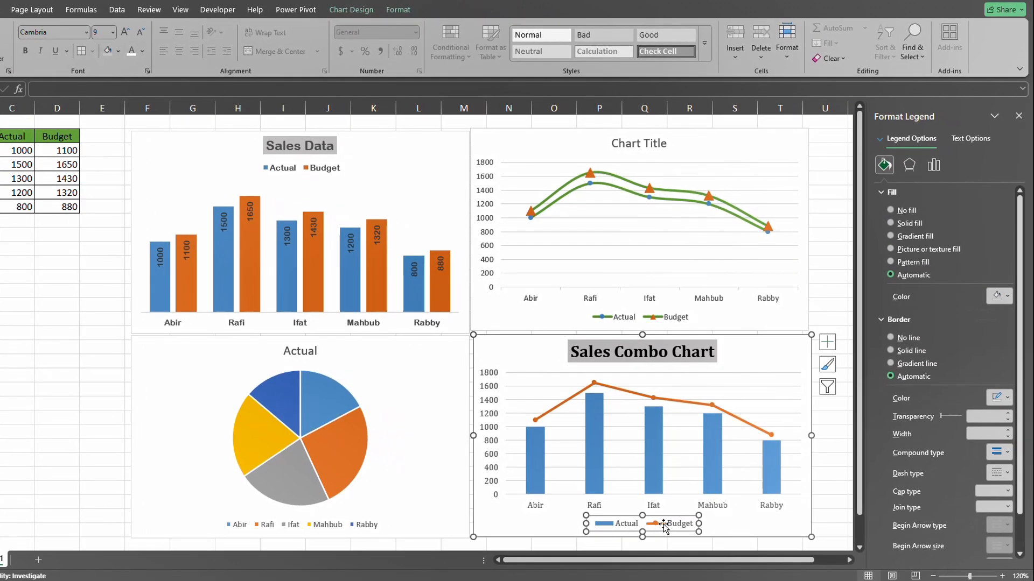
pyautogui.click(941, 170)
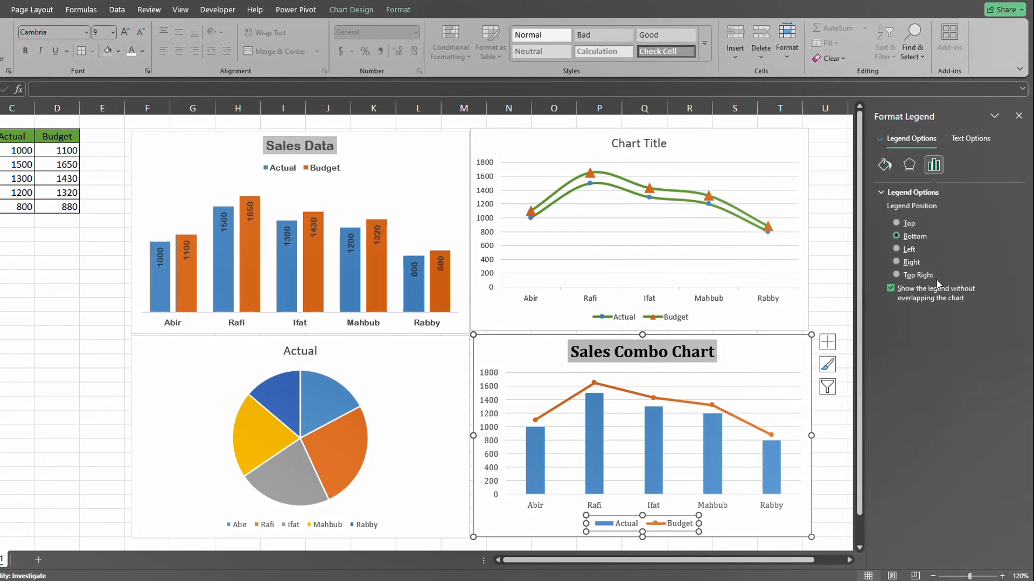
pyautogui.click(912, 226)
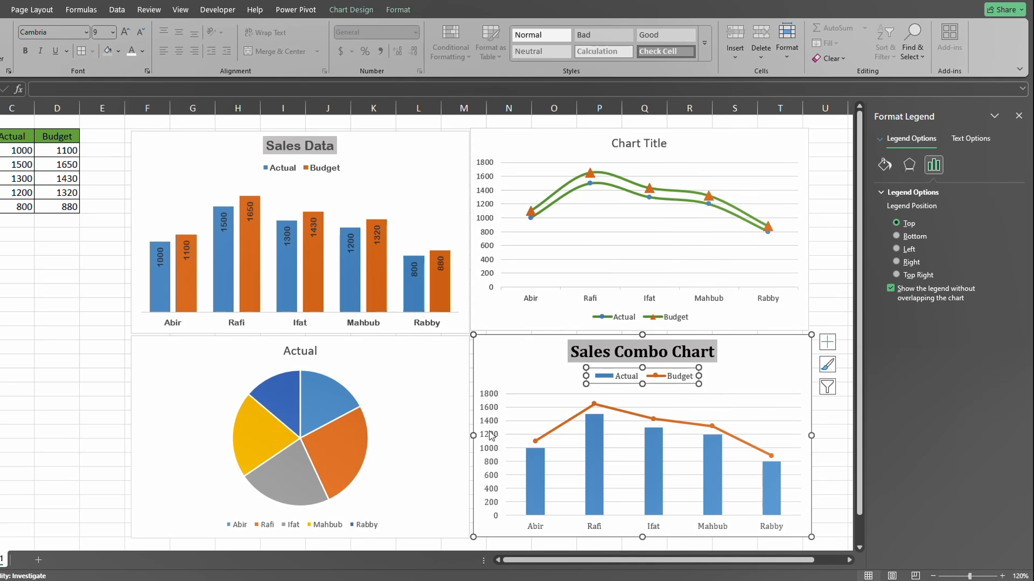
# Step: Set the major unit of the combo chart's vertical axis to 500
pyautogui.click(491, 439)
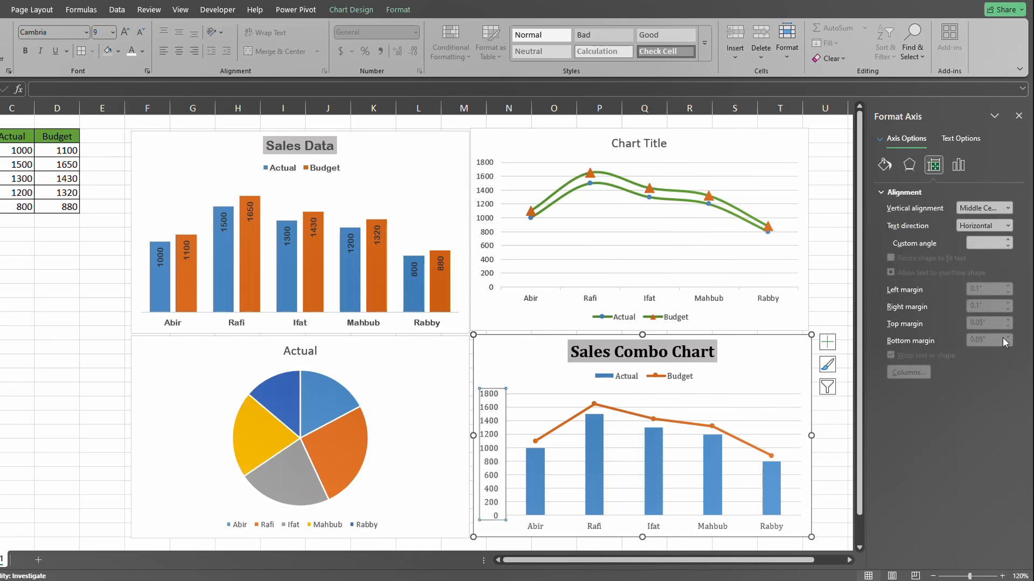
pyautogui.click(960, 168)
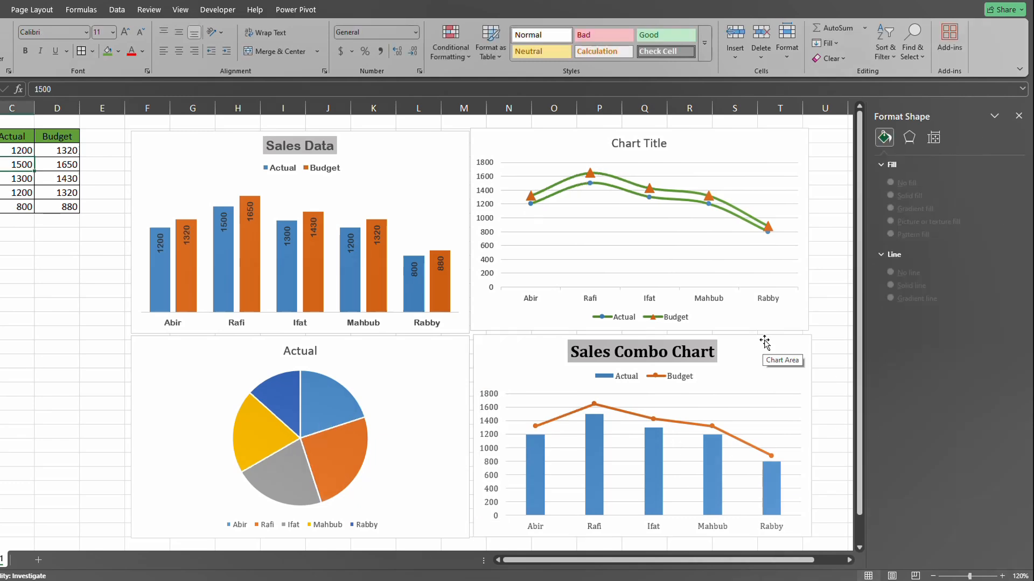
pyautogui.click(765, 342)
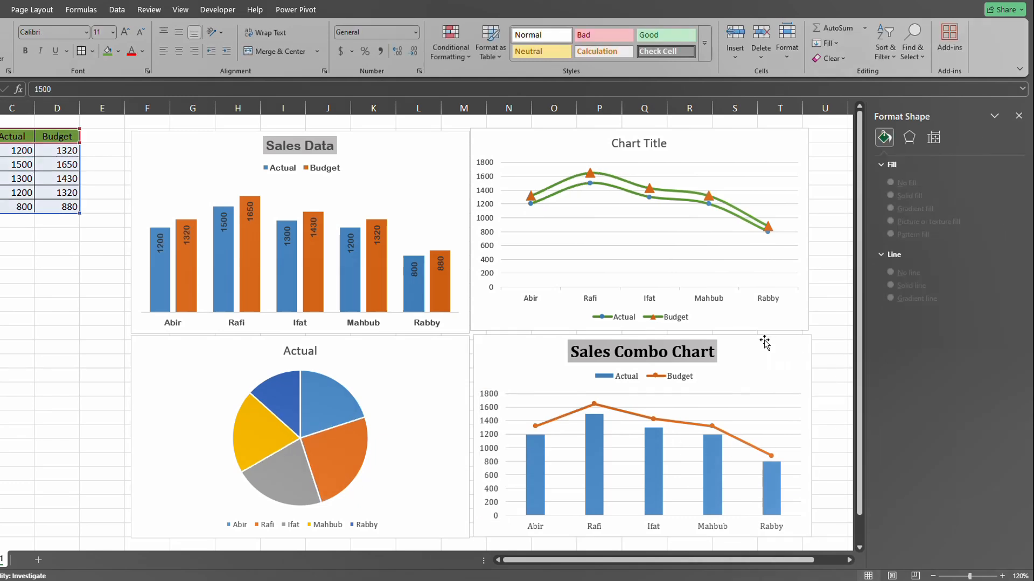
pyautogui.click(496, 413)
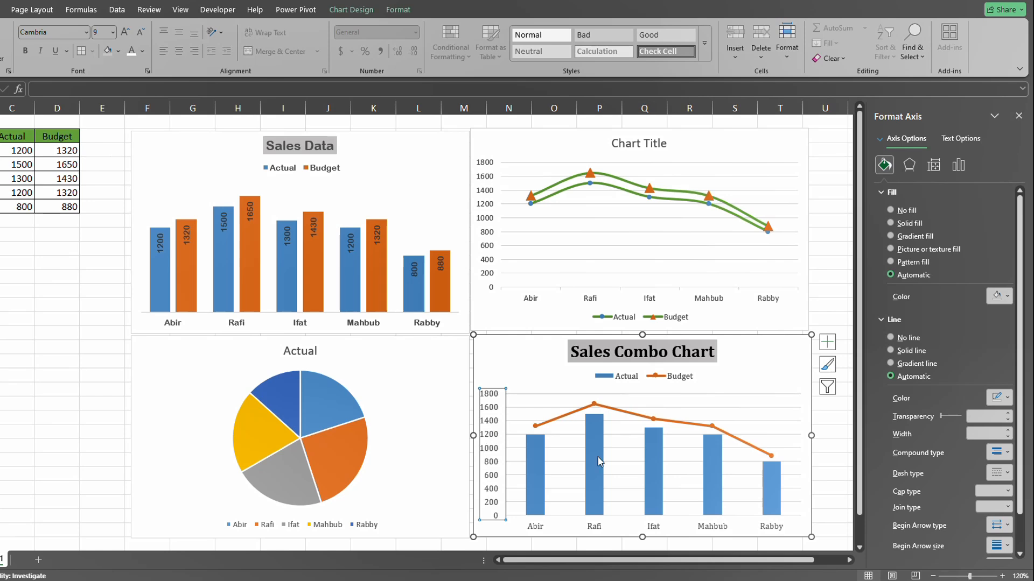
pyautogui.click(960, 170)
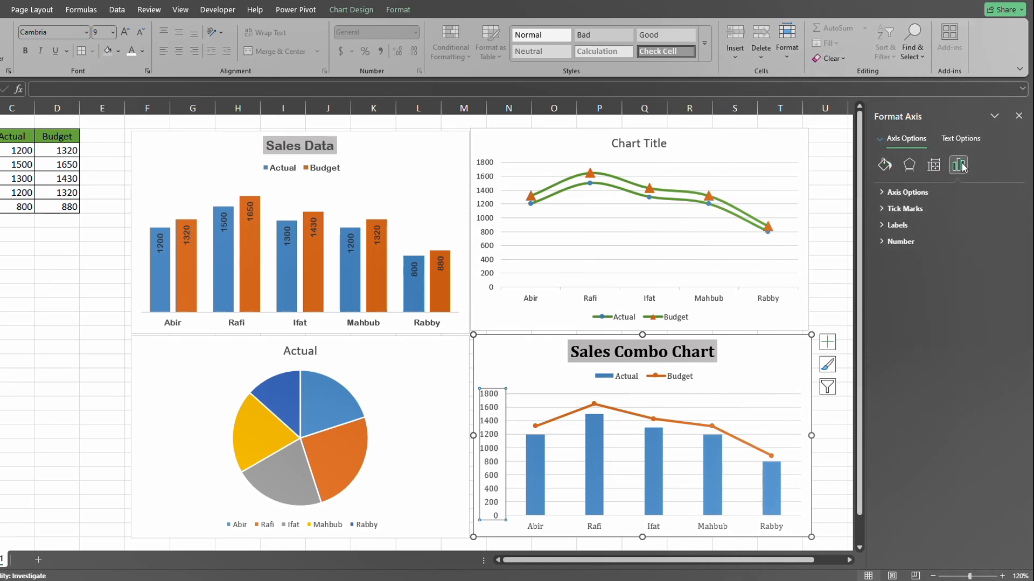
pyautogui.click(894, 194)
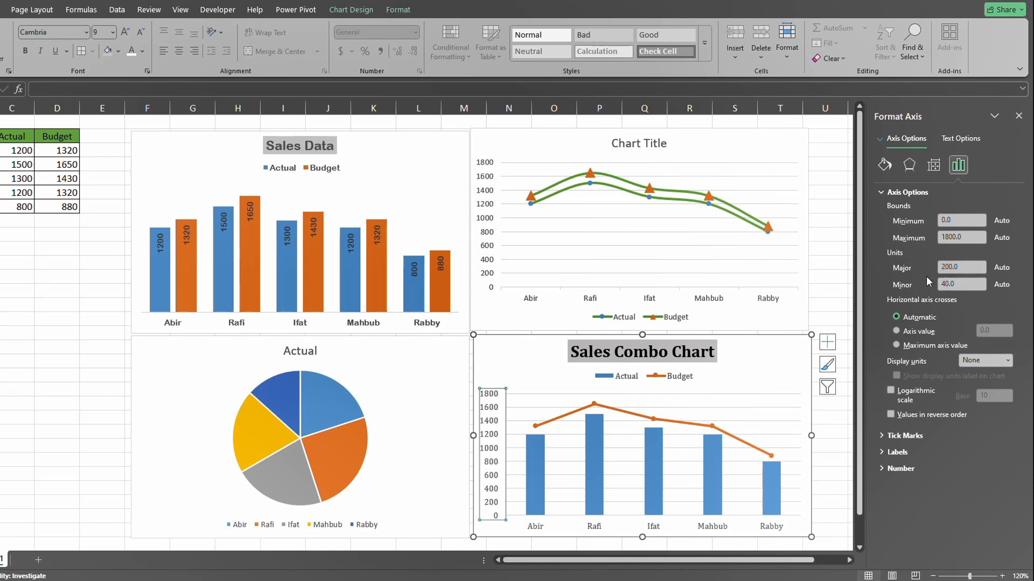
pyautogui.doubleClick(975, 267)
pyautogui.write('500')
pyautogui.press('Return')
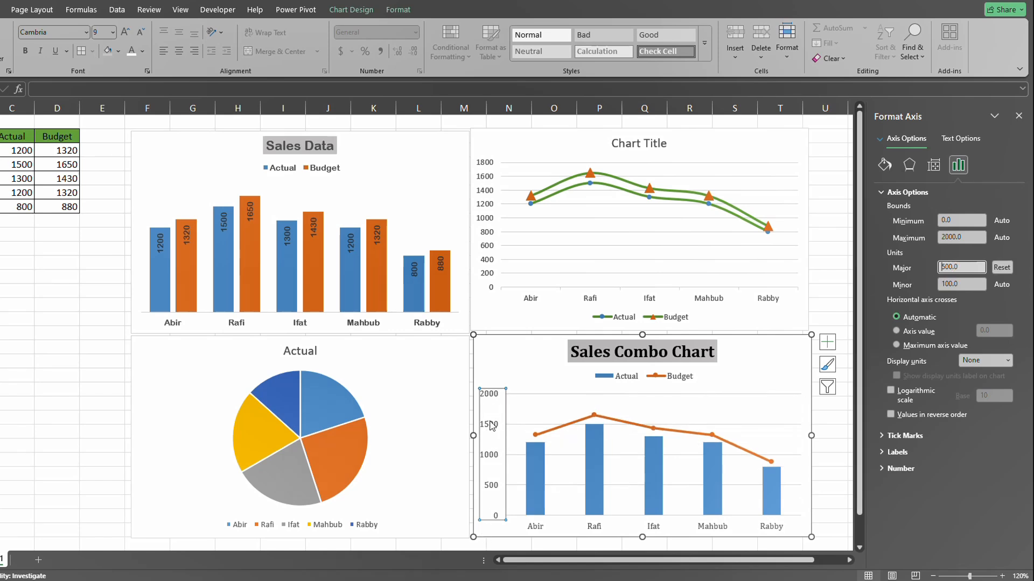
pyautogui.click(833, 458)
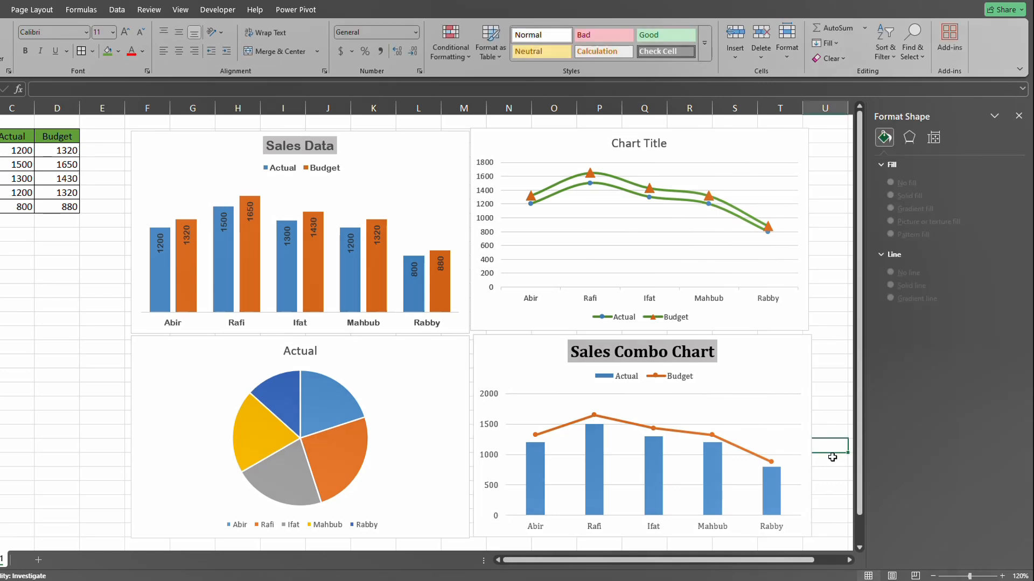